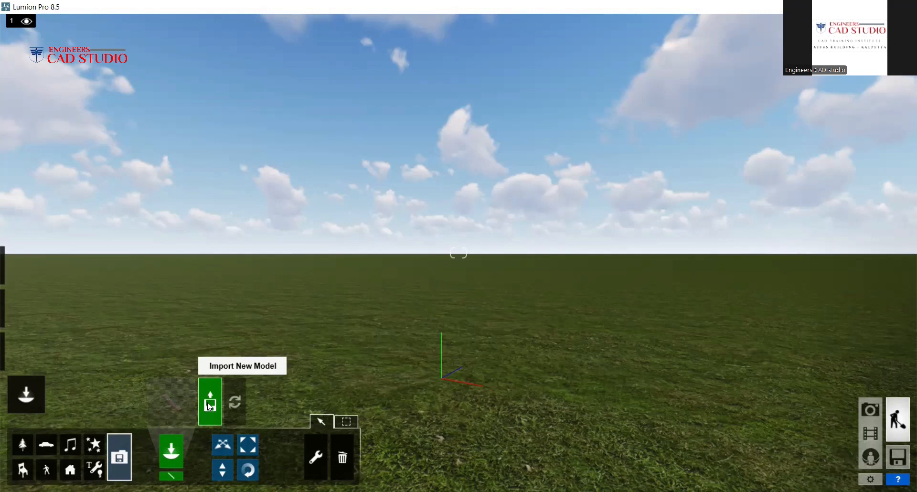
# Browse both pages of the Import Library to review the previously imported models, leaving the selection as is.
pyautogui.click(210, 405)
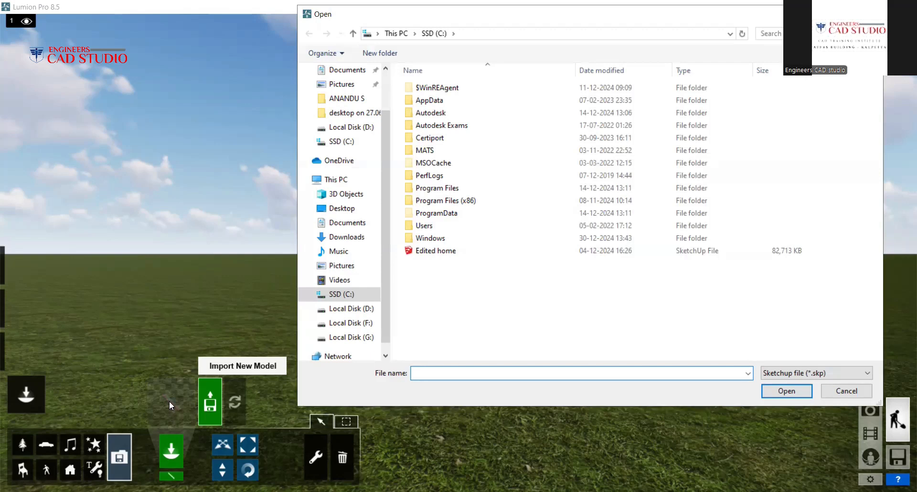
pyautogui.press('Escape')
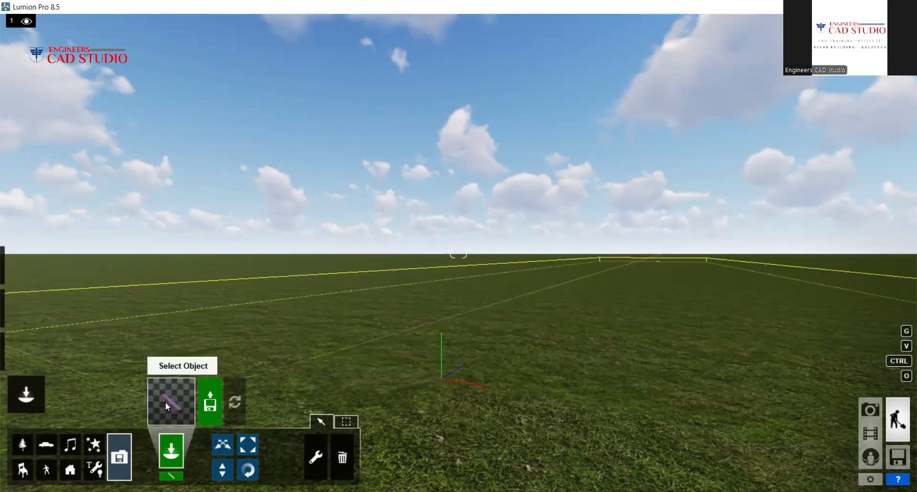
pyautogui.click(165, 402)
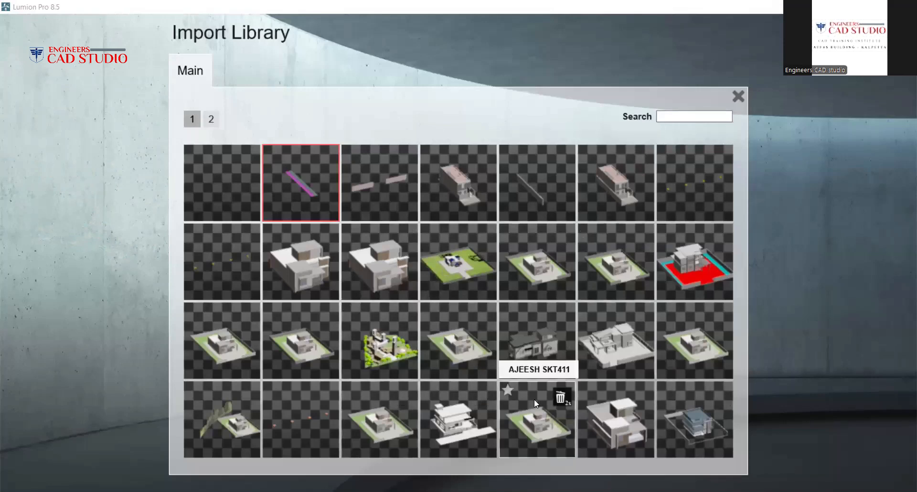
pyautogui.click(211, 119)
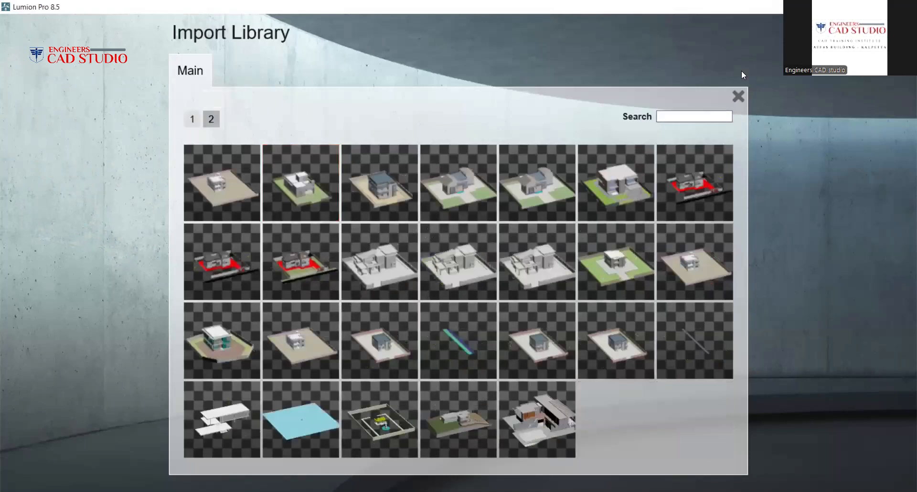
pyautogui.click(738, 98)
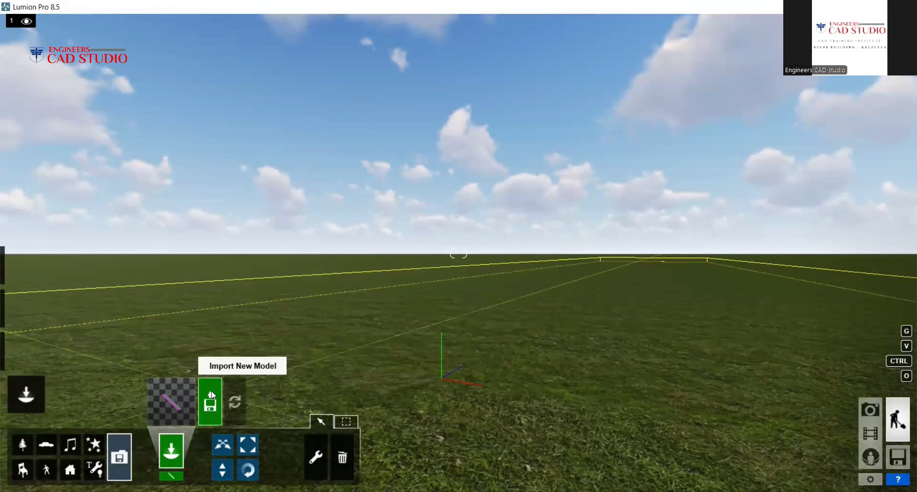
# Try to import the SketchUp file Edited home from drive C: as a new model named Edited home1.
pyautogui.click(211, 391)
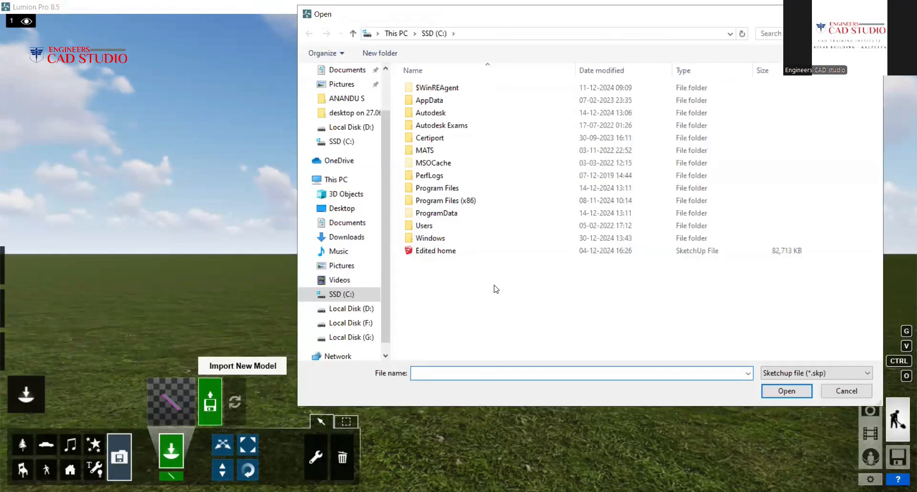
pyautogui.click(456, 253)
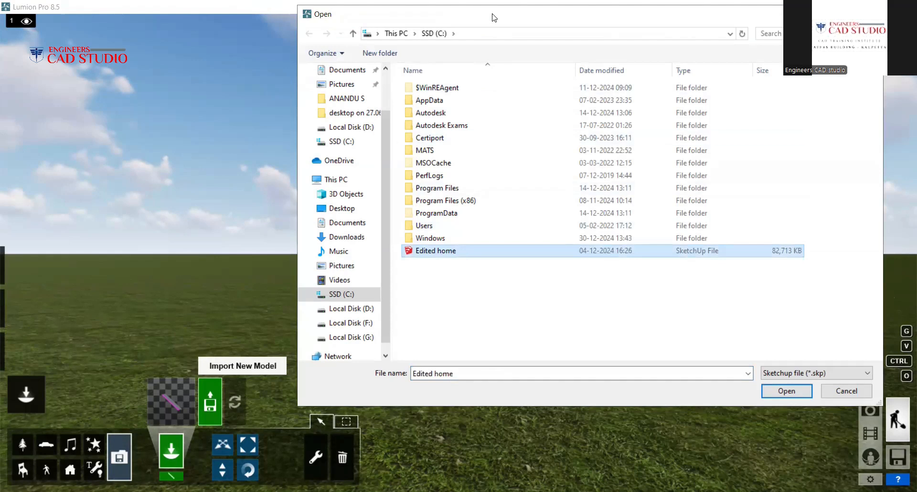
pyautogui.moveTo(489, 19); pyautogui.dragTo(376, 2)
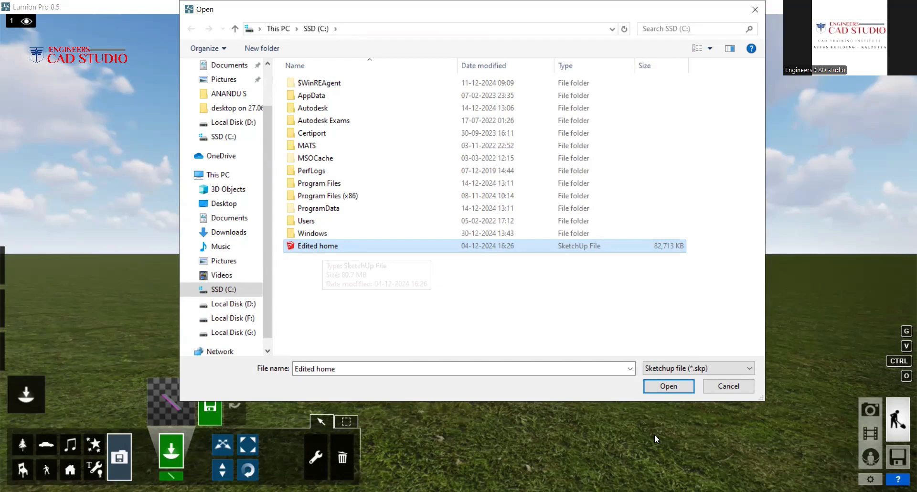
pyautogui.click(668, 387)
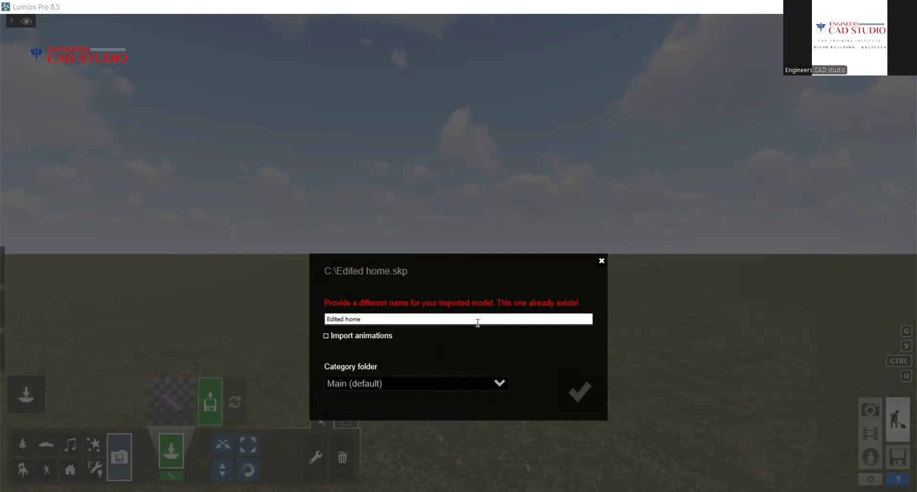
pyautogui.write('1')
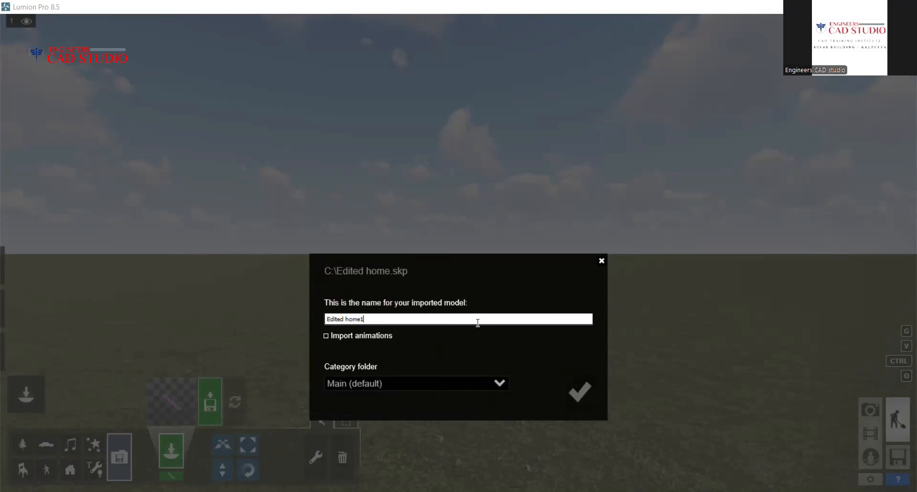
pyautogui.click(577, 393)
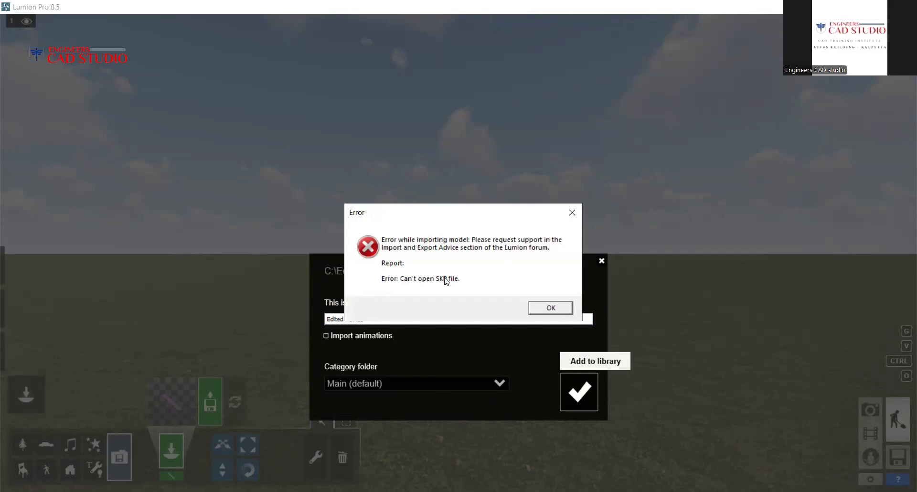
pyautogui.click(551, 308)
pyautogui.click(601, 260)
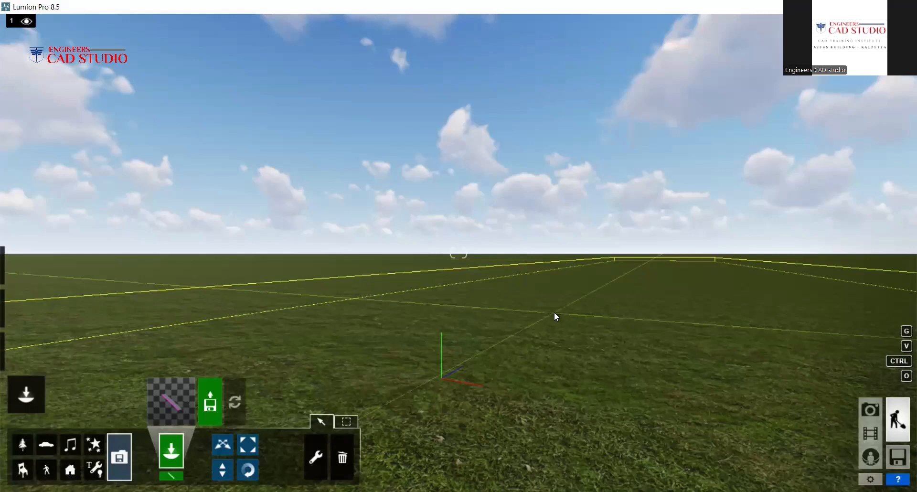
pyautogui.click(554, 311)
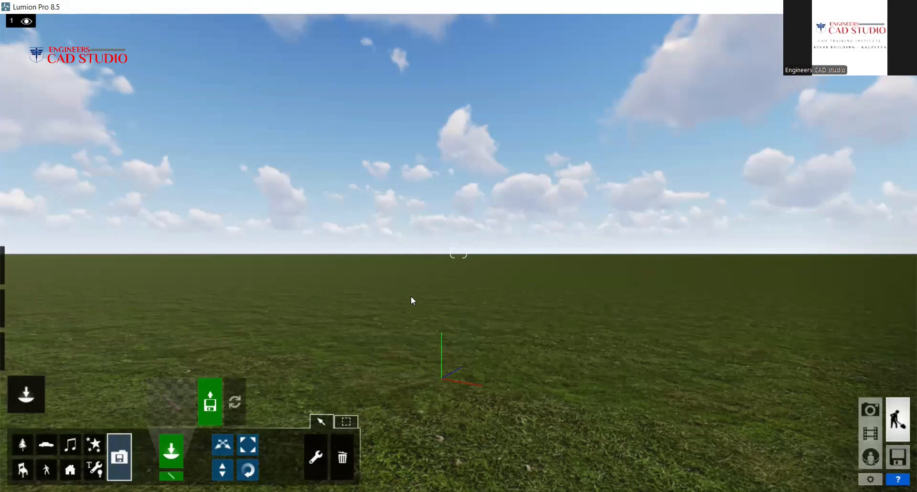
pyautogui.press('d')
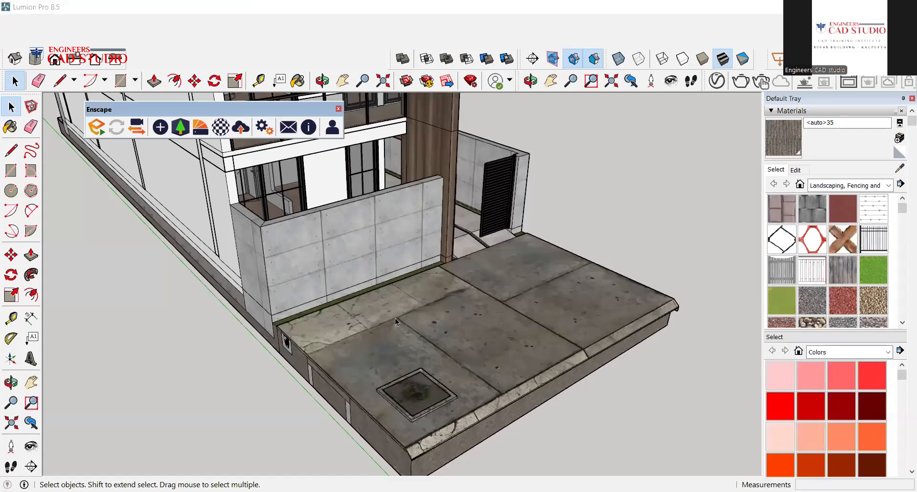
# In SketchUp, dock the floating Enscape toolbar among the other toolbars above the model.
pyautogui.moveTo(229, 112); pyautogui.dragTo(267, 59)
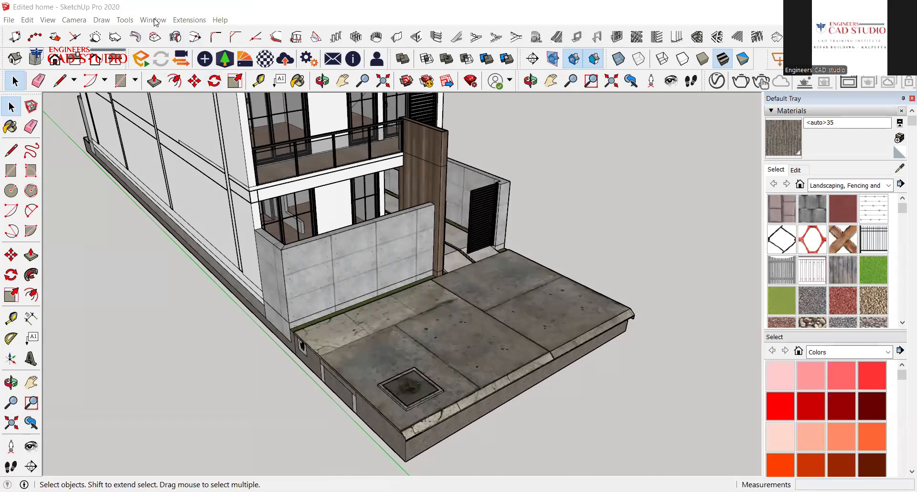
pyautogui.scroll(-1, 113, 215)
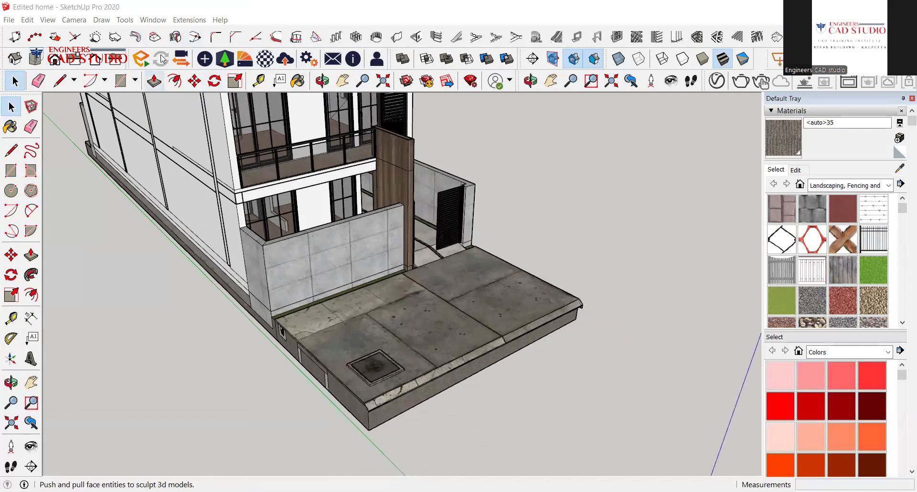
# Disable the Lumion LiveSync for SketchUp extension in the Extension Manager and apply the change.
pyautogui.click(157, 21)
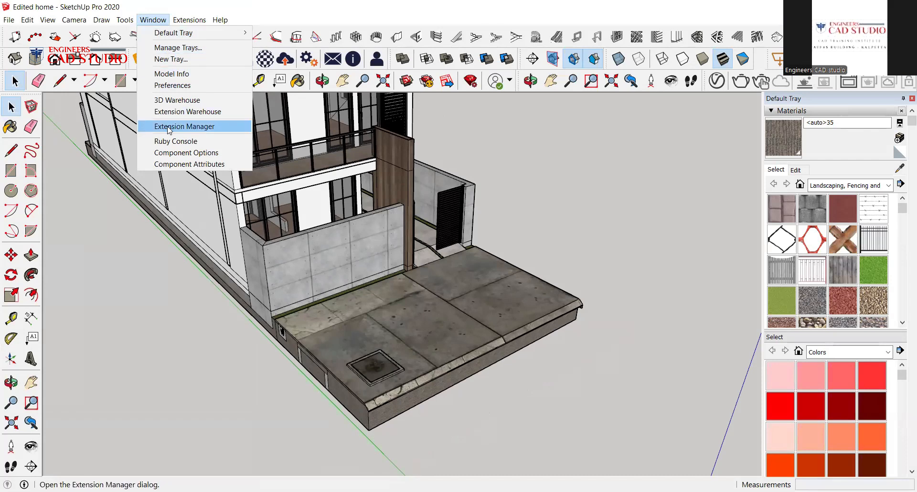
pyautogui.click(223, 132)
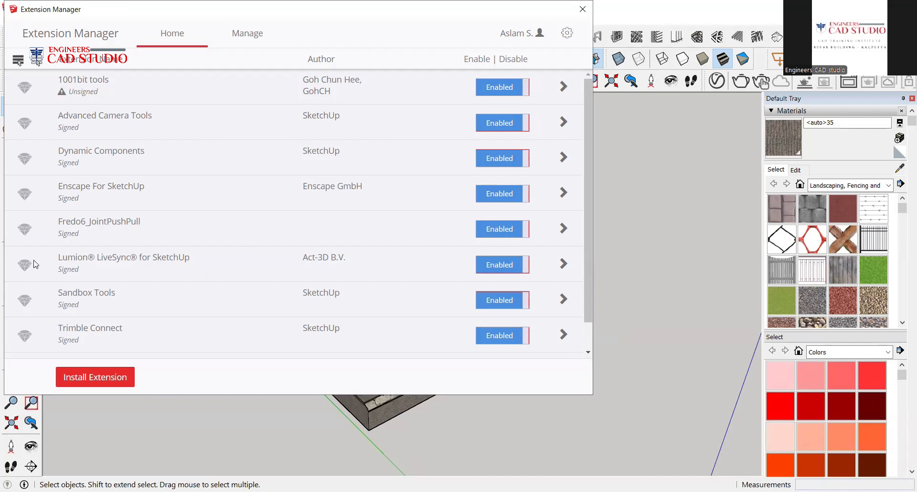
pyautogui.click(76, 270)
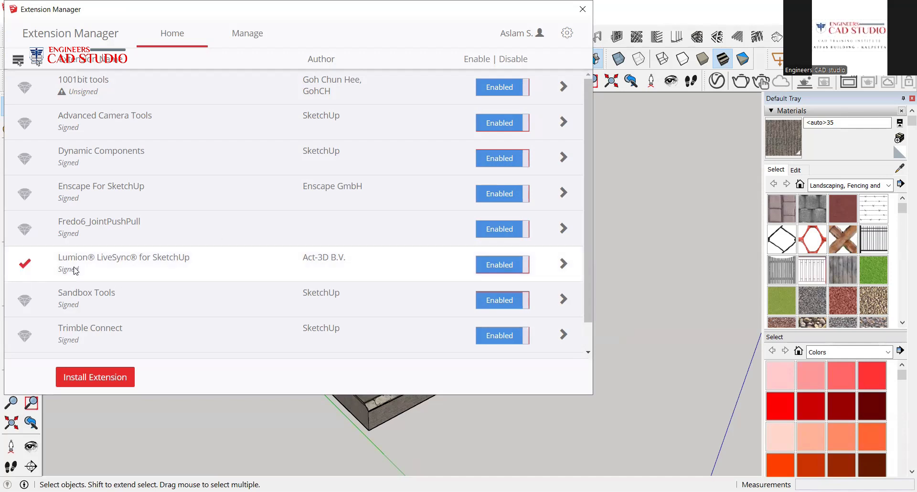
pyautogui.click(505, 267)
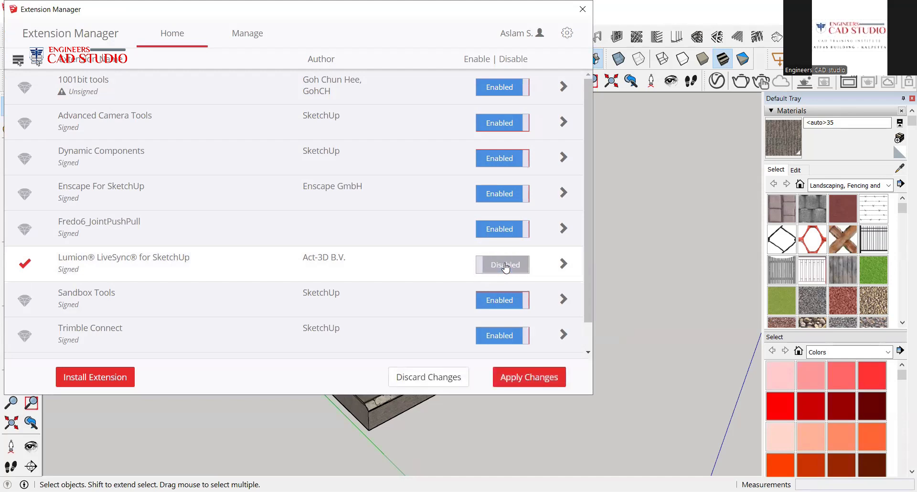
pyautogui.click(538, 382)
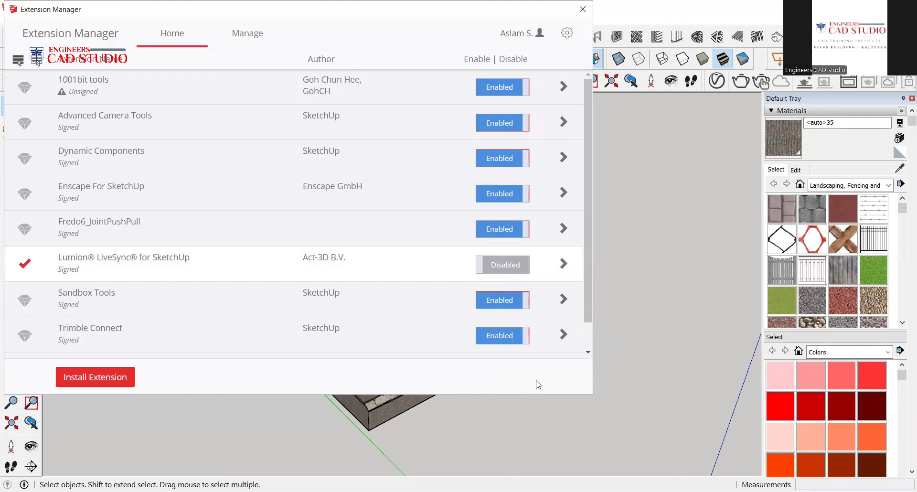
pyautogui.click(582, 11)
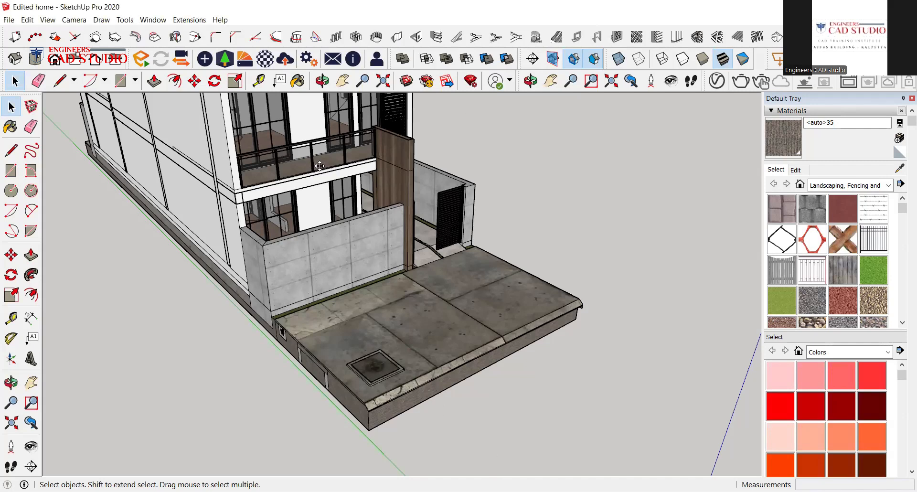
# Try to start Lumion LiveSync for the Edited home model.
pyautogui.click(145, 19)
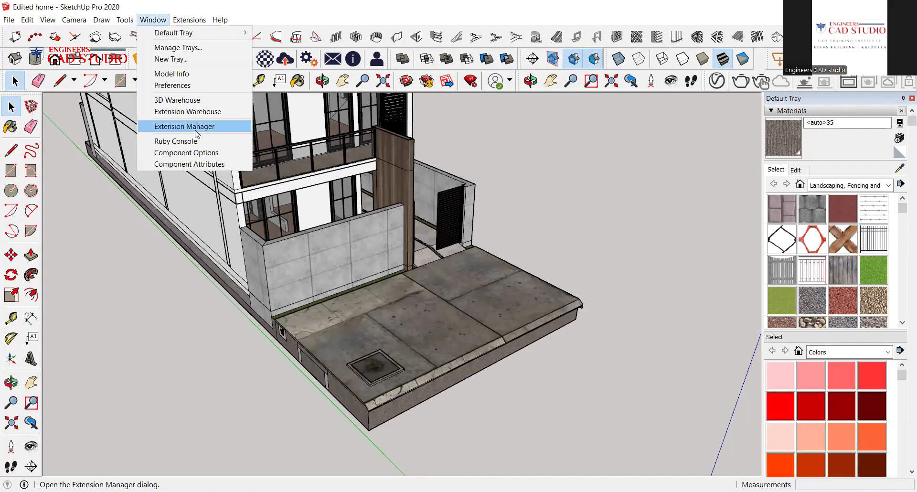
pyautogui.click(246, 7)
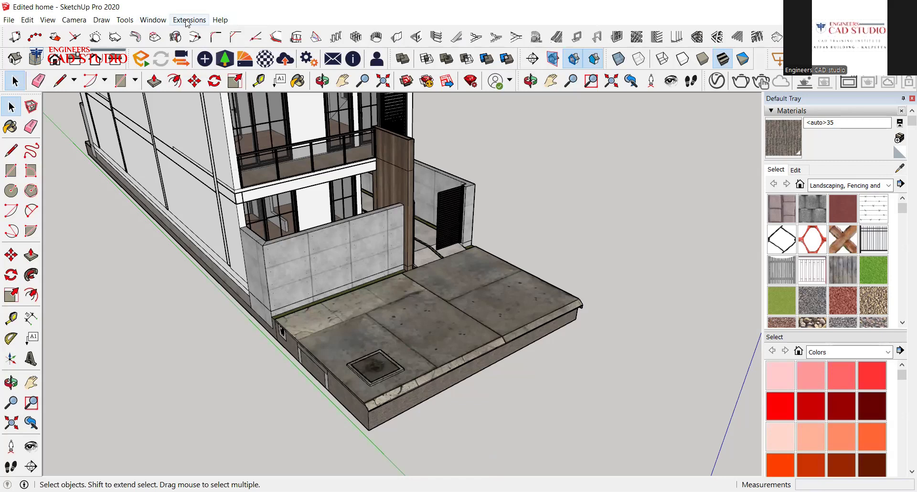
pyautogui.click(200, 21)
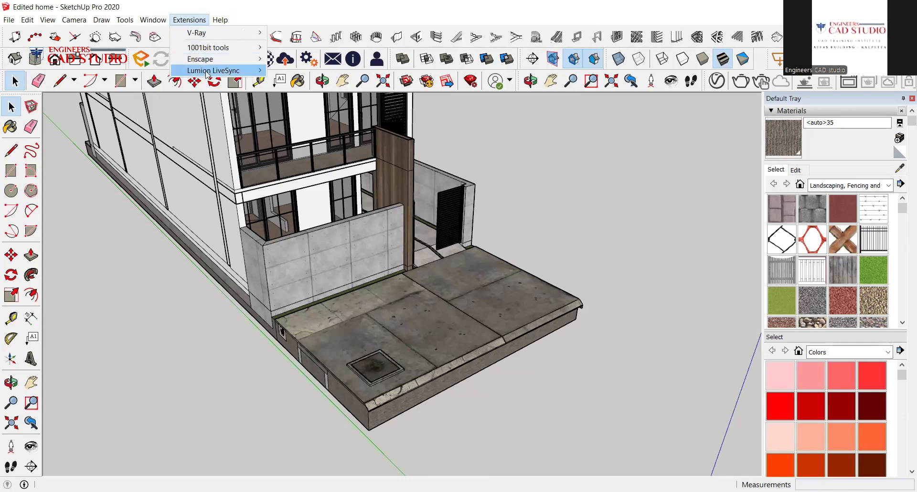
pyautogui.moveTo(257, 76)
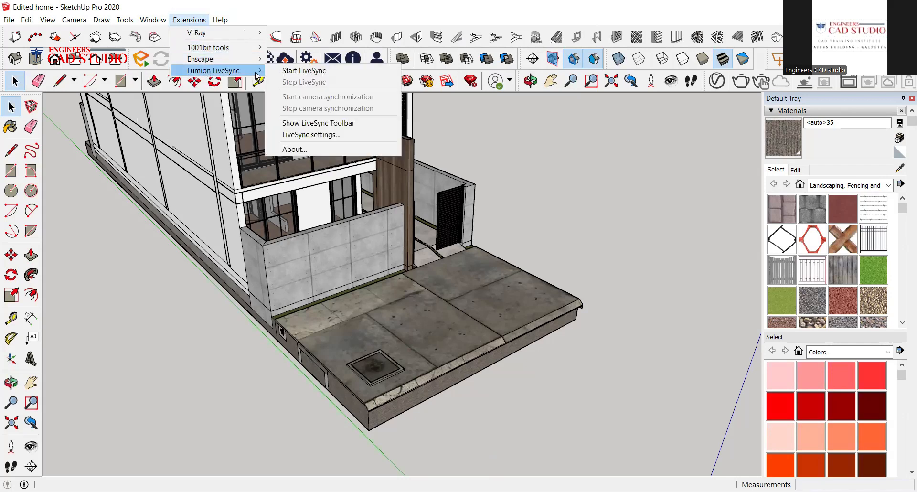
pyautogui.click(306, 71)
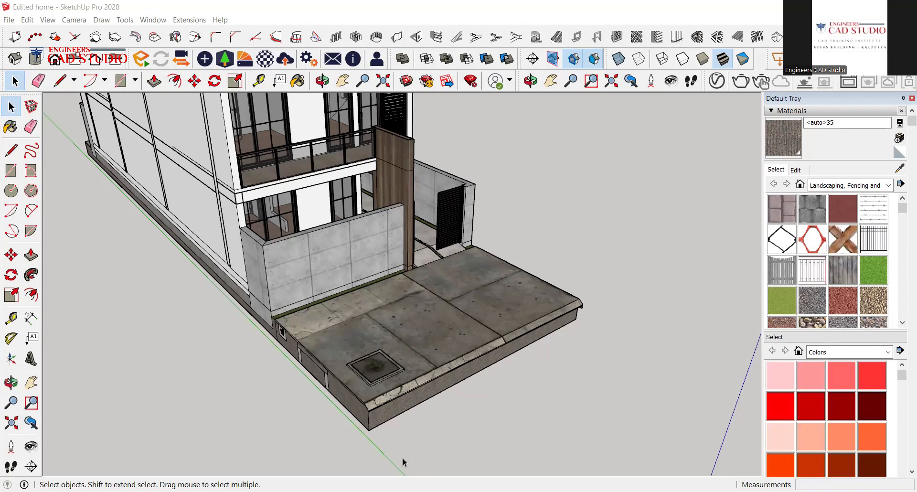
pyautogui.press('super+Left')
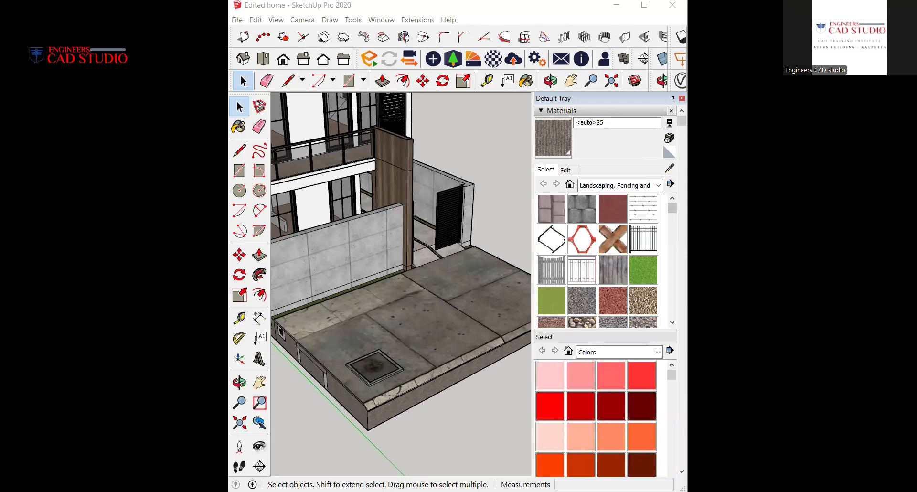
pyautogui.moveTo(404, 327); pyautogui.dragTo(446, 330, button='middle')
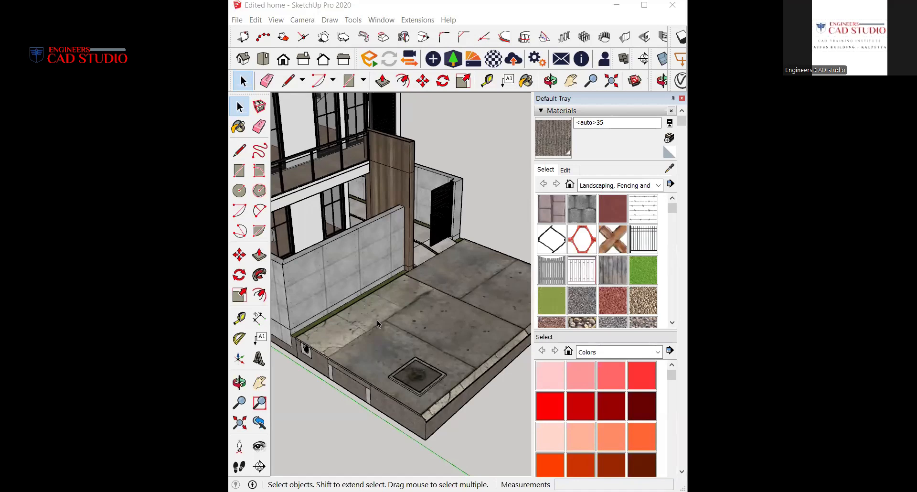
pyautogui.moveTo(377, 320); pyautogui.dragTo(374, 319, button='middle')
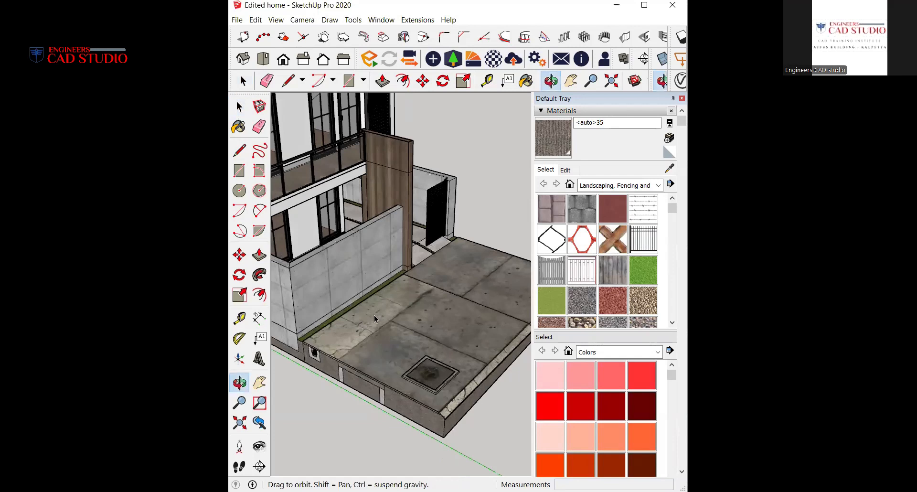
pyautogui.click(415, 20)
pyautogui.moveTo(440, 74)
pyautogui.click(577, 84)
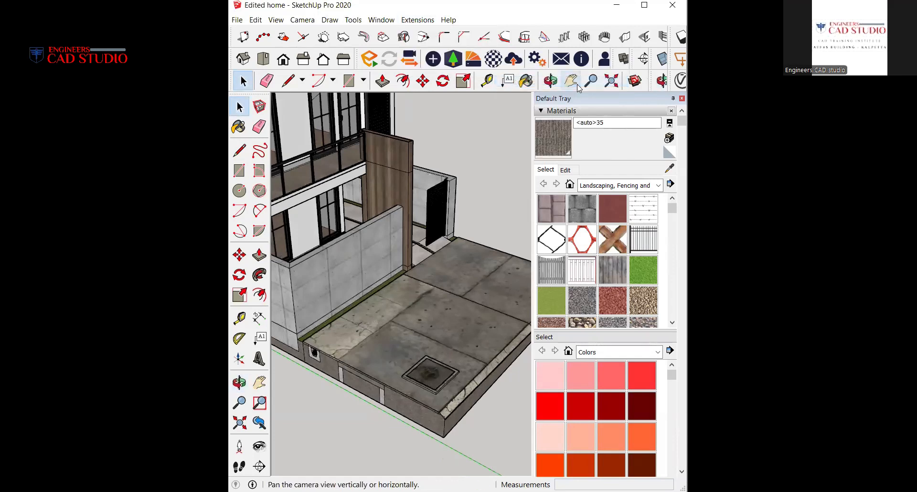
pyautogui.click(448, 19)
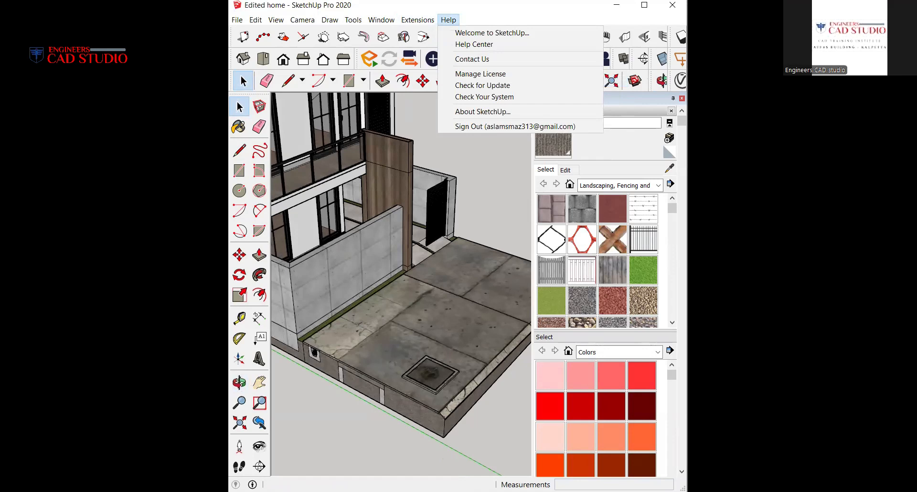
pyautogui.press('Escape')
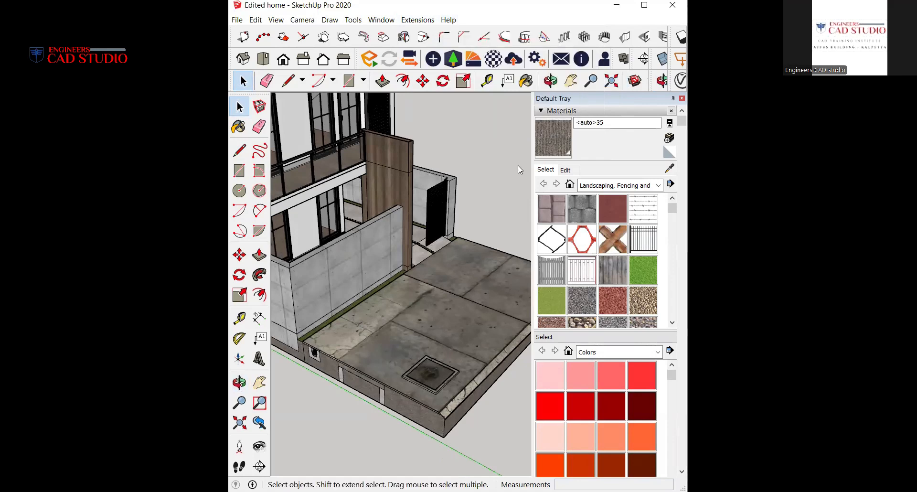
pyautogui.click(644, 5)
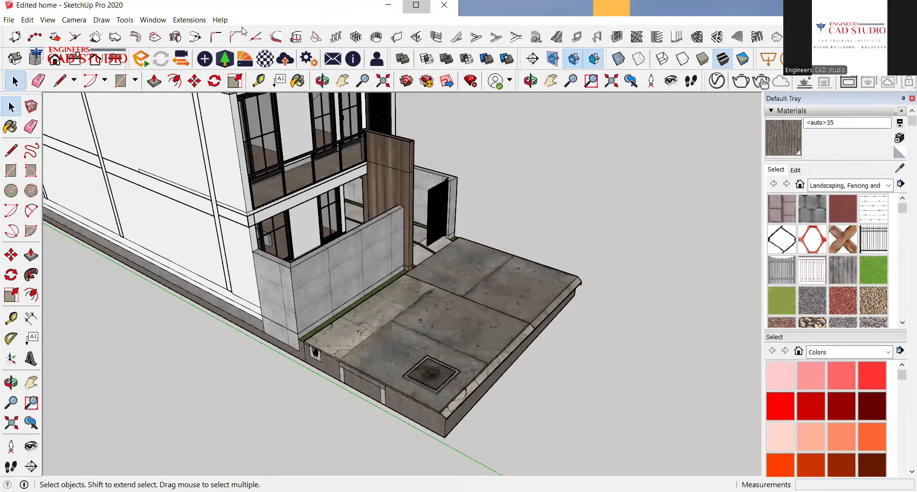
pyautogui.click(189, 20)
pyautogui.moveTo(215, 70)
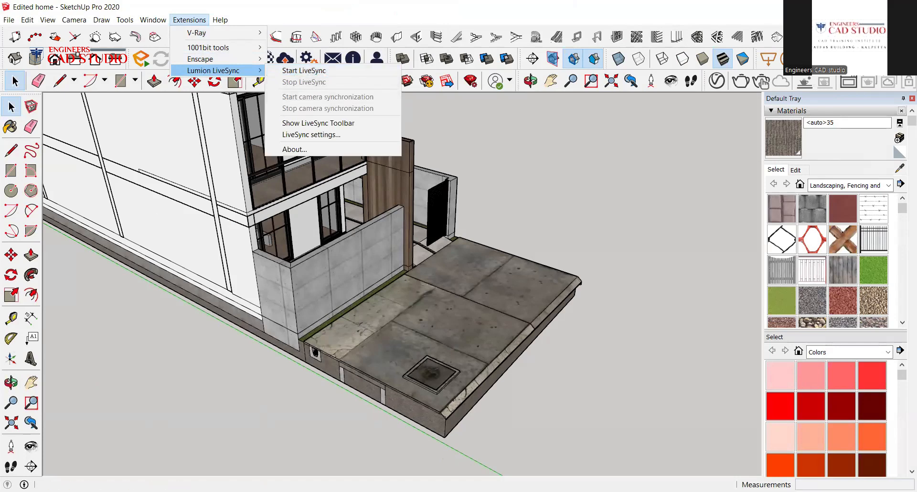
pyautogui.click(564, 235)
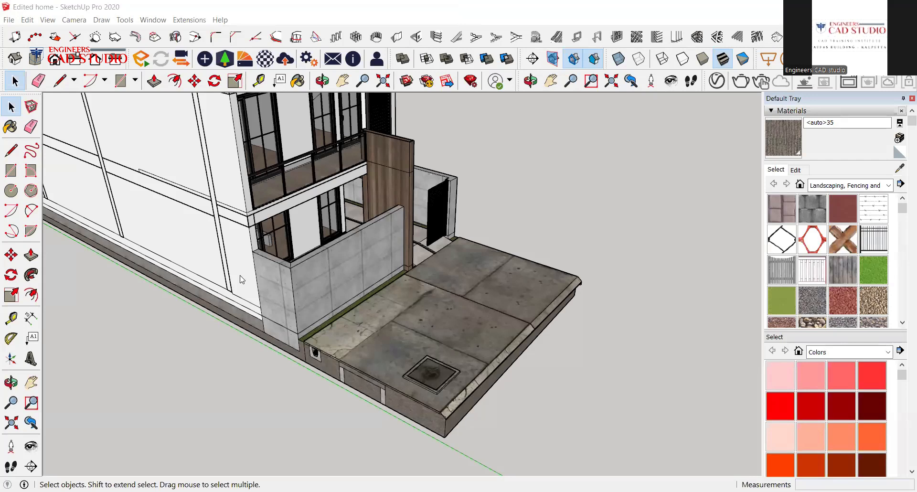
pyautogui.scroll(-1, 433, 396)
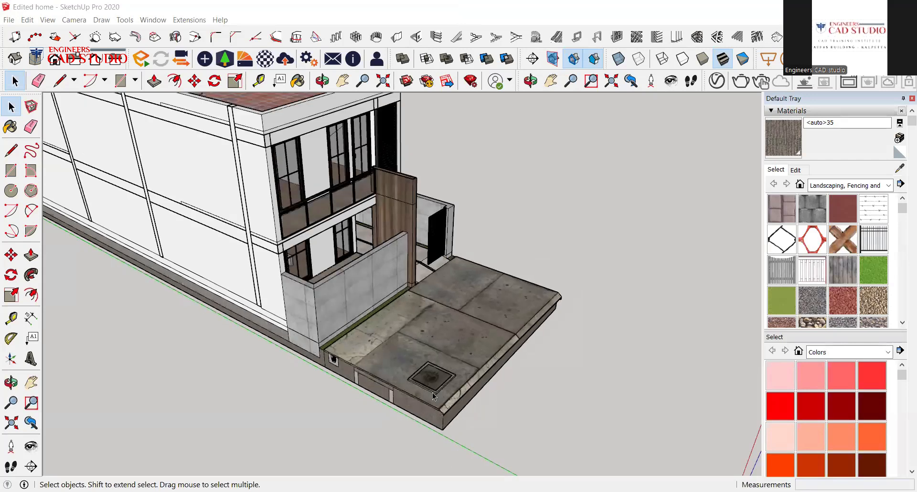
pyautogui.moveTo(433, 396); pyautogui.dragTo(536, 467, button='middle')
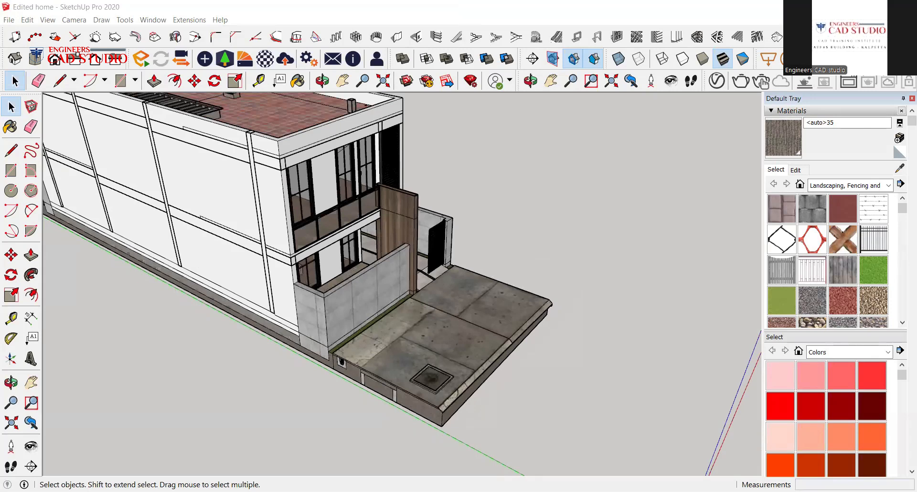
pyautogui.scroll(-1, 432, 396)
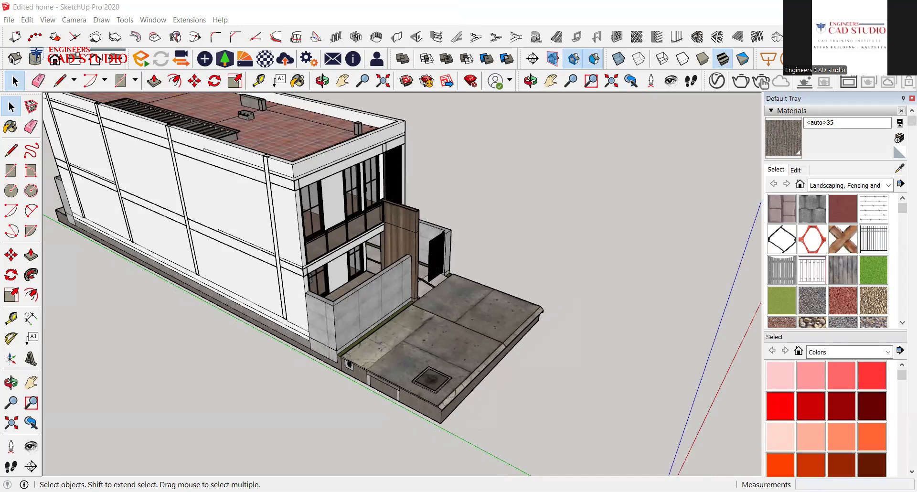
pyautogui.moveTo(404, 354)
pyautogui.mouseDown(button='middle')
pyautogui.moveTo(468, 323)
pyautogui.moveTo(325, 315)
pyautogui.moveTo(388, 289)
pyautogui.moveTo(378, 317)
pyautogui.moveTo(373, 306)
pyautogui.mouseUp(button='middle')
pyautogui.click(9, 19)
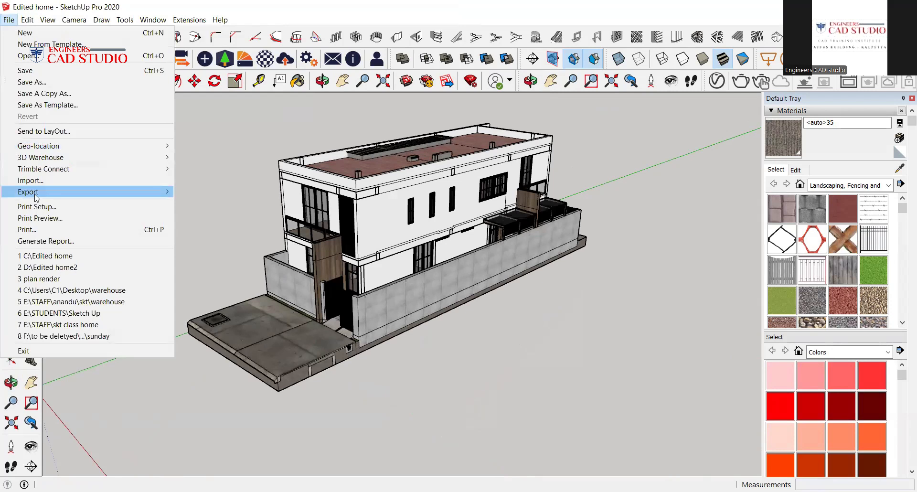
pyautogui.moveTo(37, 193)
pyautogui.click(220, 192)
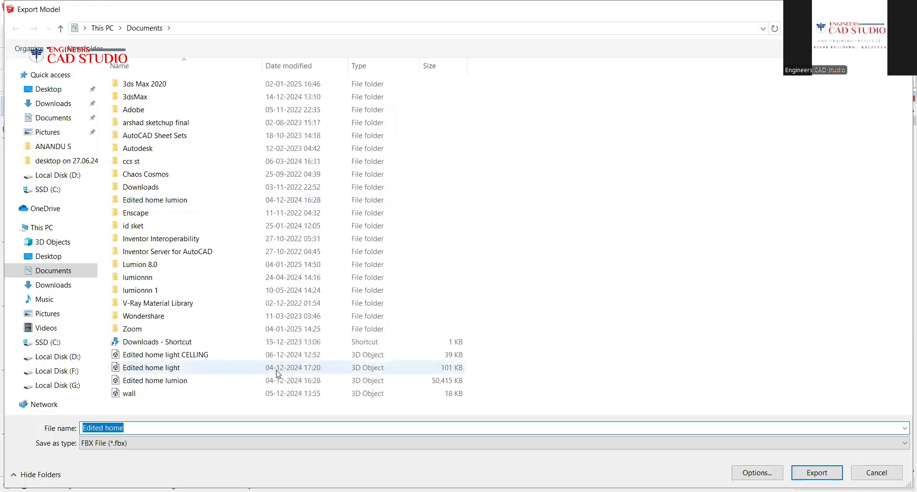
pyautogui.click(168, 384)
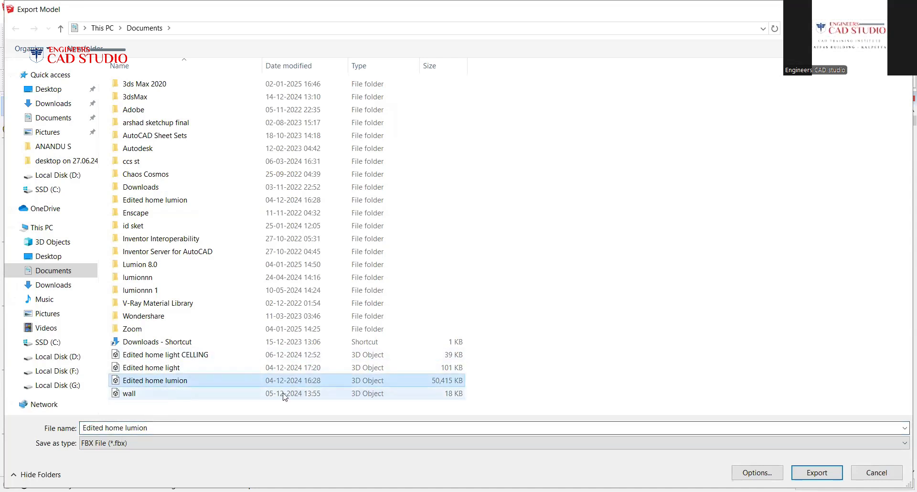
pyautogui.click(131, 381)
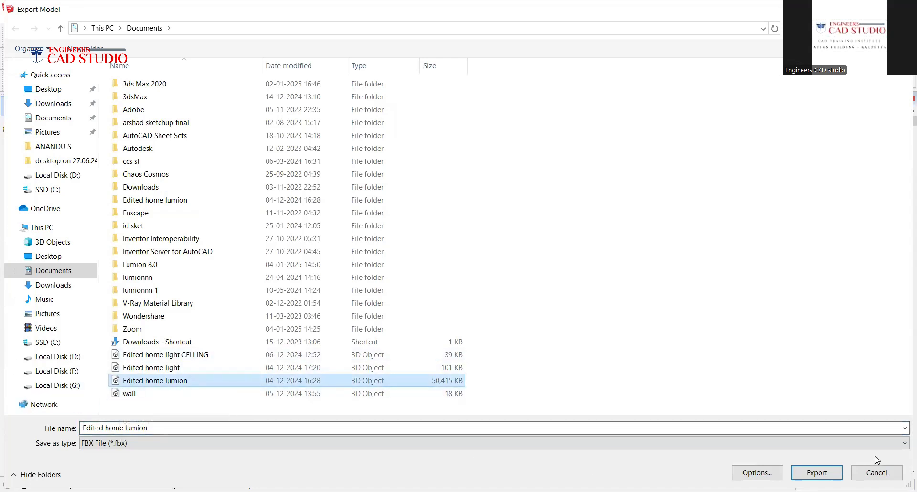
pyautogui.click(866, 473)
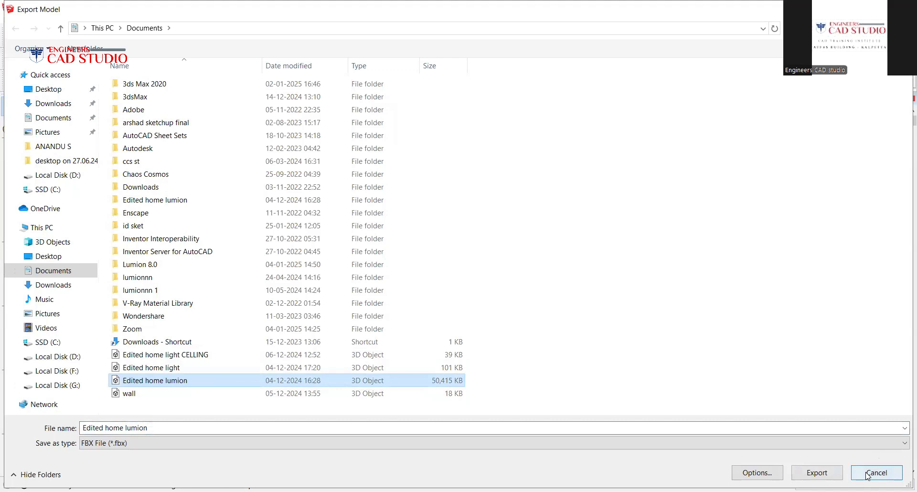
pyautogui.click(868, 476)
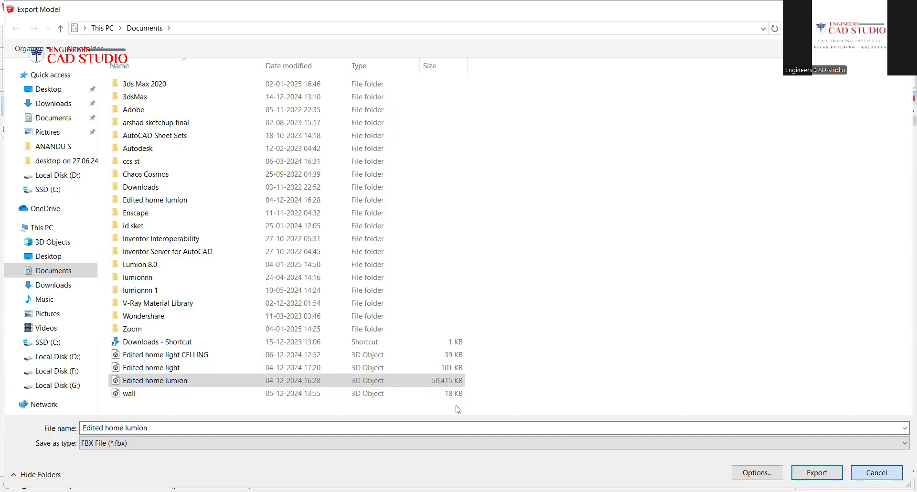
pyautogui.press('Escape')
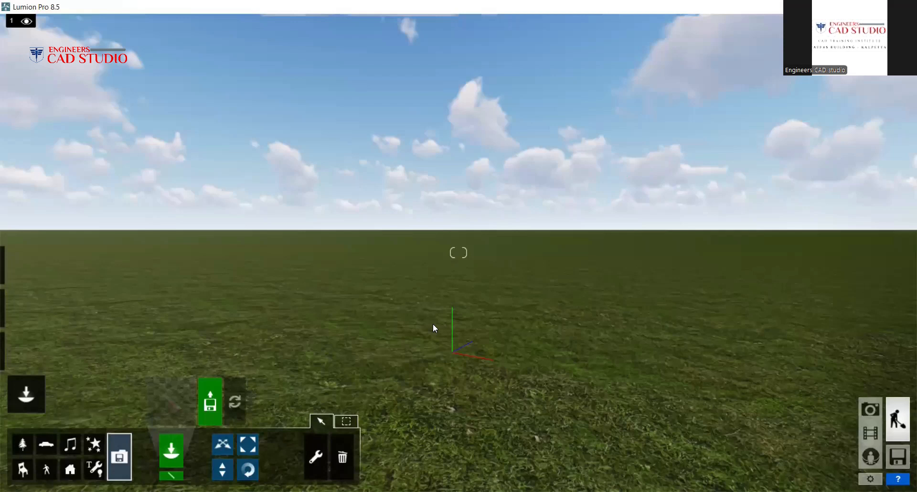
# In Lumion, start importing a new model and set the file type filter to FBX file (*.fbx).
pyautogui.moveTo(433, 325); pyautogui.dragTo(418, 332, button='right')
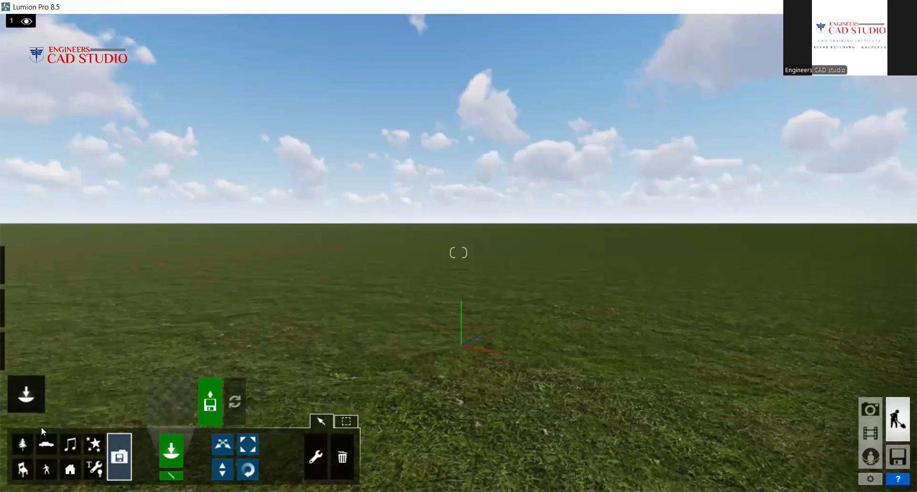
pyautogui.click(216, 405)
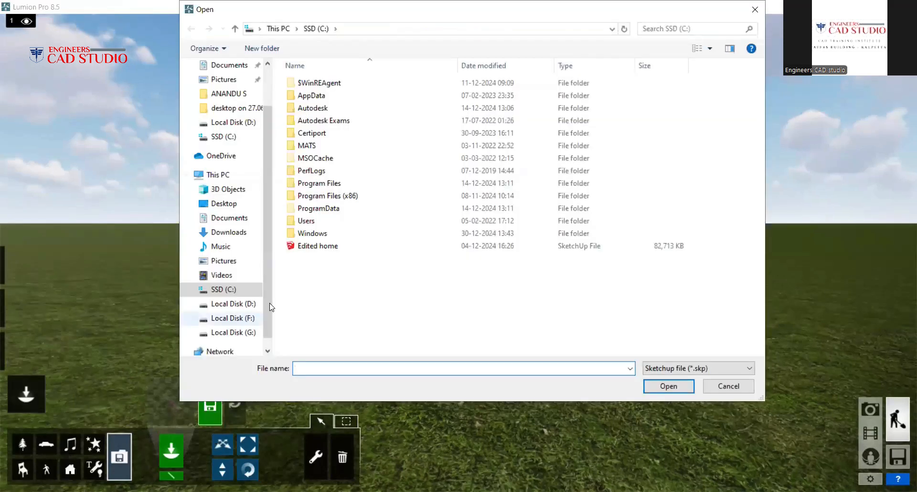
pyautogui.click(691, 368)
pyautogui.click(691, 370)
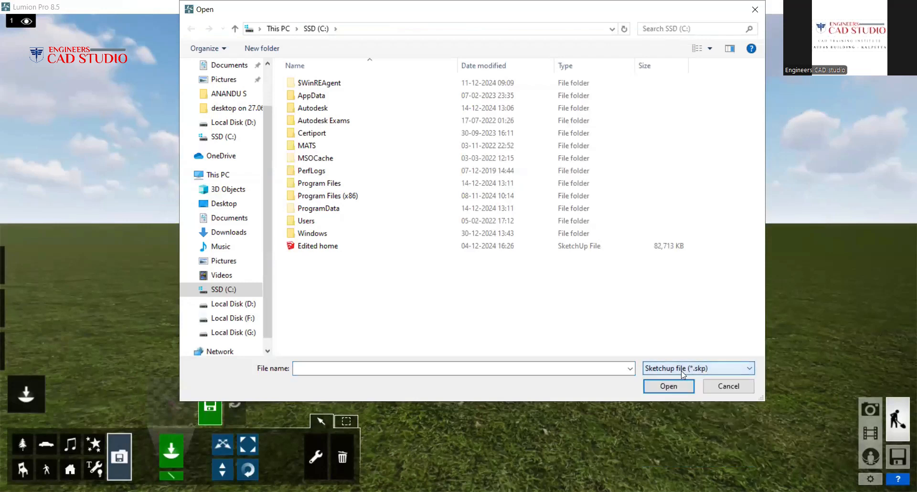
pyautogui.click(717, 373)
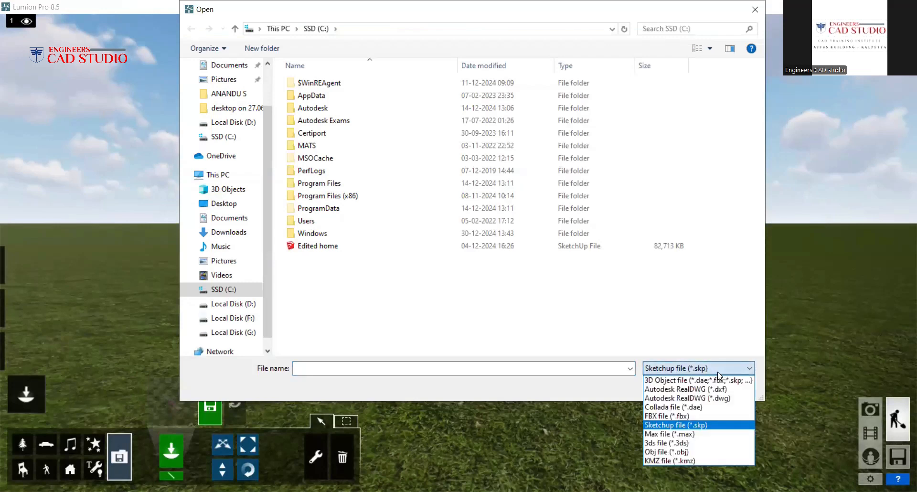
pyautogui.click(686, 417)
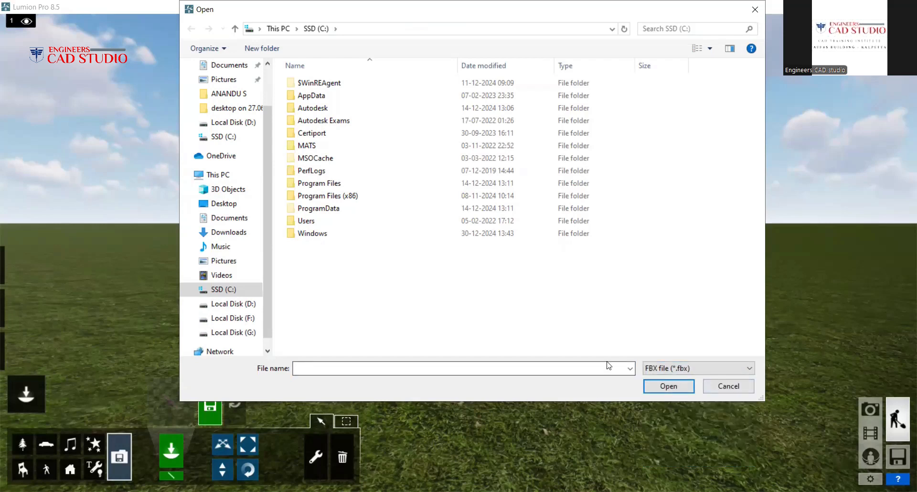
# Switch the file type filter through 3D Object, Max and Sketchup file, and back to FBX file.
pyautogui.click(706, 368)
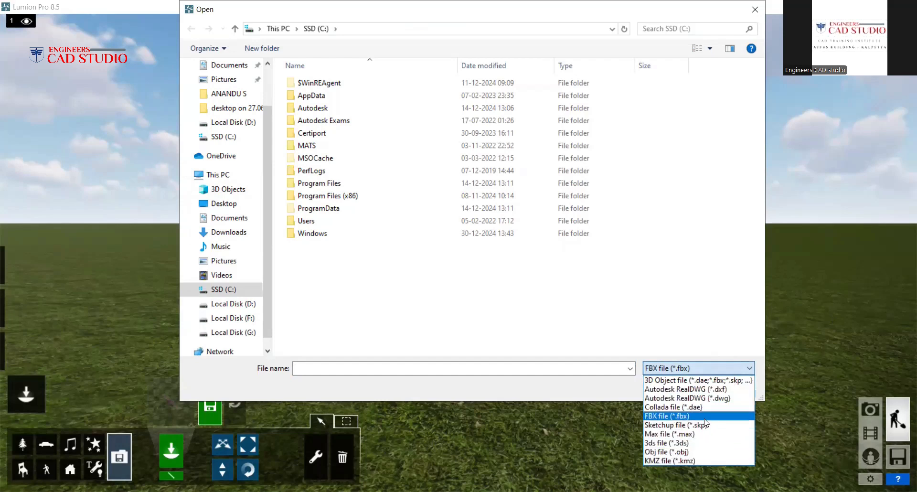
pyautogui.click(697, 380)
pyautogui.click(702, 366)
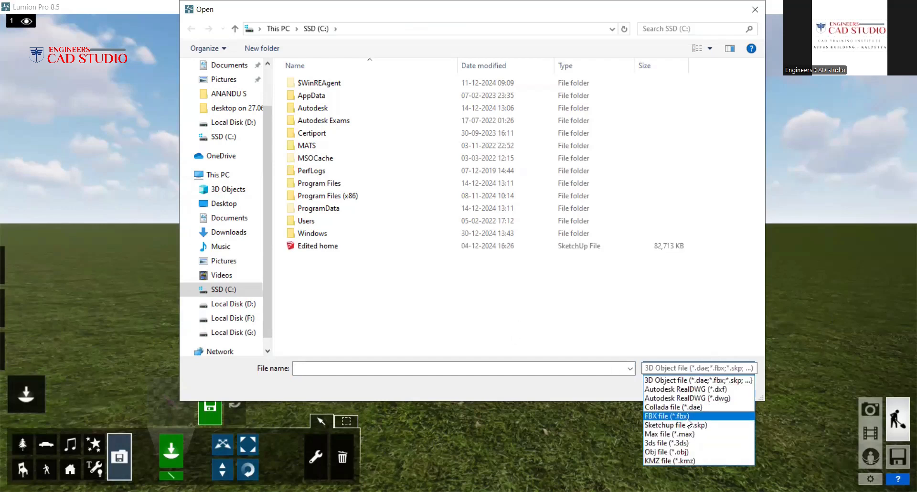
pyautogui.click(690, 433)
pyautogui.click(698, 368)
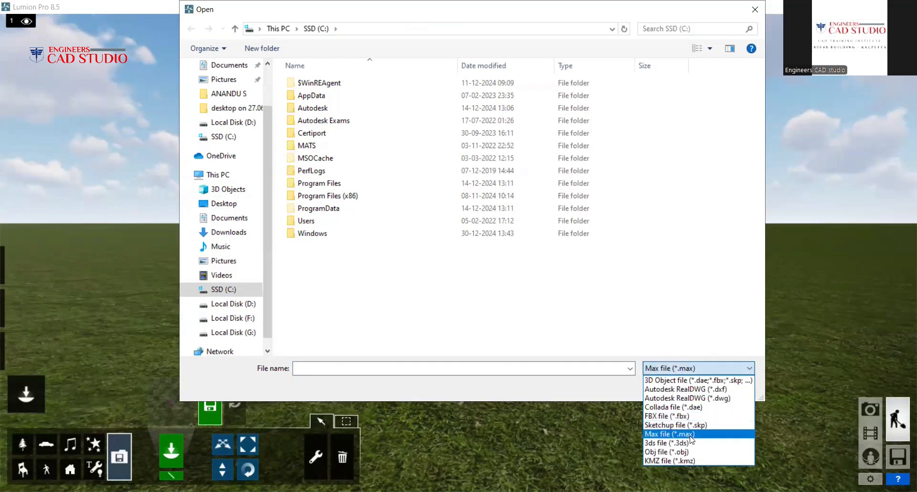
pyautogui.click(687, 423)
pyautogui.click(684, 369)
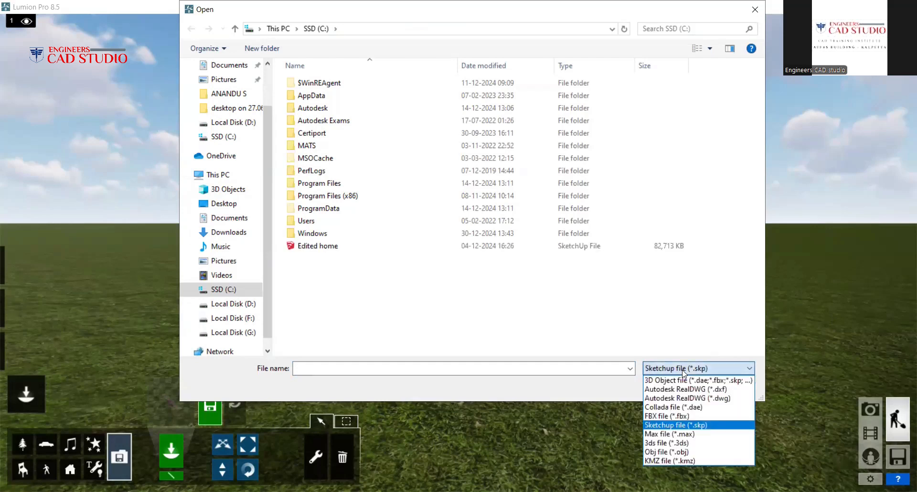
pyautogui.click(730, 418)
# Import the FBX file Edited home lumion from the Documents folder as a new model named Edited home lumion2.
pyautogui.hotkey('alt', 'Tab')
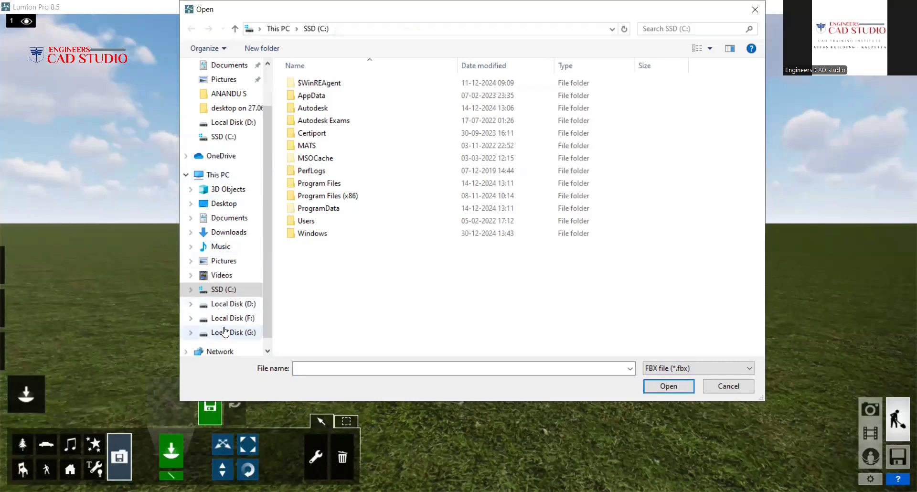
pyautogui.click(229, 217)
pyautogui.scroll(-2, 363, 286)
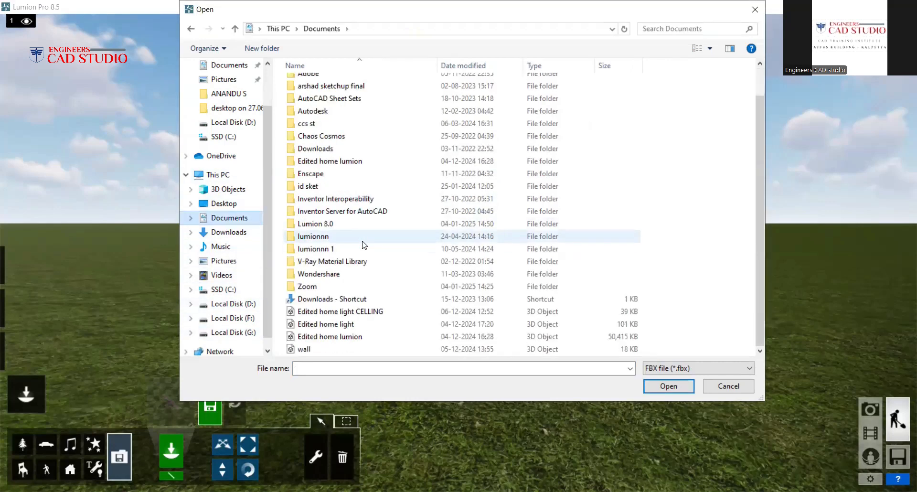
pyautogui.click(361, 337)
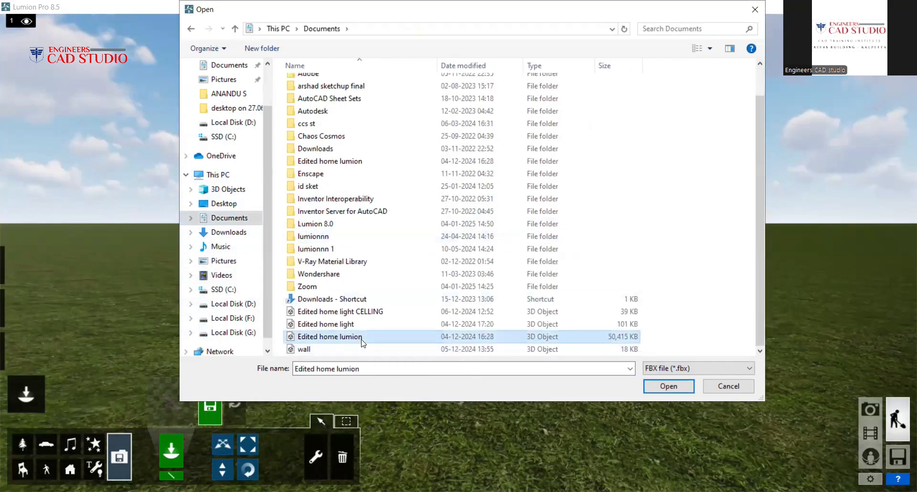
pyautogui.click(682, 386)
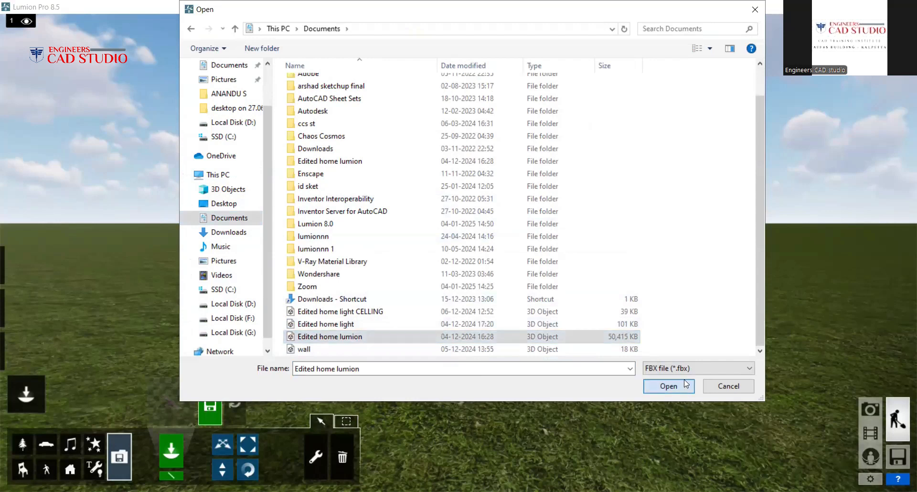
pyautogui.click(686, 385)
pyautogui.click(393, 320)
pyautogui.write('2')
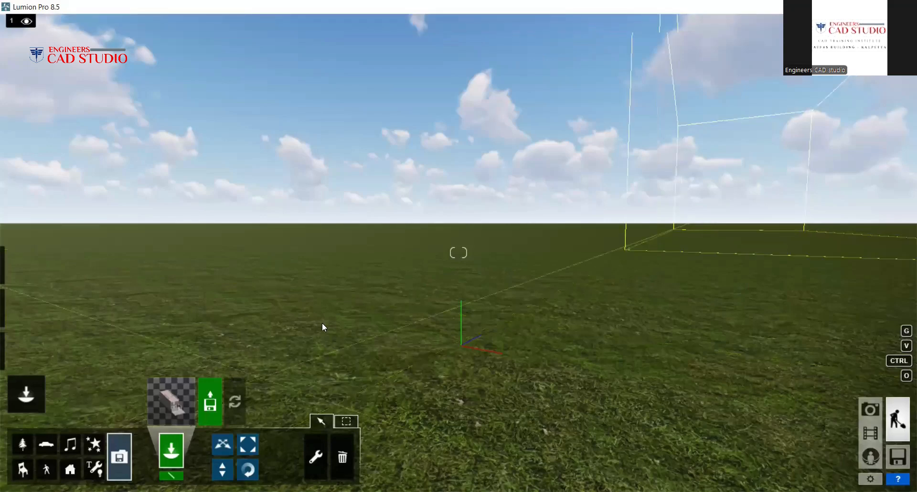
# Place the imported house model on the grass beyond the origin axes and end the placement.
pyautogui.scroll(-2, 405, 259)
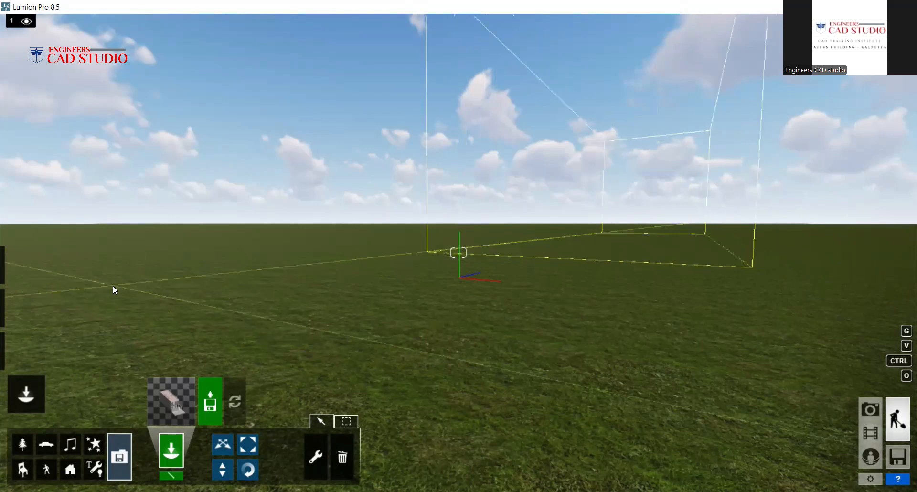
pyautogui.click(100, 256)
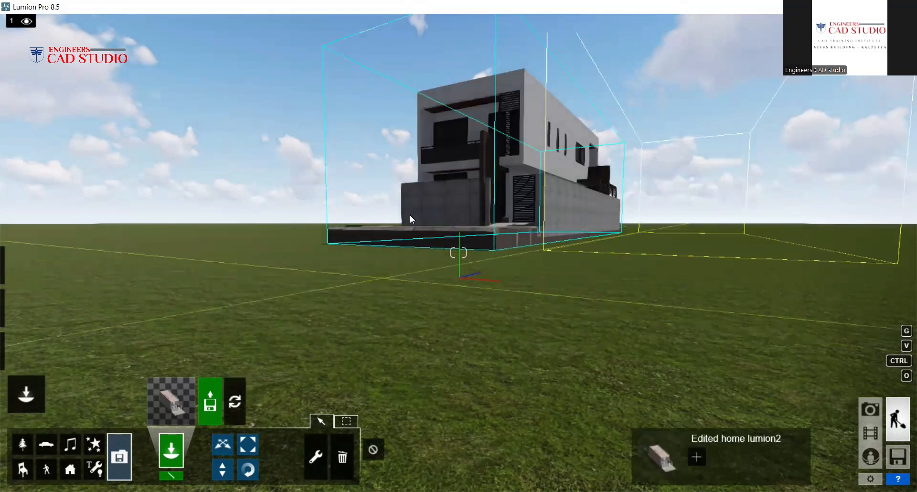
pyautogui.moveTo(458, 101); pyautogui.dragTo(422, 328, button='middle')
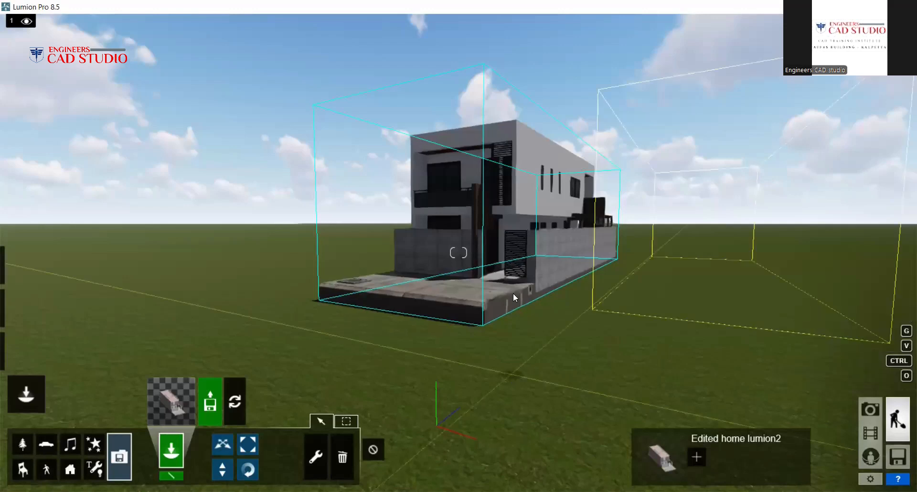
pyautogui.click(529, 253)
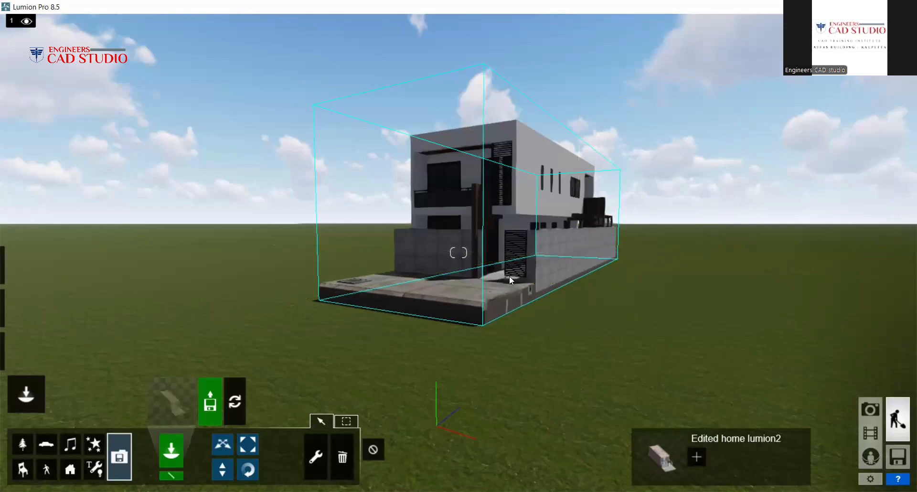
# Open the material library for the white exterior wall surface of the house.
pyautogui.scroll(6, 546, 178)
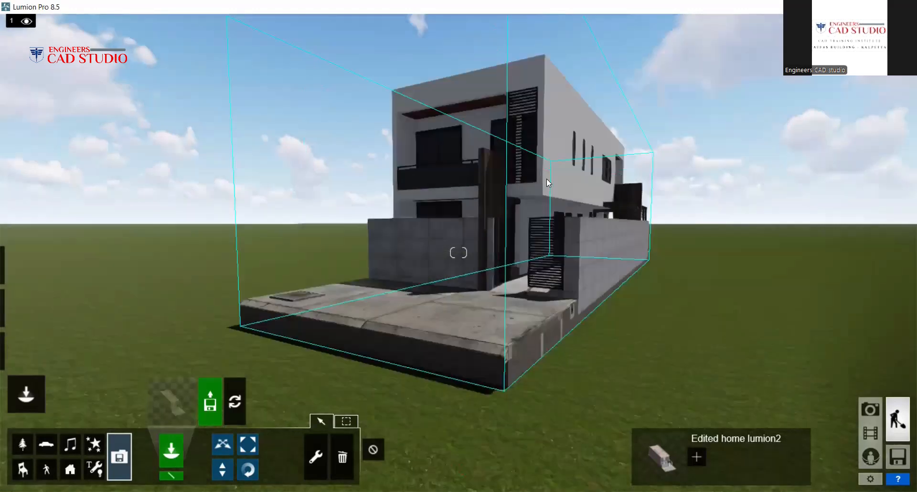
pyautogui.press('q')
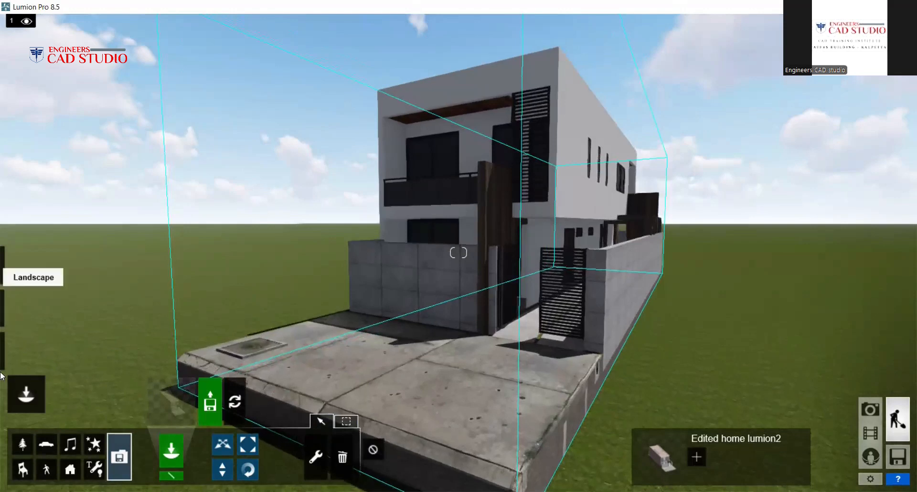
pyautogui.moveTo(31, 352)
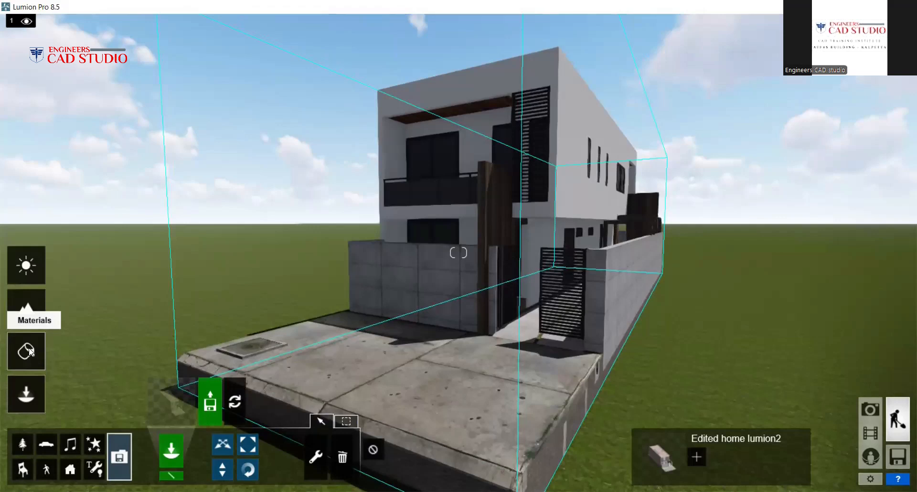
pyautogui.click(31, 352)
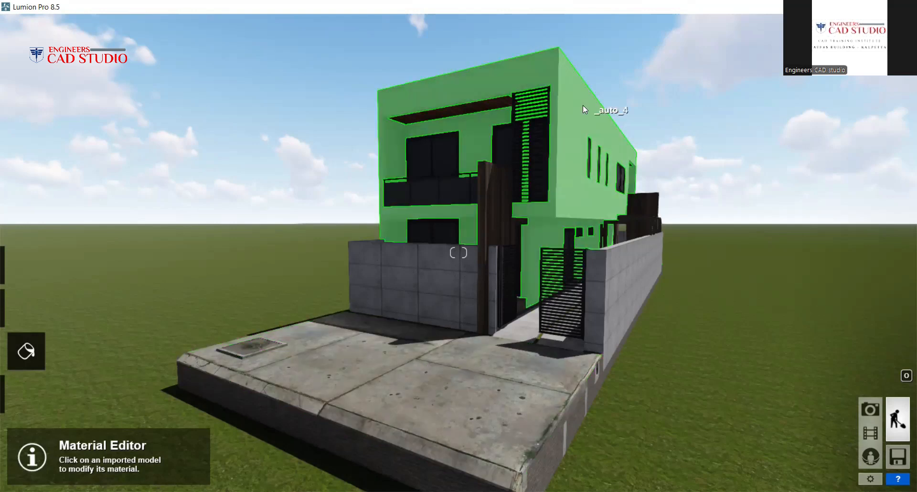
pyautogui.click(583, 107)
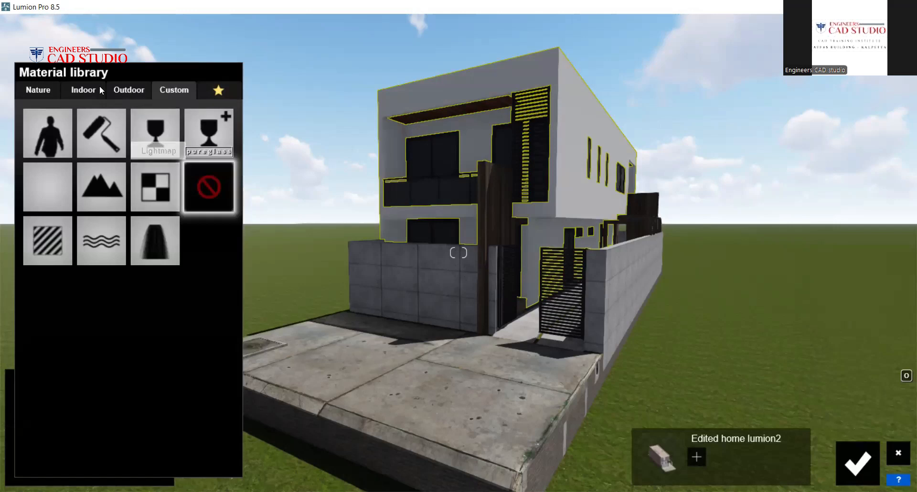
# Browse the material library categories and give the exterior house walls a custom Color material set to white.
pyautogui.click(125, 91)
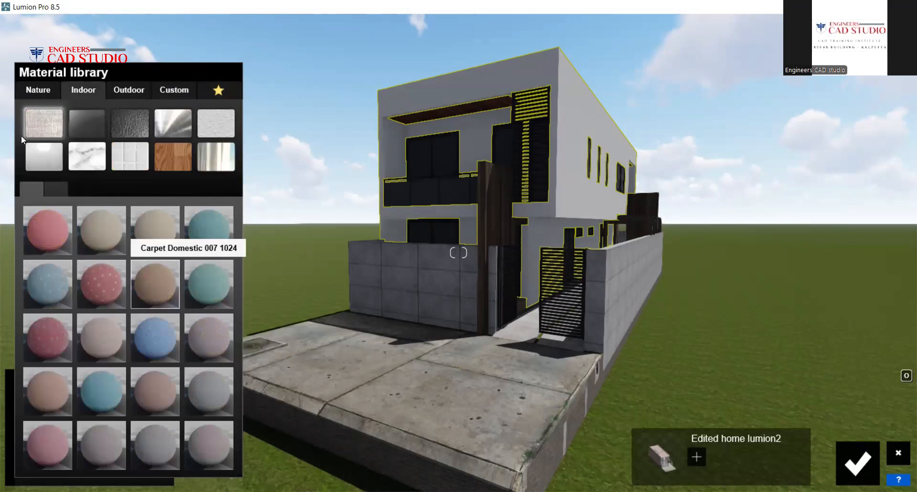
pyautogui.click(43, 90)
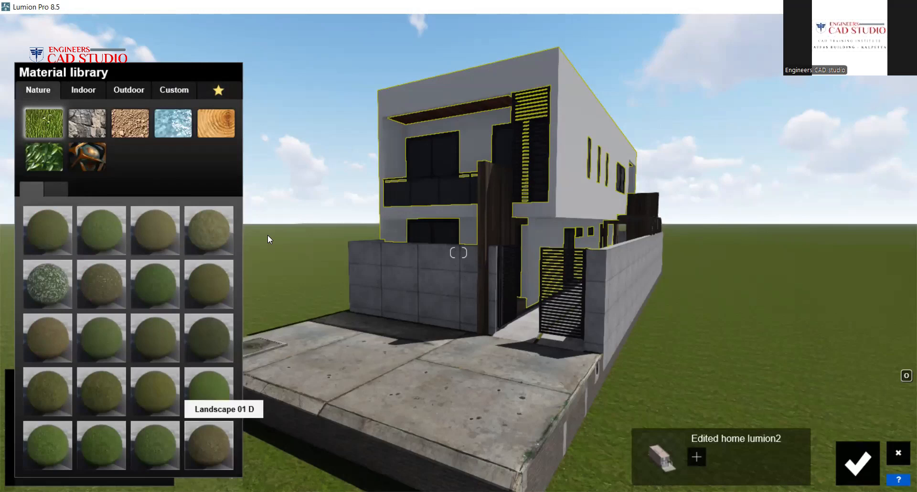
pyautogui.click(94, 89)
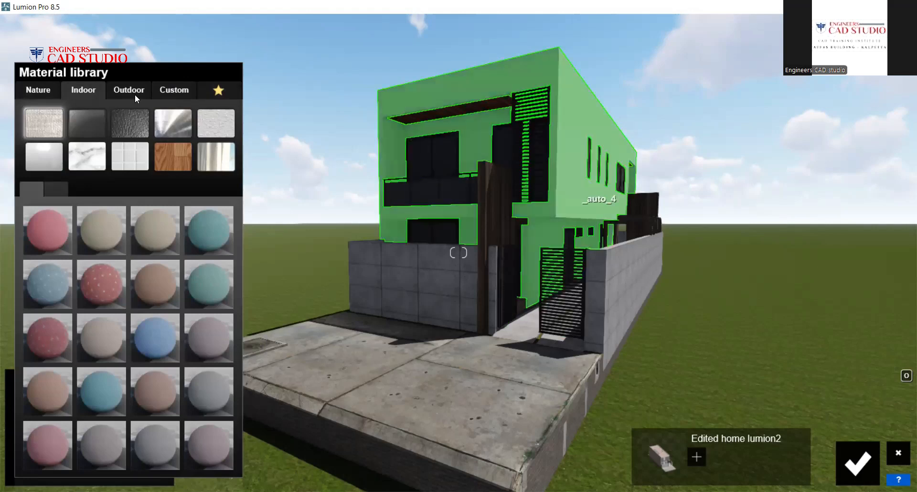
pyautogui.click(175, 90)
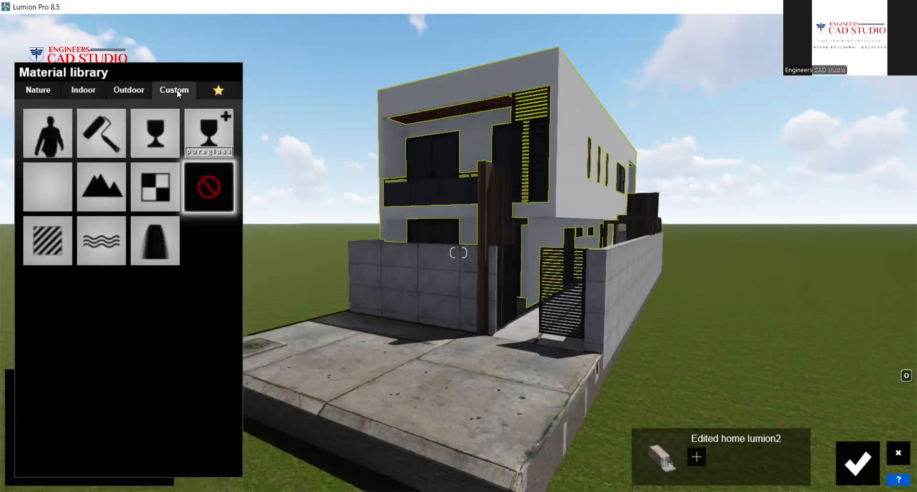
pyautogui.click(110, 145)
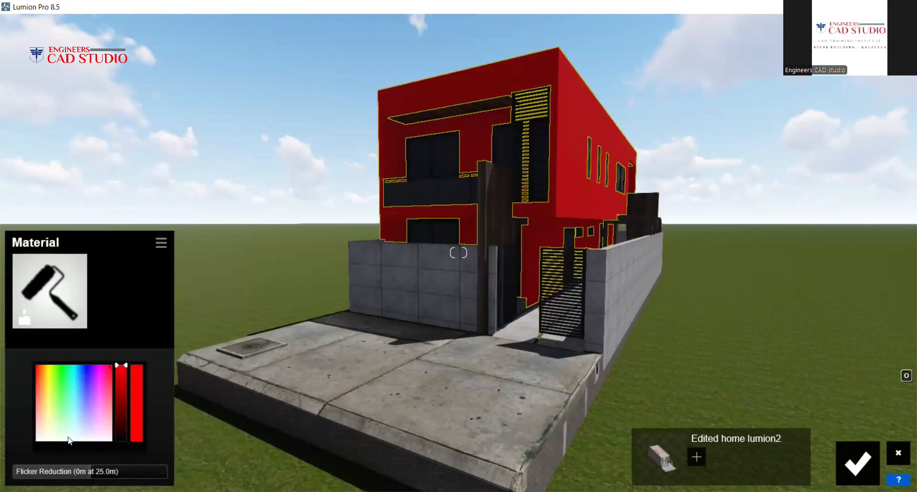
pyautogui.click(67, 440)
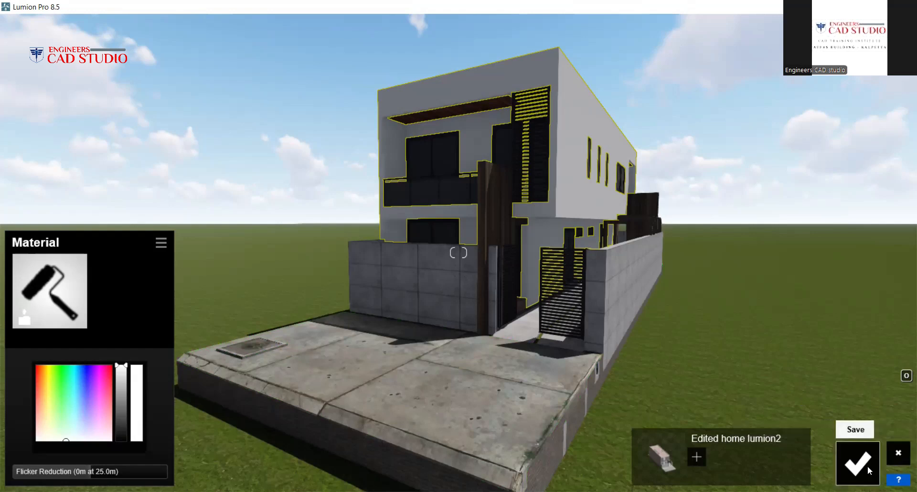
# Select the grey block boundary wall and show the outdoor brick materials for it.
pyautogui.click(423, 265)
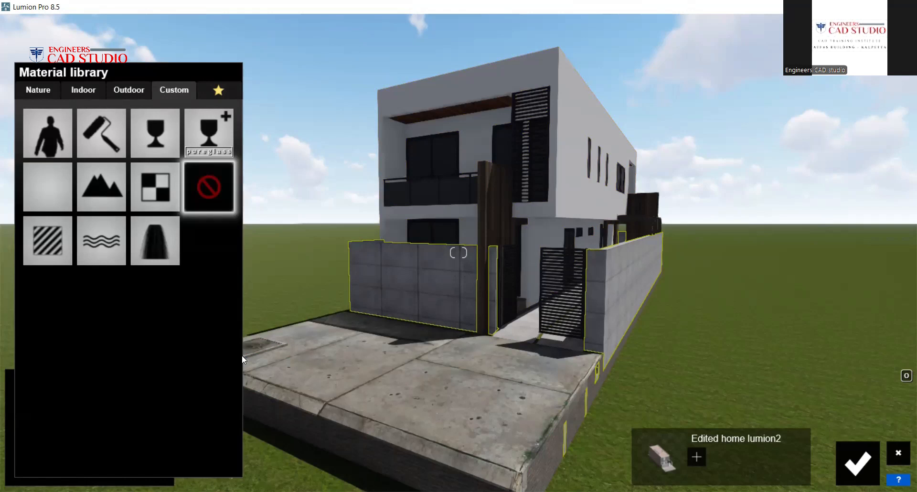
pyautogui.click(84, 90)
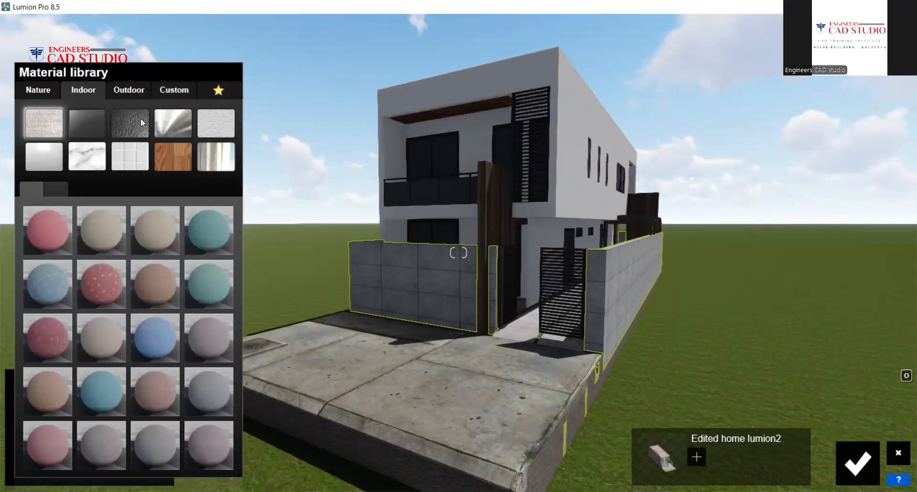
pyautogui.click(128, 90)
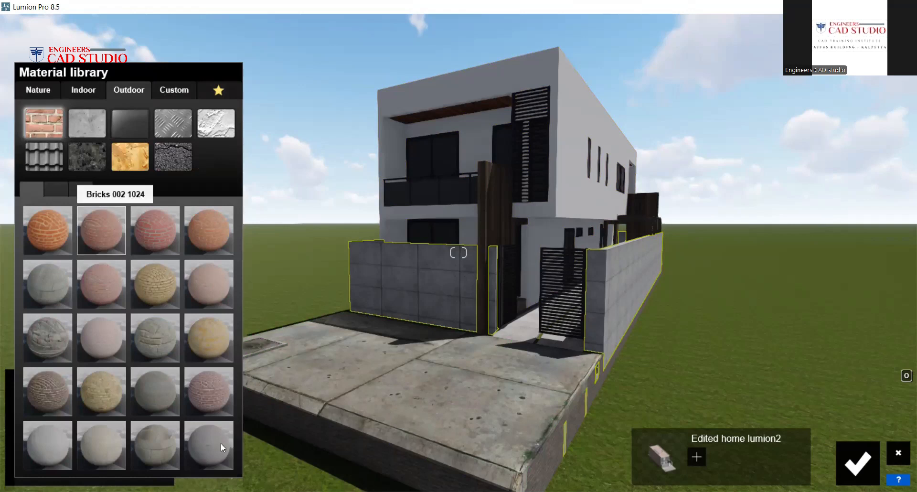
pyautogui.click(165, 396)
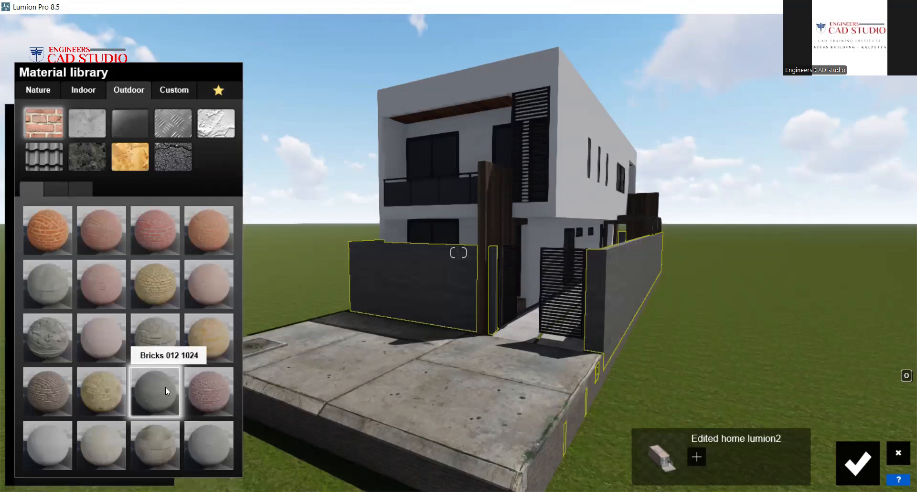
pyautogui.click(45, 281)
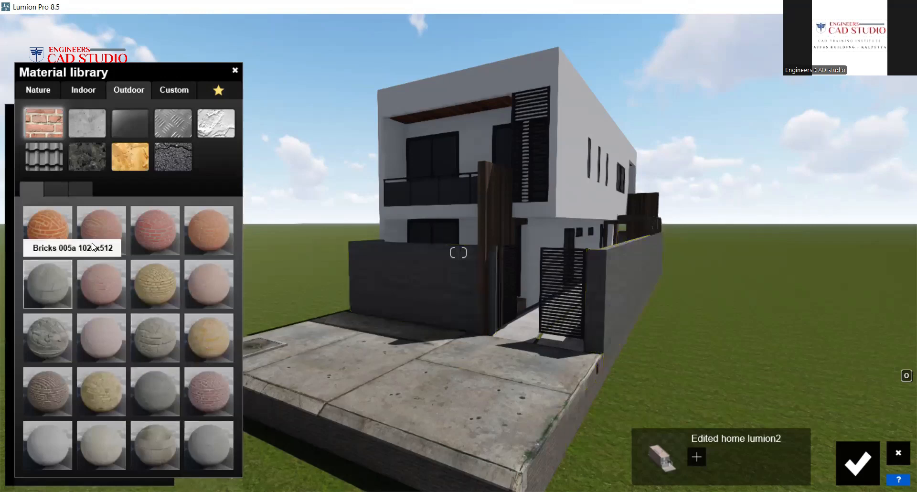
pyautogui.click(59, 187)
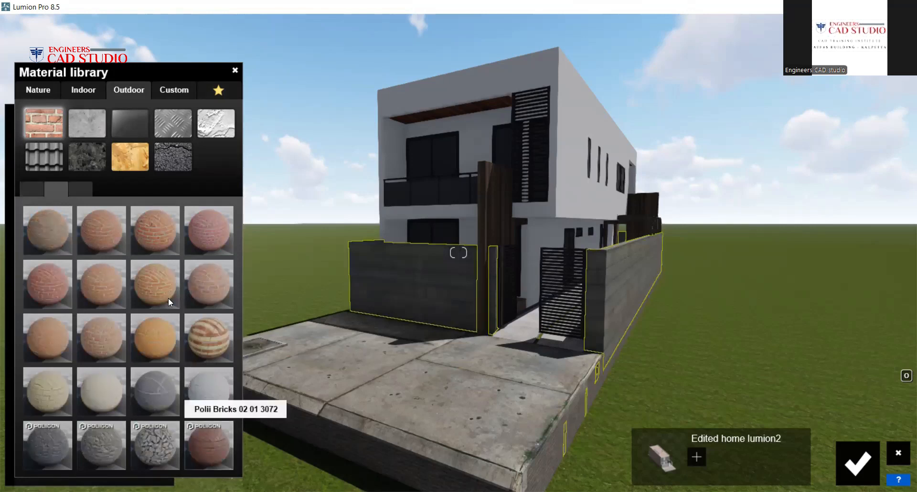
pyautogui.click(152, 408)
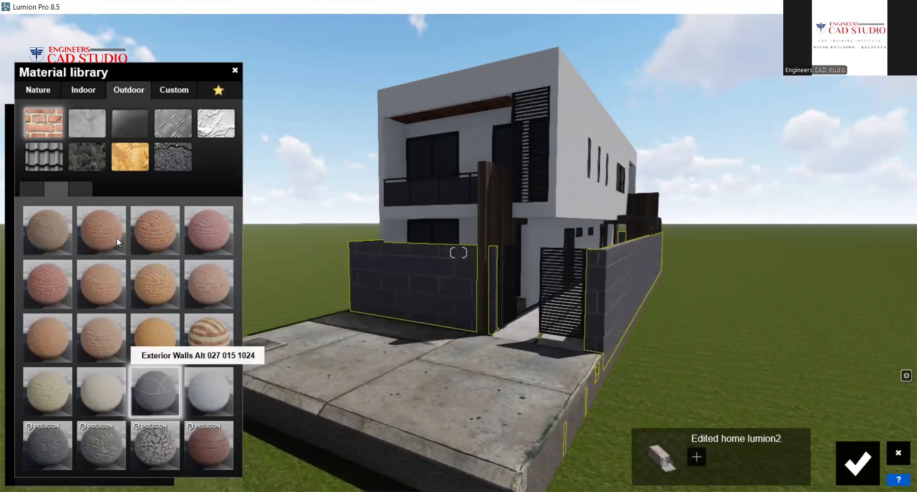
pyautogui.click(81, 184)
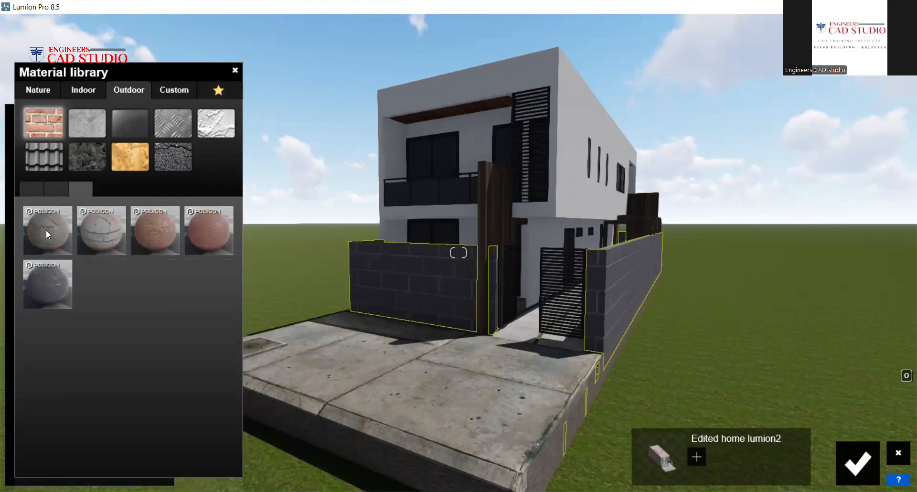
pyautogui.click(47, 234)
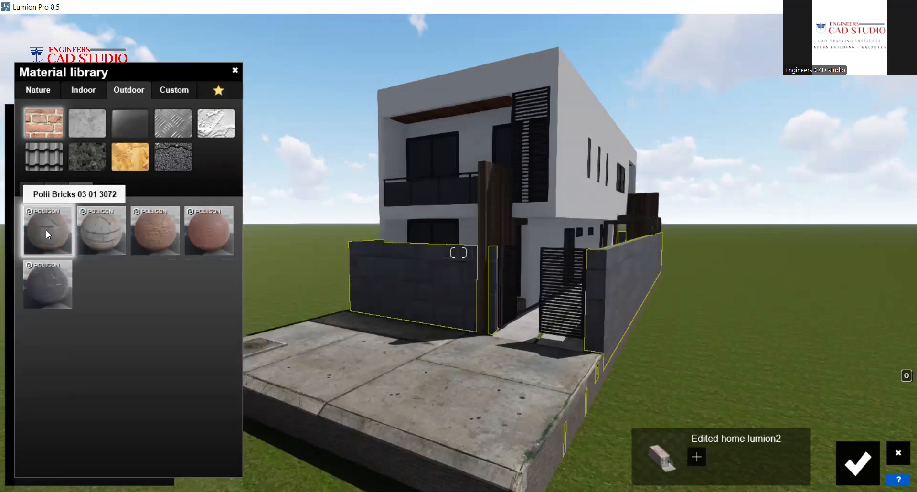
# Apply the outdoor concrete material Concrete 014 1024 to the boundary wall and leave the material library.
pyautogui.click(85, 125)
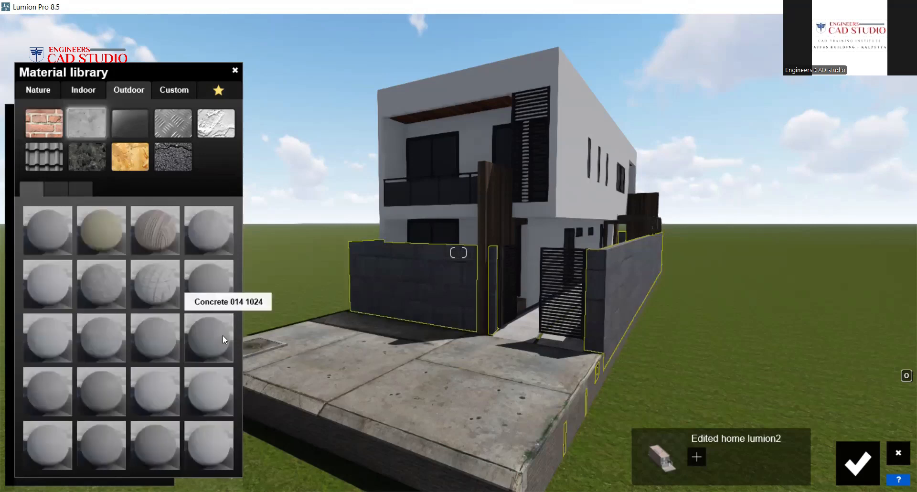
pyautogui.click(222, 335)
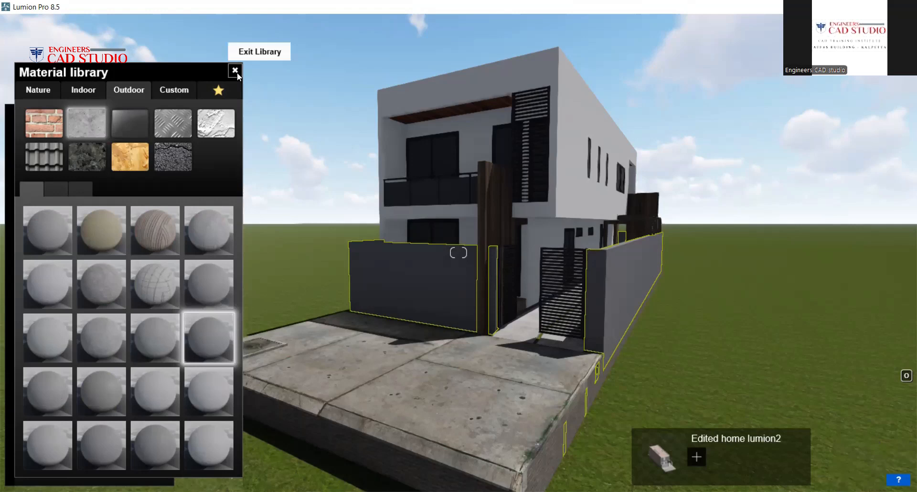
pyautogui.click(234, 70)
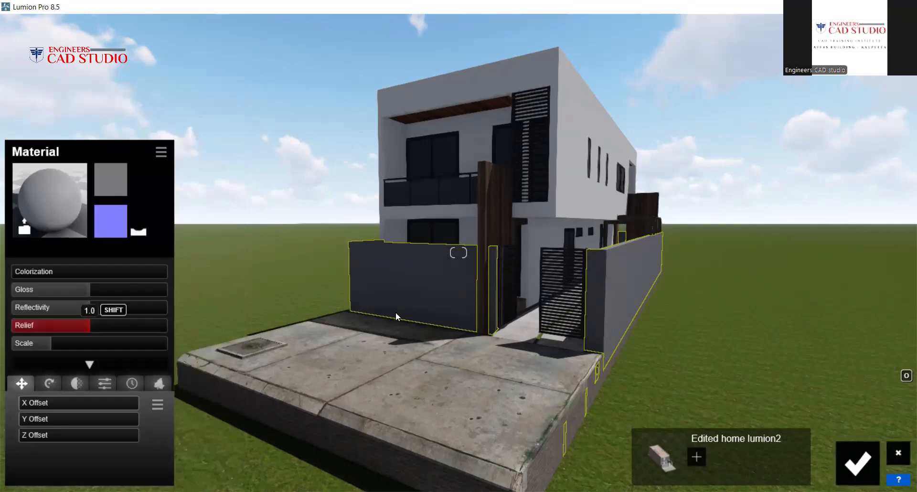
# Slightly increase the texture scale of the boundary wall's concrete, checking it from close up.
pyautogui.press('w')
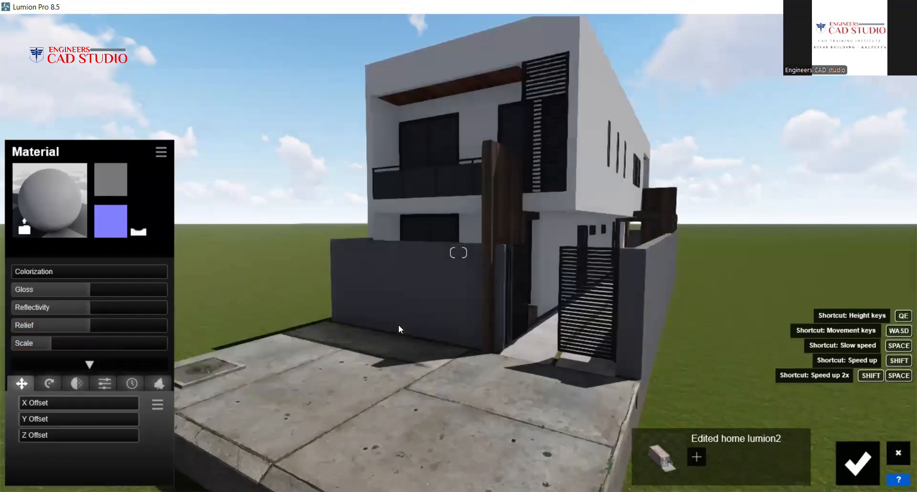
pyautogui.press('w')
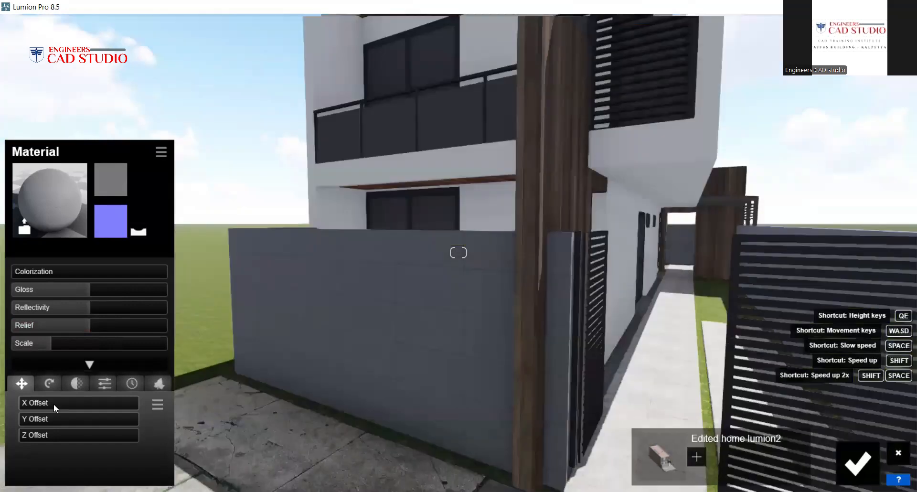
pyautogui.press('w')
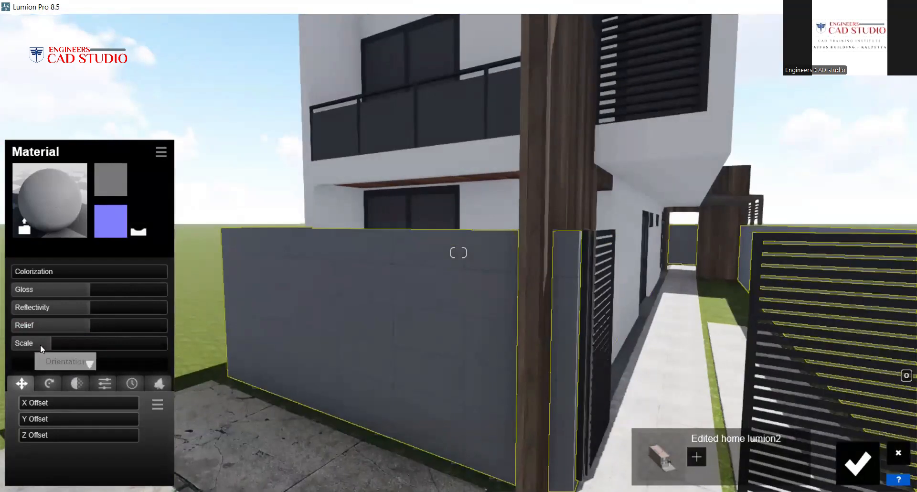
pyautogui.moveTo(40, 345)
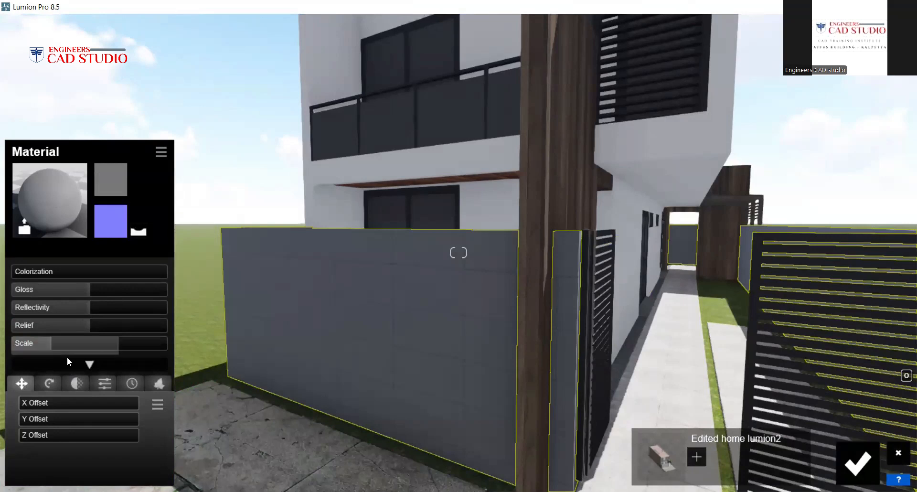
pyautogui.moveTo(51, 342); pyautogui.dragTo(53, 342)
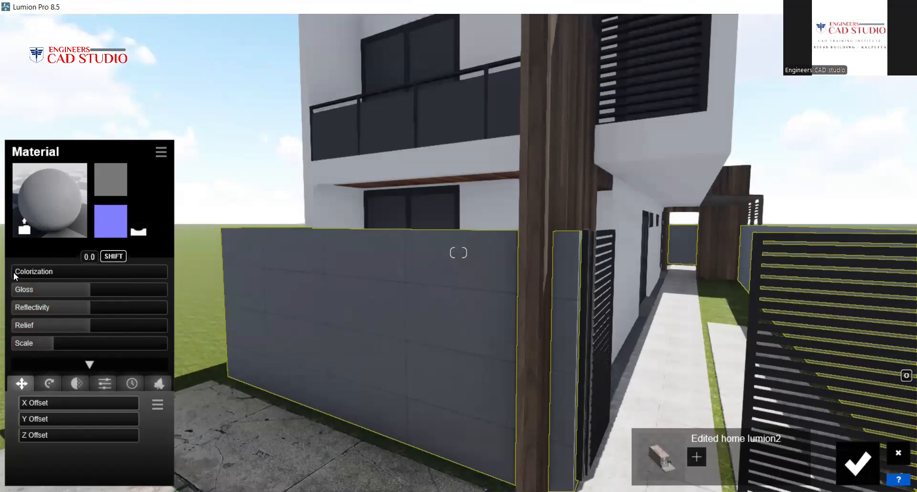
# Try a Colorization of 0.2 on the boundary wall with pink, yellow and white tints, and return it to 0.0.
pyautogui.moveTo(14, 275); pyautogui.dragTo(21, 275)
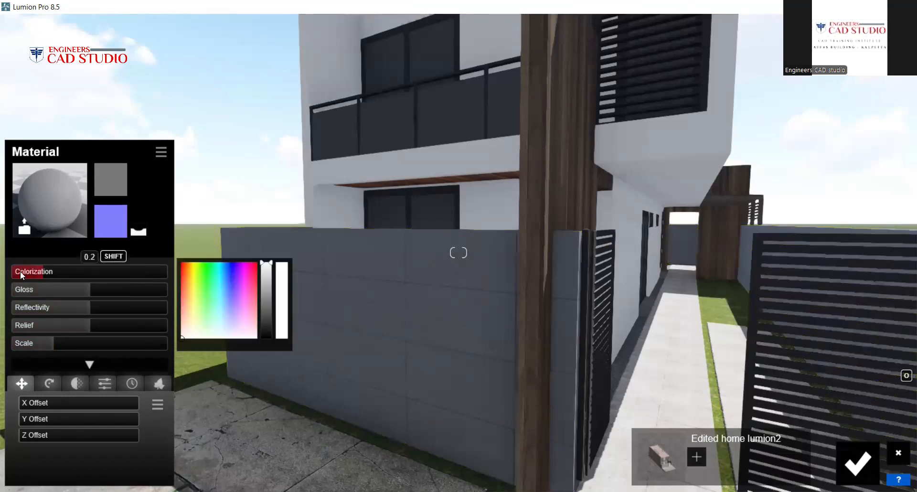
pyautogui.click(11, 273)
pyautogui.click(42, 272)
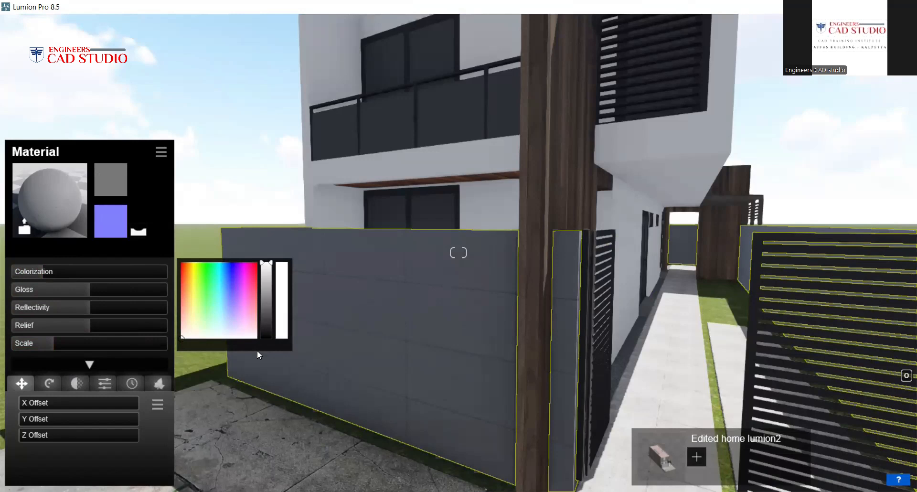
pyautogui.click(248, 267)
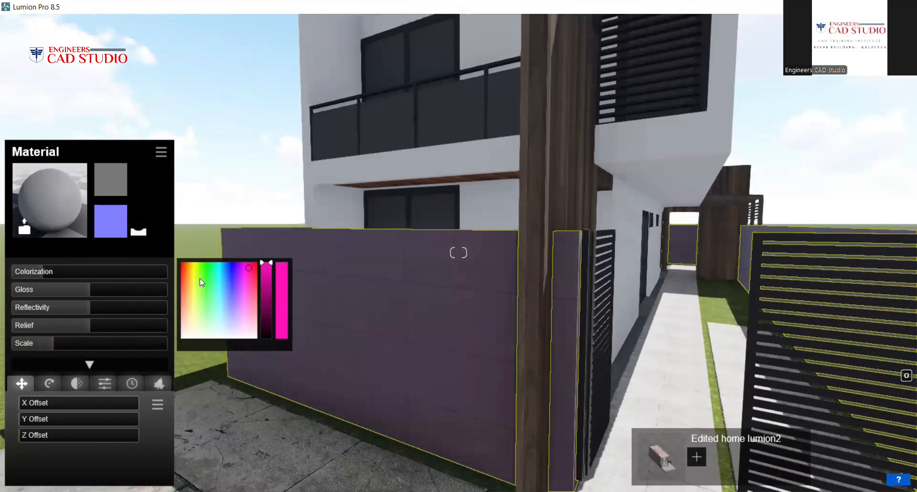
pyautogui.click(195, 263)
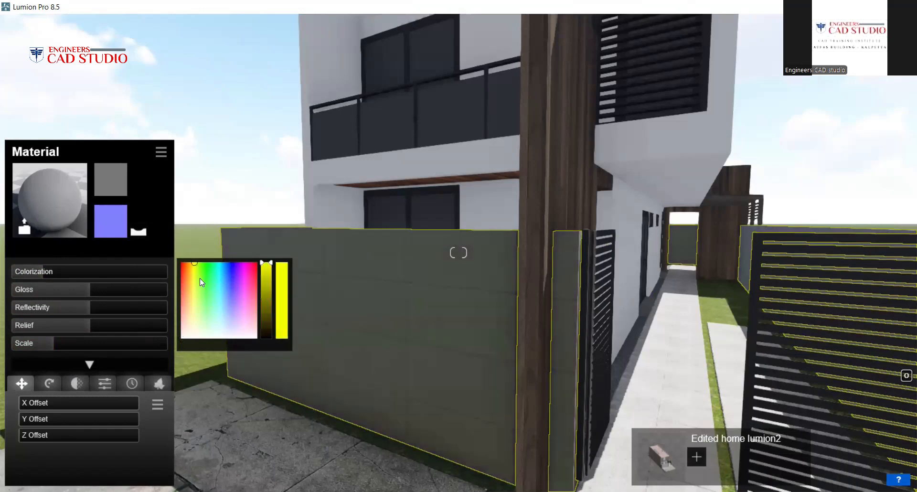
pyautogui.click(184, 337)
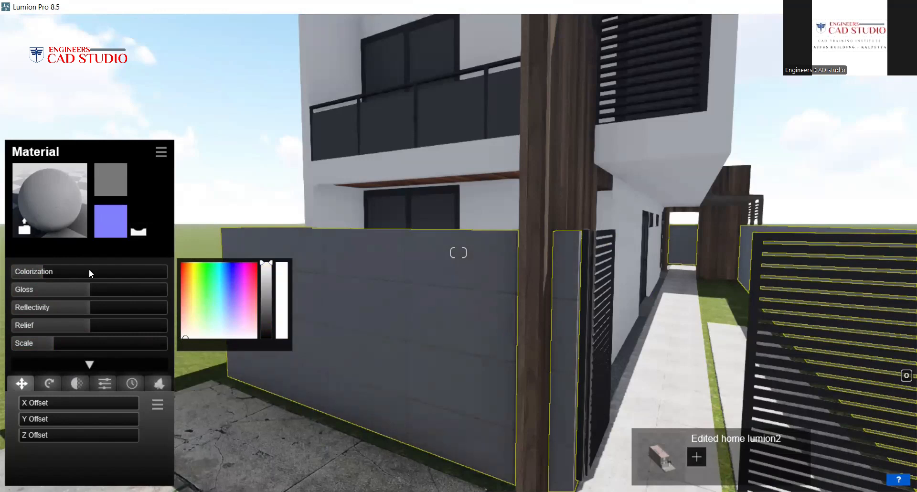
pyautogui.moveTo(45, 274); pyautogui.dragTo(6, 274)
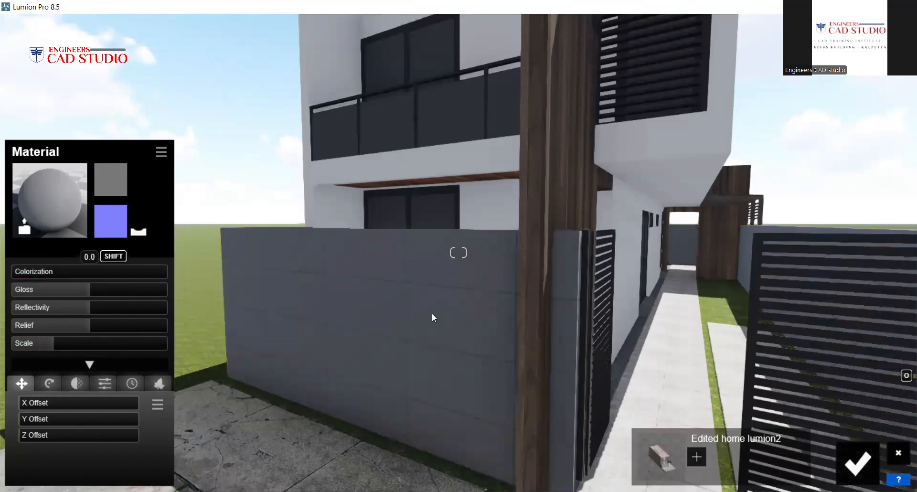
pyautogui.click(222, 316)
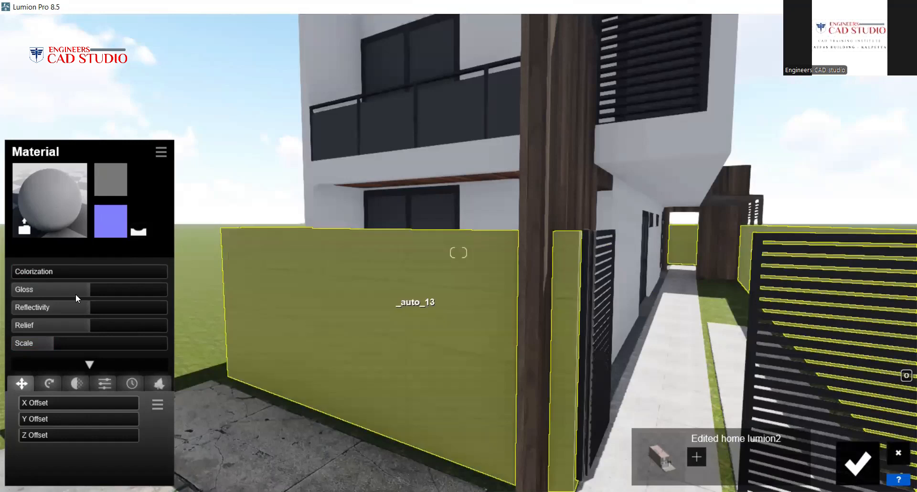
# Lower the boundary wall material's gloss slightly and raise its reflectivity and relief to 2.0.
pyautogui.click(102, 294)
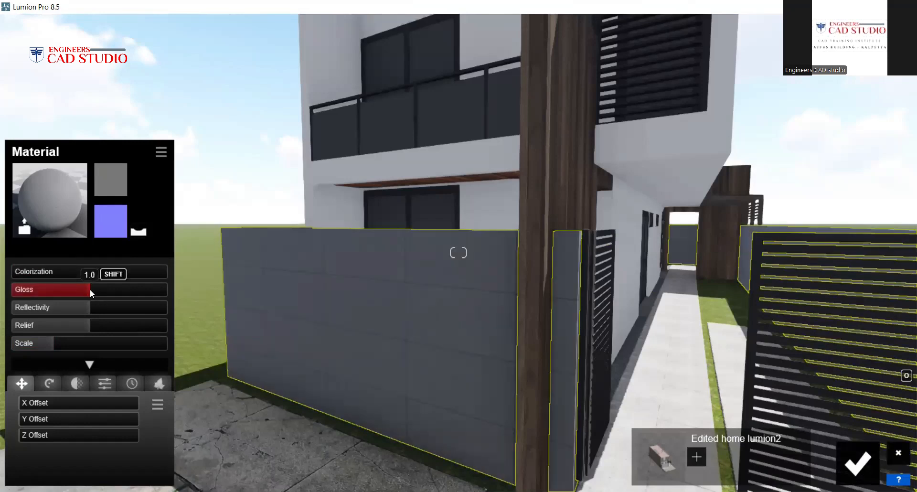
pyautogui.moveTo(90, 288); pyautogui.dragTo(196, 309)
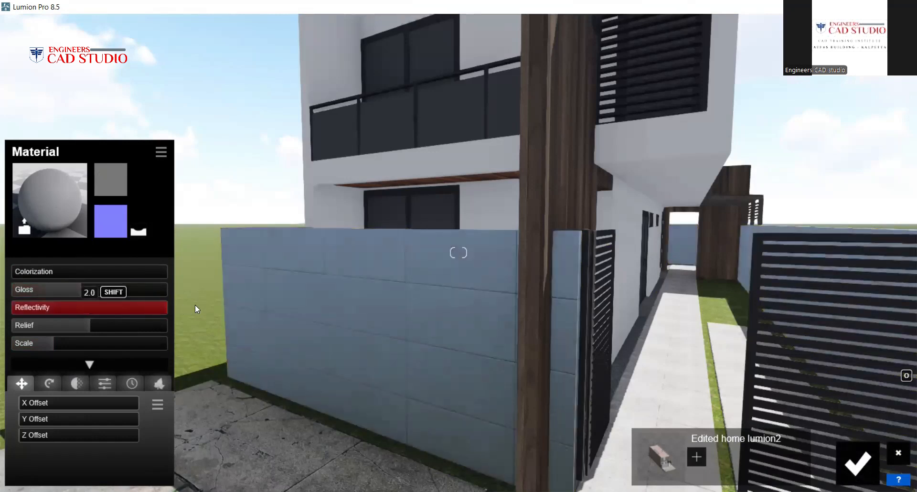
pyautogui.moveTo(268, 308); pyautogui.dragTo(180, 324)
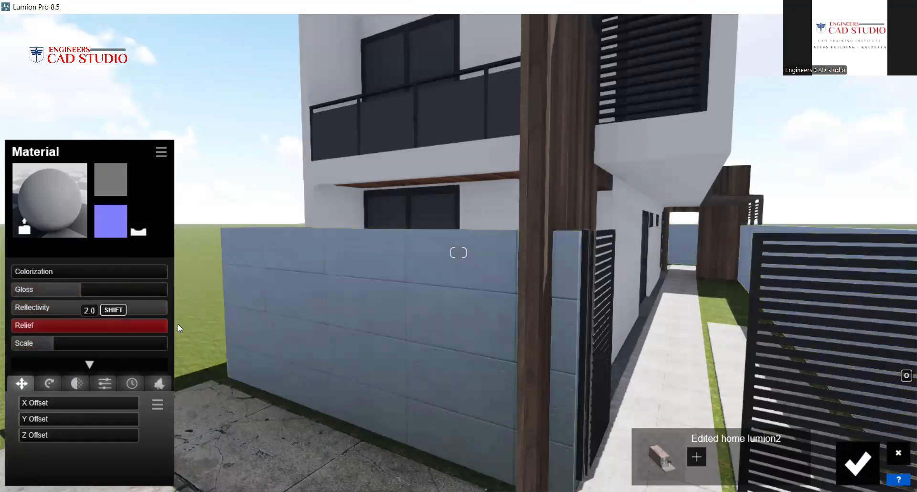
# Test different relief strengths on the boundary wall and return relief and reflectivity to about the middle of their ranges.
pyautogui.click(43, 331)
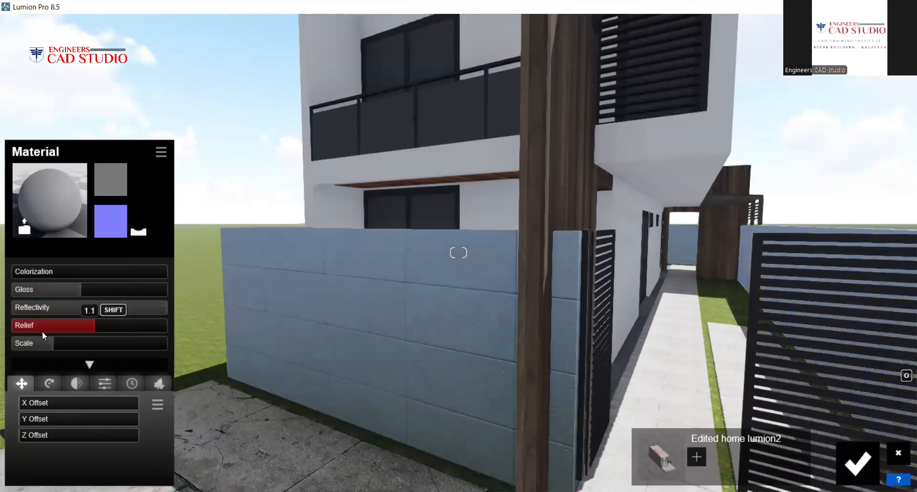
pyautogui.moveTo(86, 329); pyautogui.dragTo(216, 327)
pyautogui.click(90, 330)
pyautogui.click(90, 309)
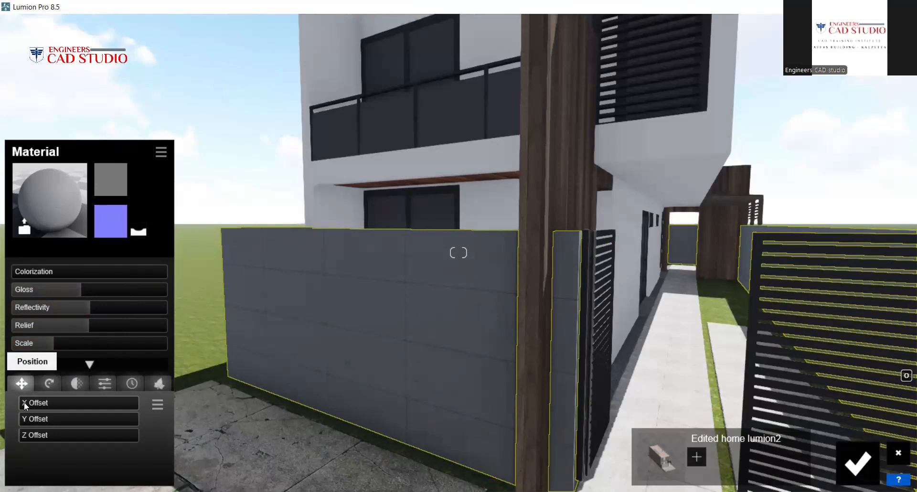
# Try shifting the boundary wall texture in X, Y and Z and rotating it, returning the offsets and angles to zero.
pyautogui.moveTo(55, 403); pyautogui.dragTo(13, 405)
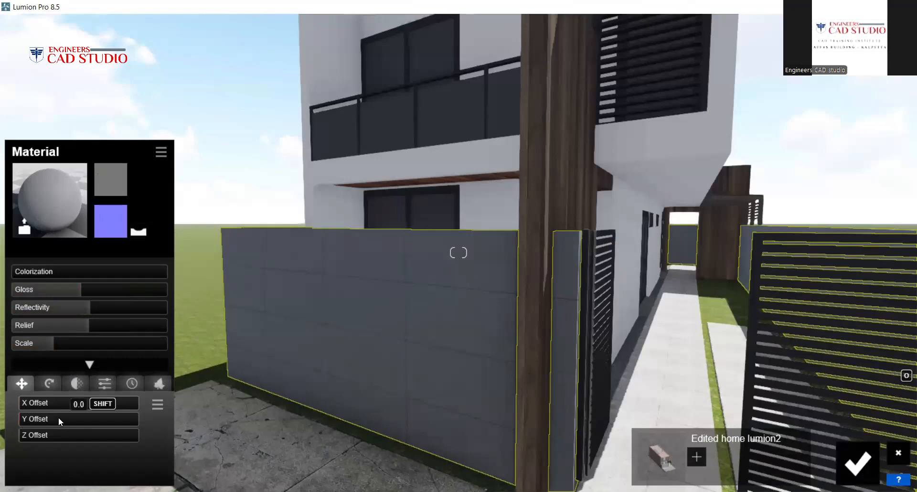
pyautogui.click(79, 413)
pyautogui.moveTo(83, 414); pyautogui.dragTo(14, 423)
pyautogui.moveTo(59, 436); pyautogui.dragTo(2, 435)
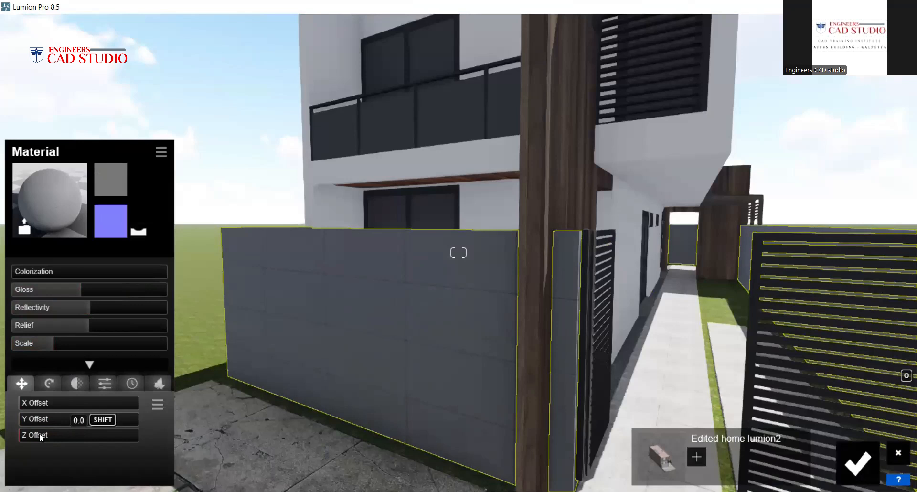
pyautogui.moveTo(39, 434); pyautogui.dragTo(1, 432)
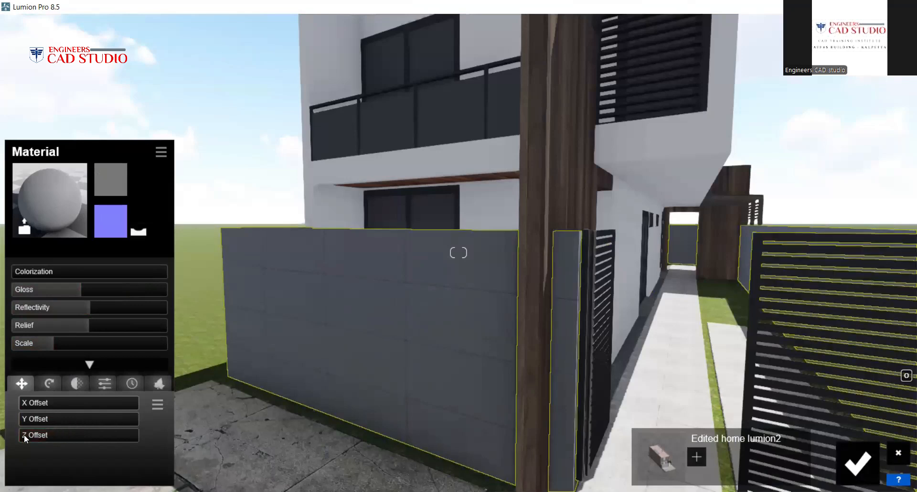
pyautogui.click(49, 383)
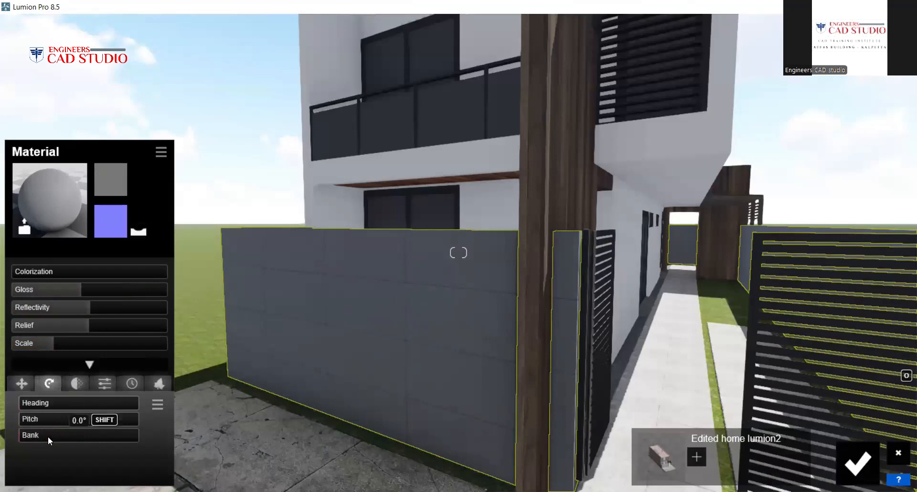
pyautogui.moveTo(49, 436); pyautogui.dragTo(1, 439)
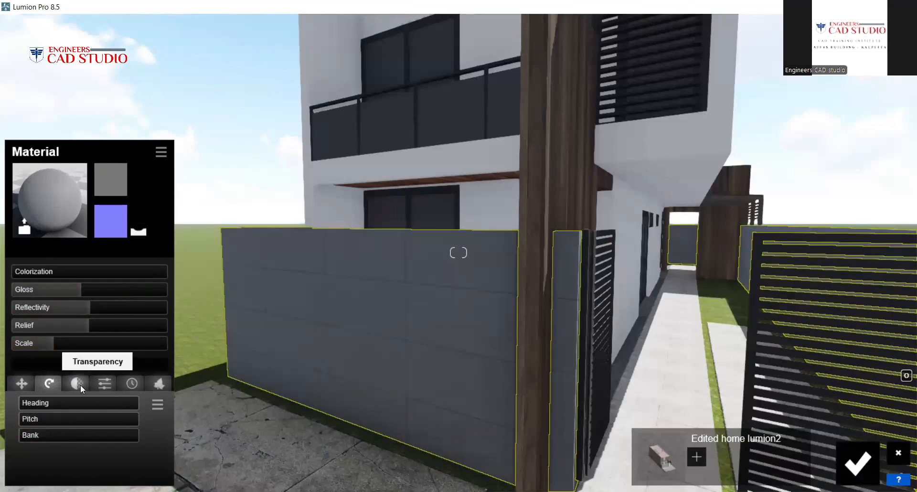
# Try a transparency of about 0.9 on the boundary wall, bring it back to zero and switch back to Waxiness.
pyautogui.click(75, 383)
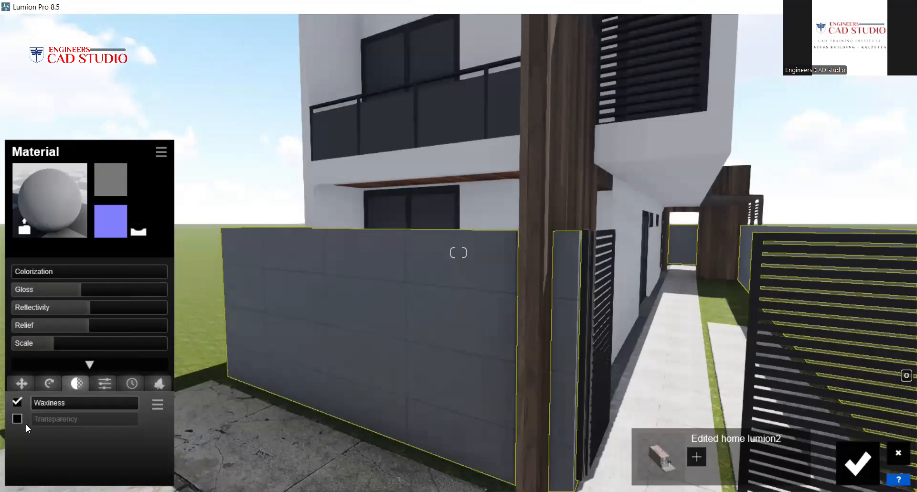
pyautogui.click(25, 423)
pyautogui.click(120, 420)
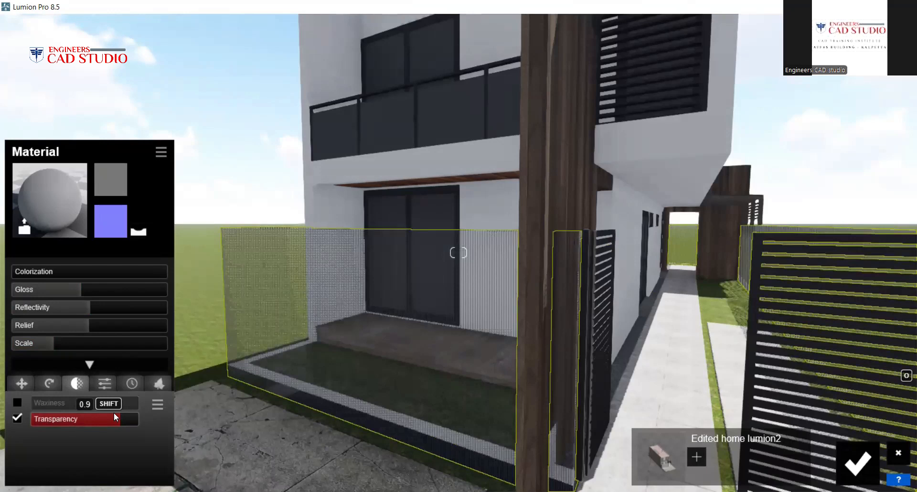
pyautogui.moveTo(125, 418); pyautogui.dragTo(0, 427)
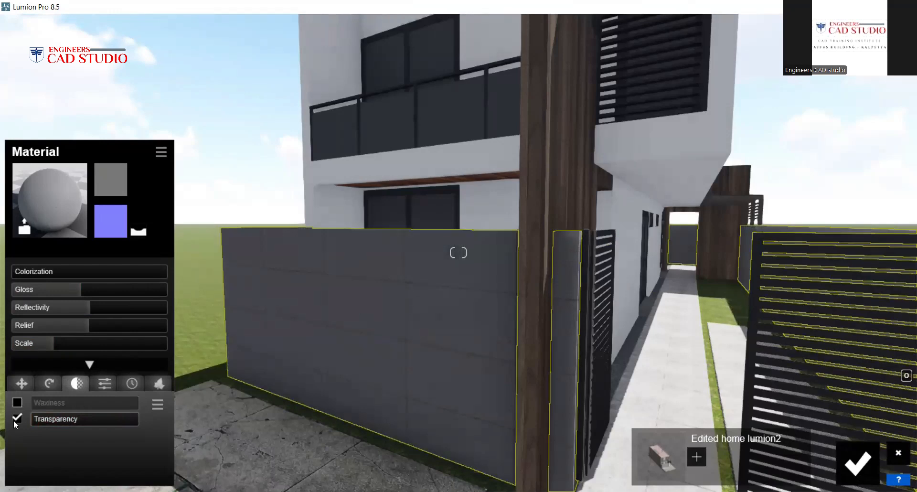
pyautogui.click(15, 422)
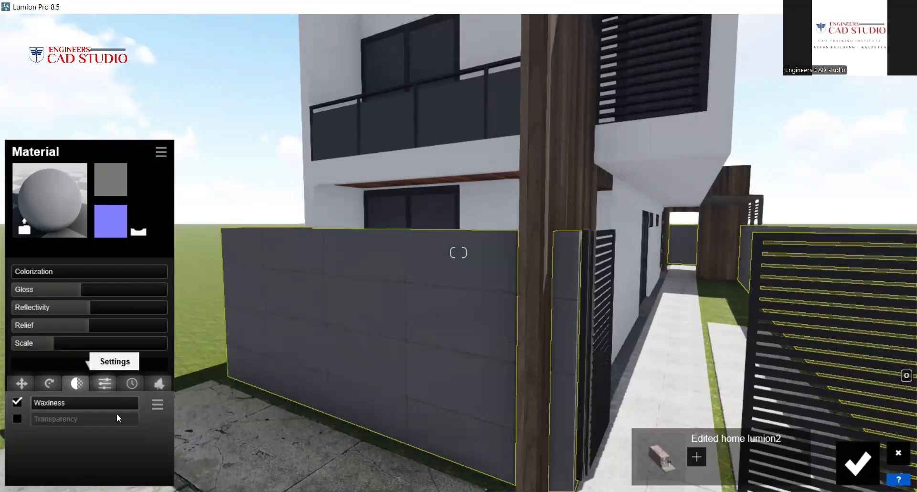
# Review the boundary wall material's advanced settings, weathering and foliage options.
pyautogui.click(104, 383)
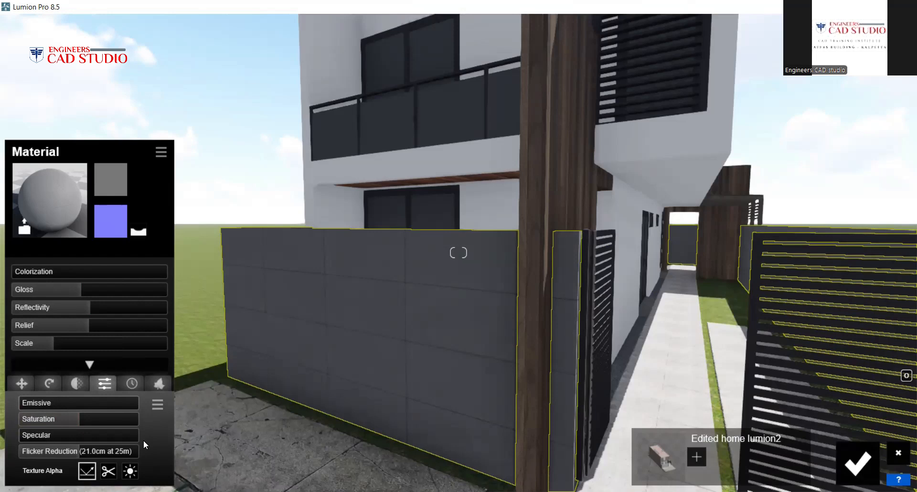
pyautogui.click(131, 385)
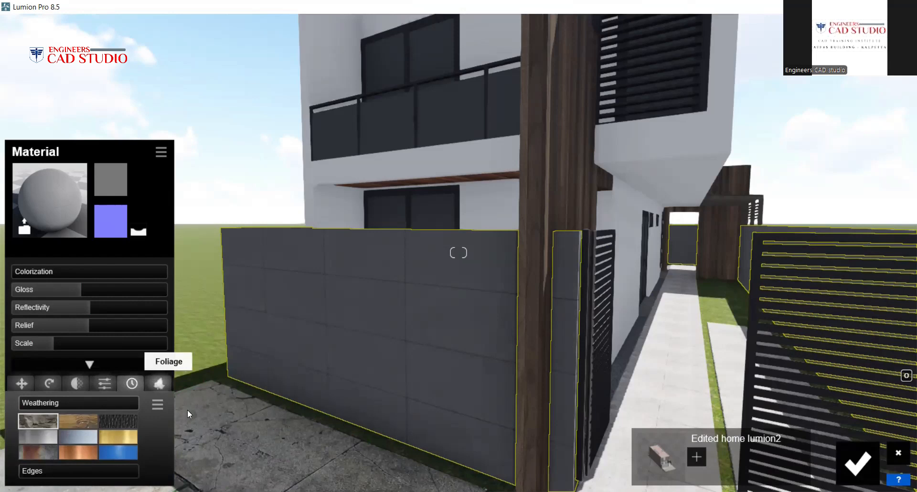
pyautogui.click(159, 384)
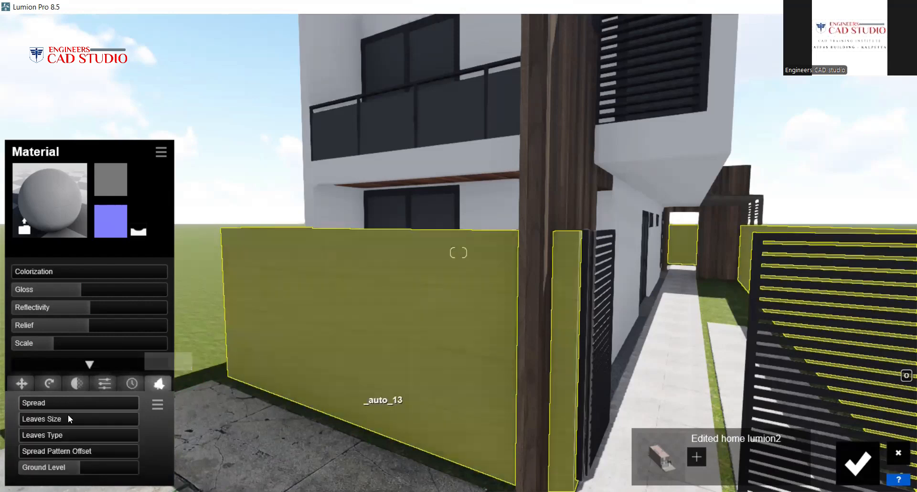
# Try spreading foliage over the boundary wall with different leaf sizes and types, and remove it again.
pyautogui.press('s')
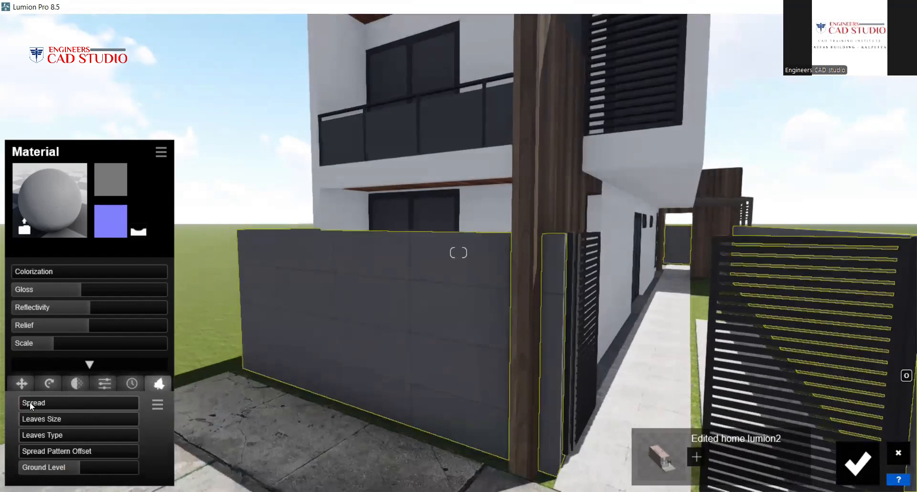
pyautogui.click(30, 402)
pyautogui.moveTo(43, 404); pyautogui.dragTo(35, 400)
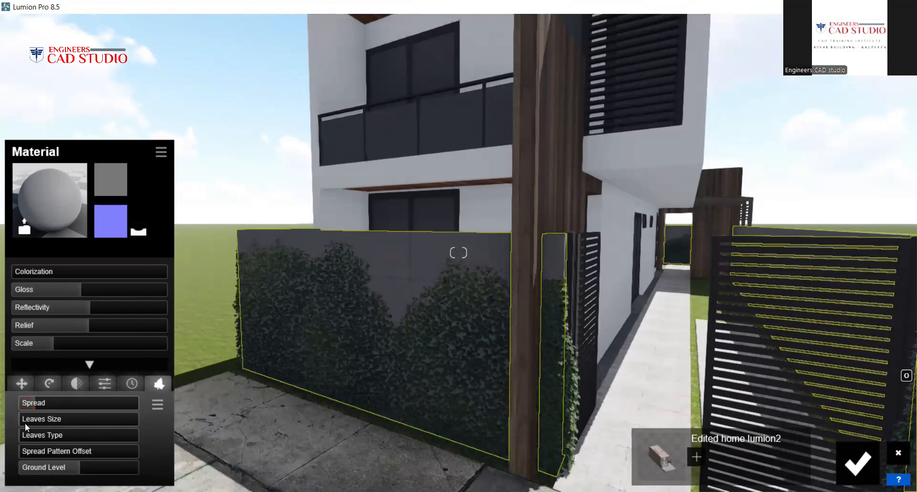
pyautogui.moveTo(25, 424)
pyautogui.moveTo(45, 420)
pyautogui.mouseDown()
pyautogui.moveTo(85, 417)
pyautogui.moveTo(19, 421)
pyautogui.moveTo(57, 432)
pyautogui.mouseUp()
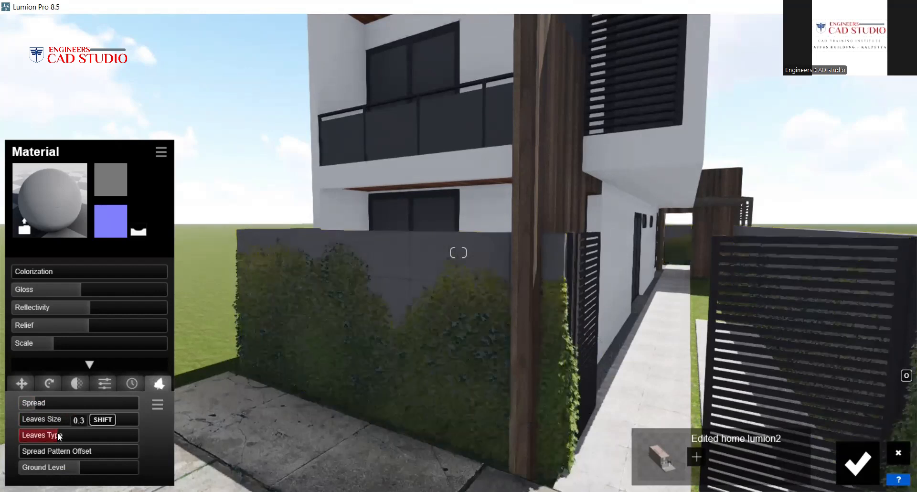
pyautogui.click(15, 435)
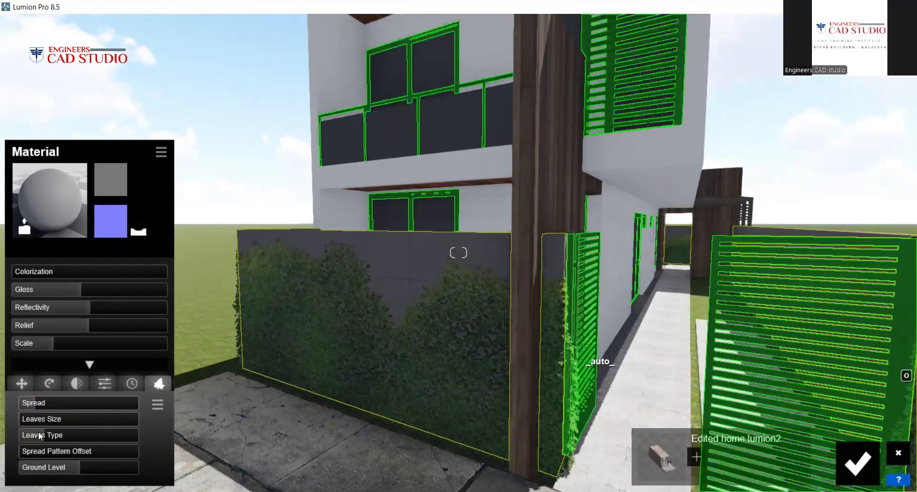
pyautogui.moveTo(38, 431); pyautogui.dragTo(11, 431)
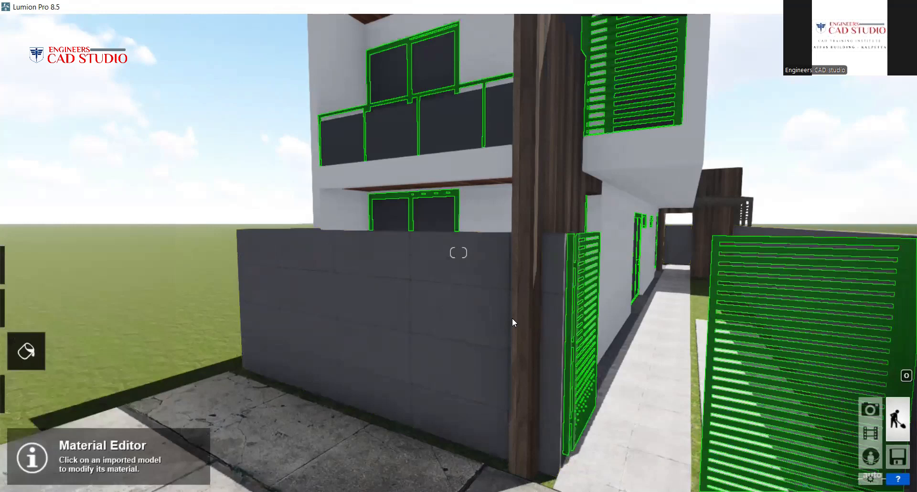
# Open the material library for the concrete driveway slab in front of the house.
pyautogui.press('s')
pyautogui.press('s')
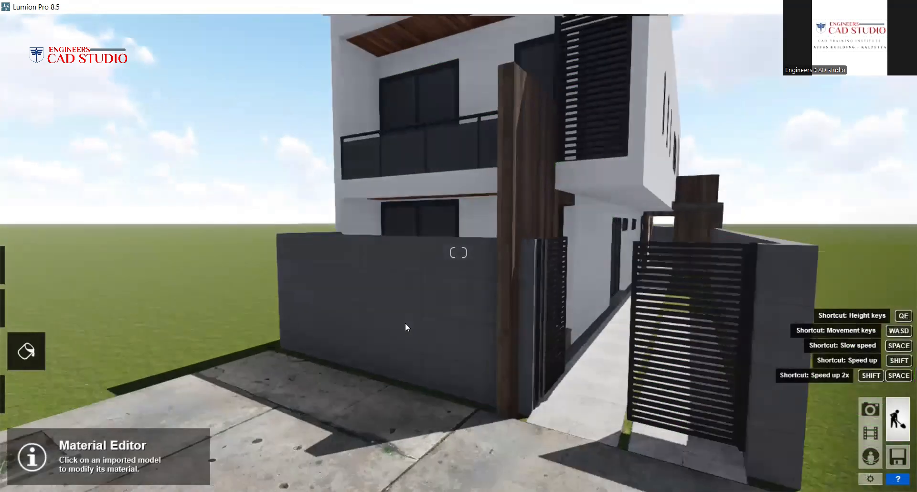
pyautogui.press('s')
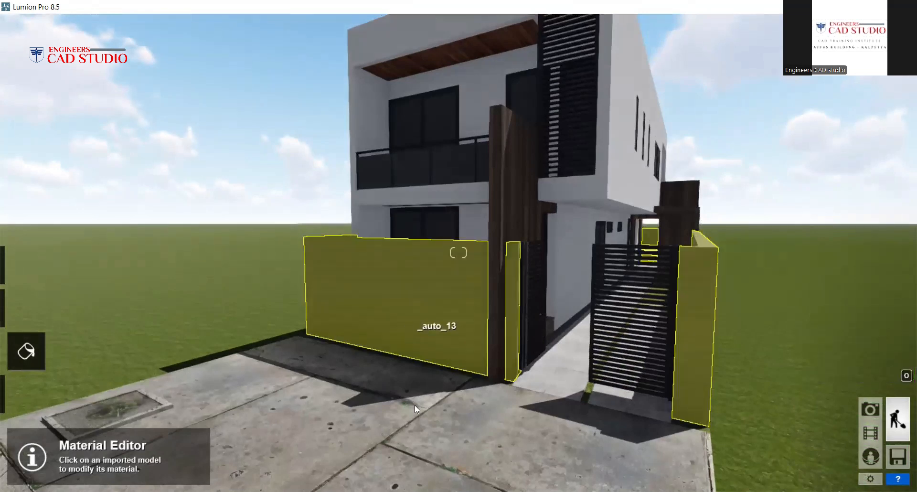
pyautogui.press('s')
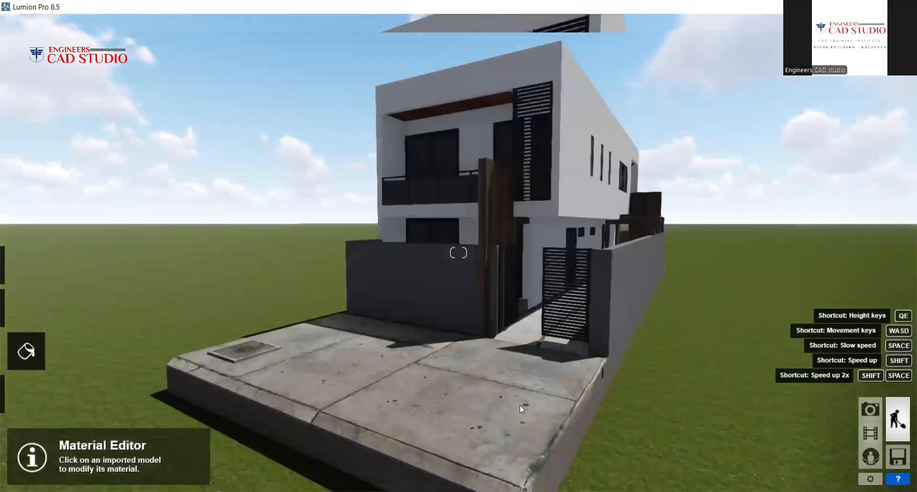
pyautogui.press('s')
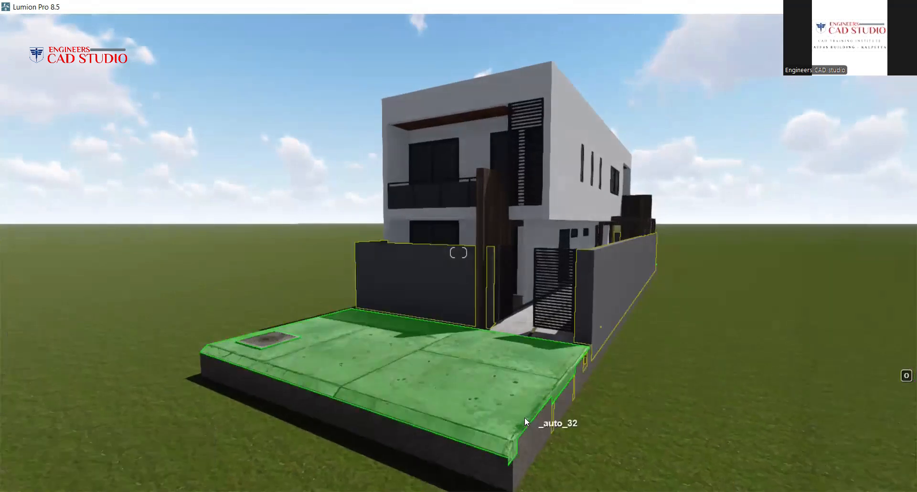
pyautogui.click(524, 417)
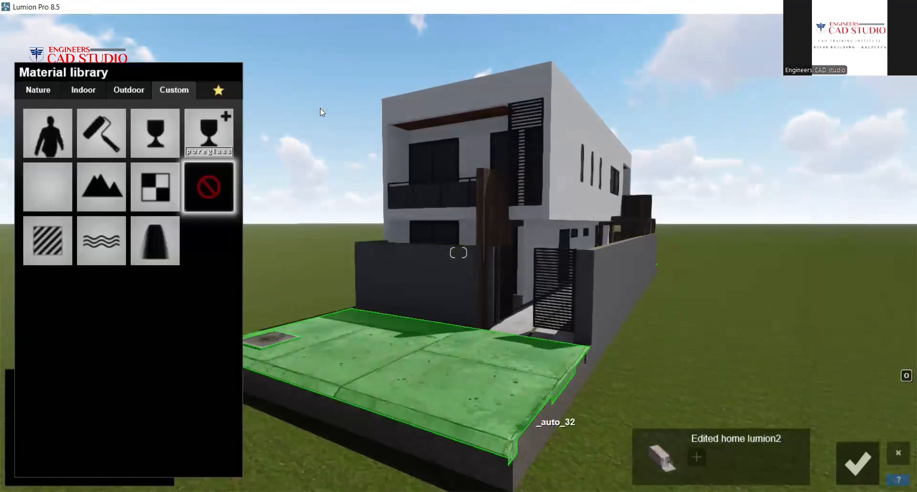
# Apply the outdoor concrete material Concrete 004 1024 to the driveway.
pyautogui.click(47, 92)
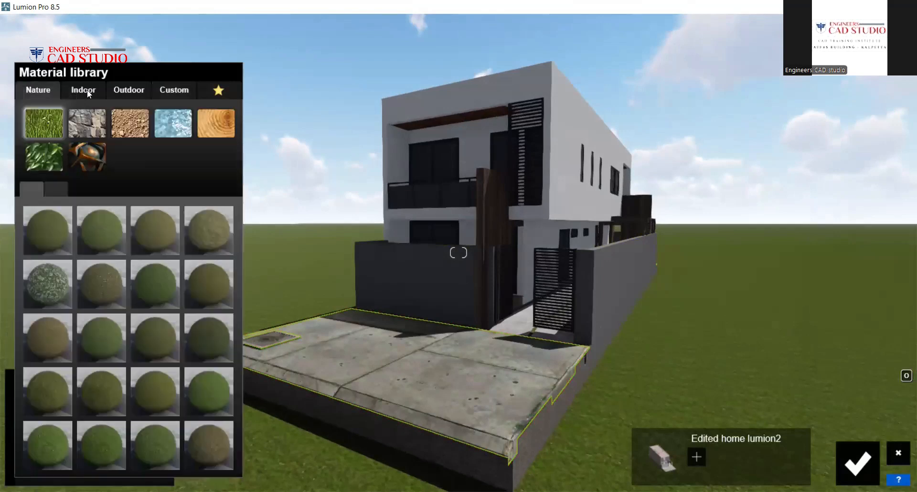
pyautogui.click(86, 89)
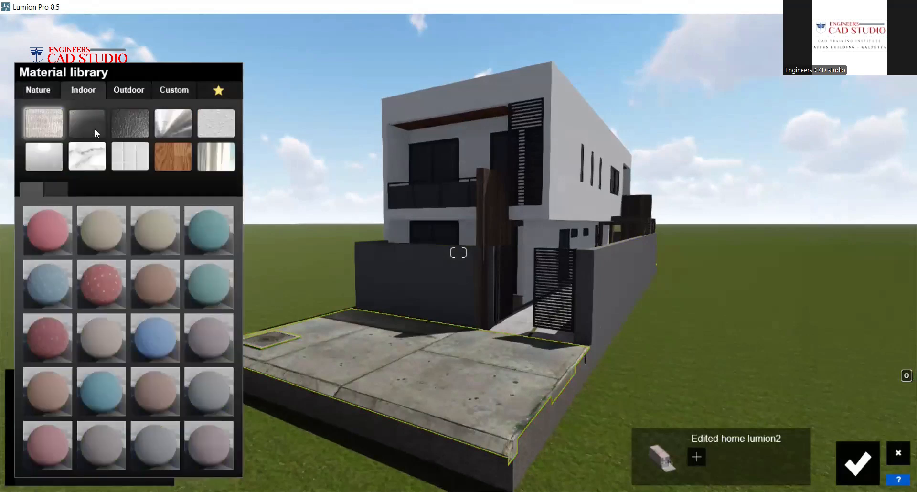
pyautogui.click(133, 89)
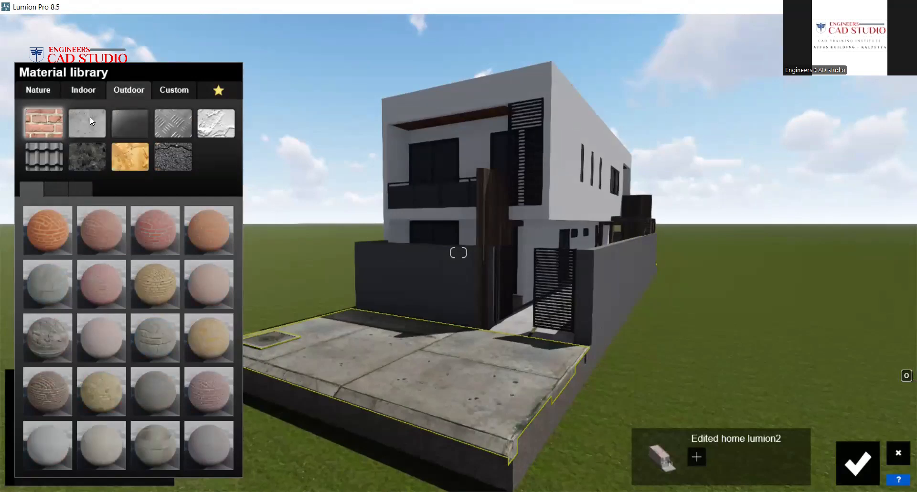
pyautogui.click(86, 113)
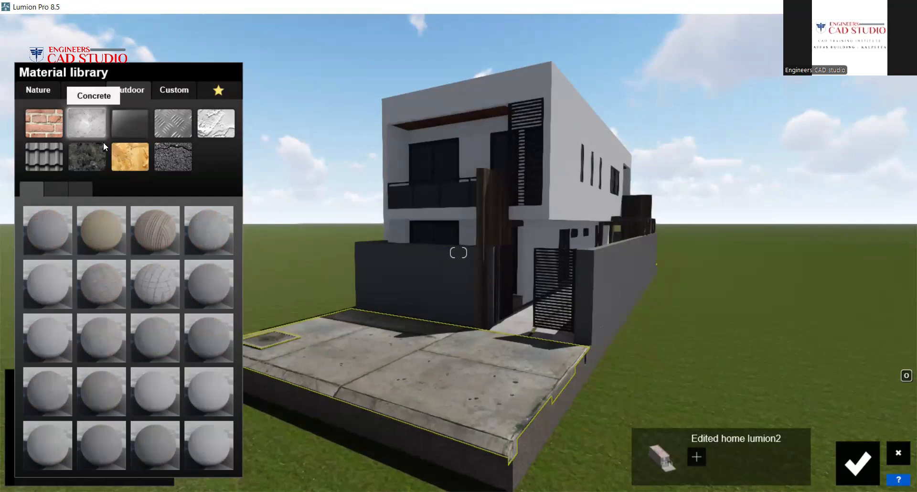
pyautogui.click(228, 284)
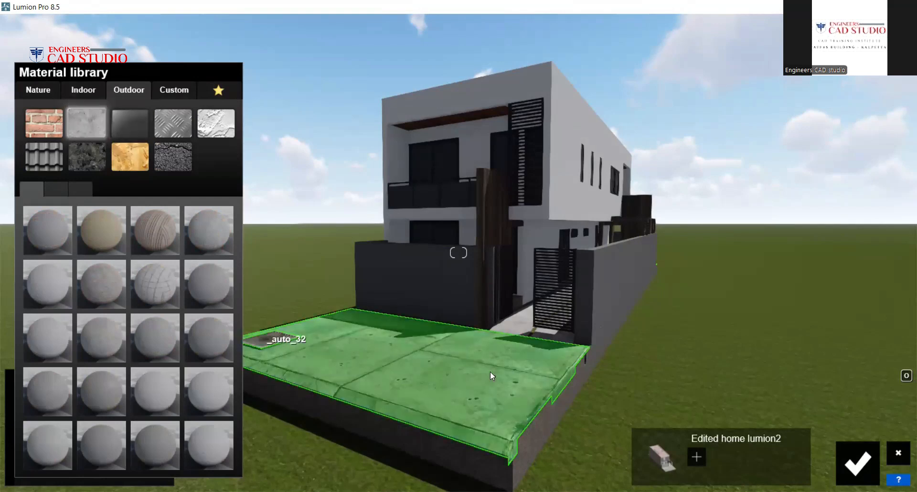
pyautogui.press('w')
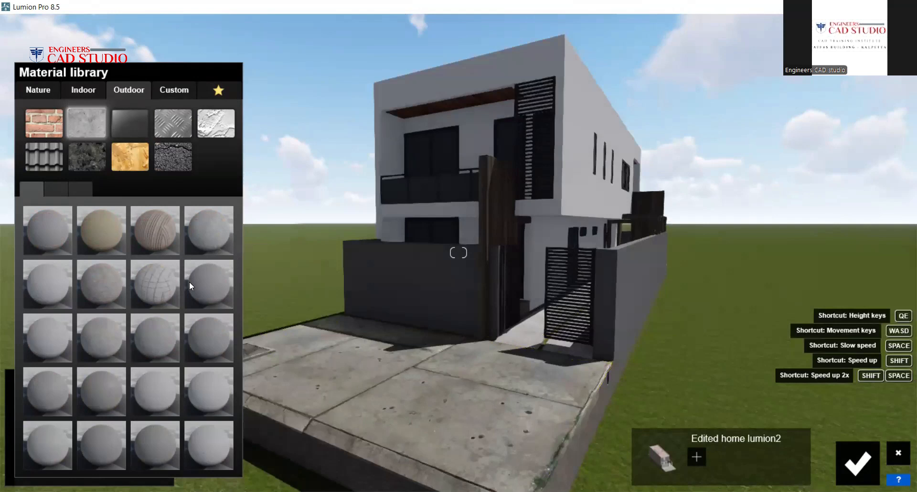
pyautogui.click(211, 252)
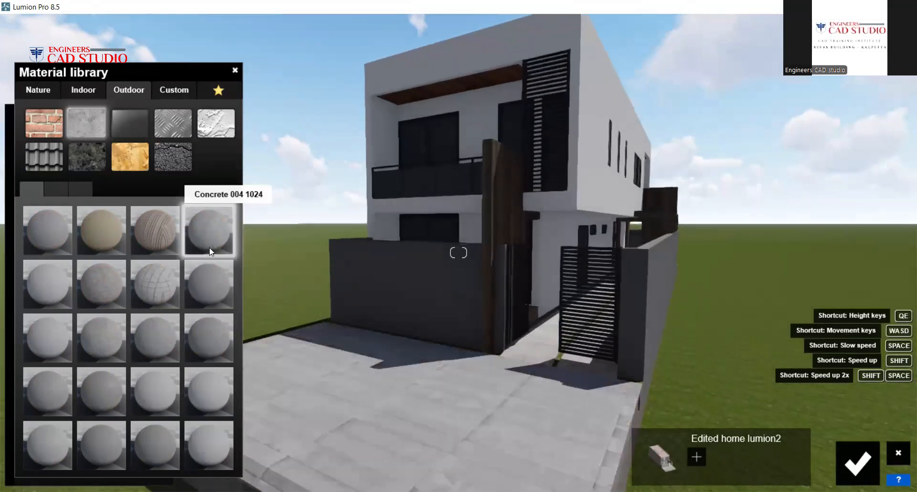
# Try Concrete 007, 001 and 014 on the driveway and go back to Concrete 004 1024.
pyautogui.click(163, 294)
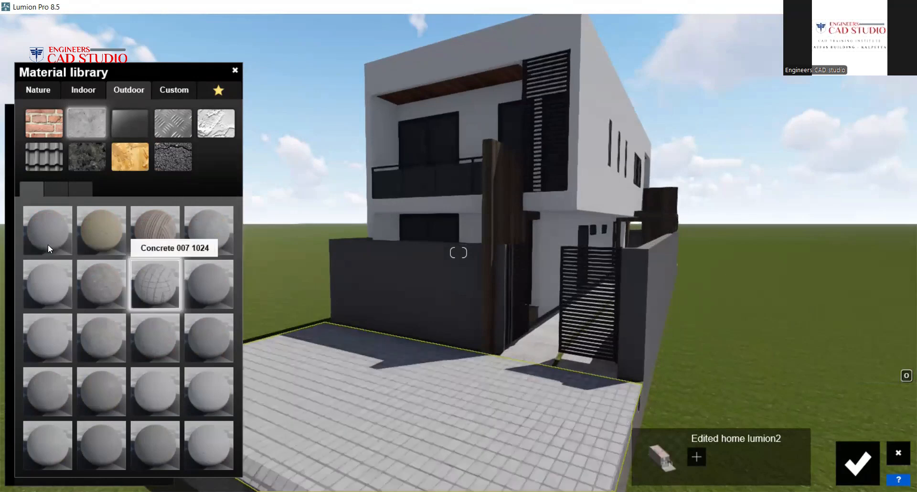
pyautogui.click(47, 245)
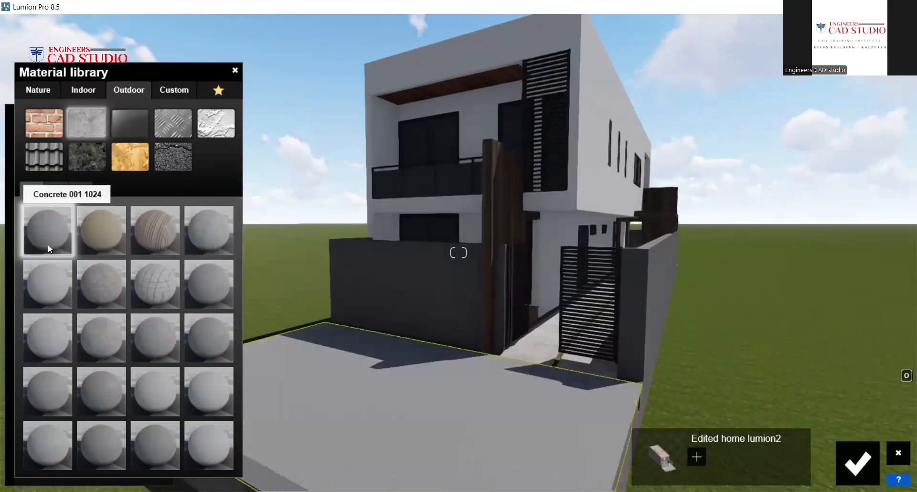
pyautogui.click(193, 352)
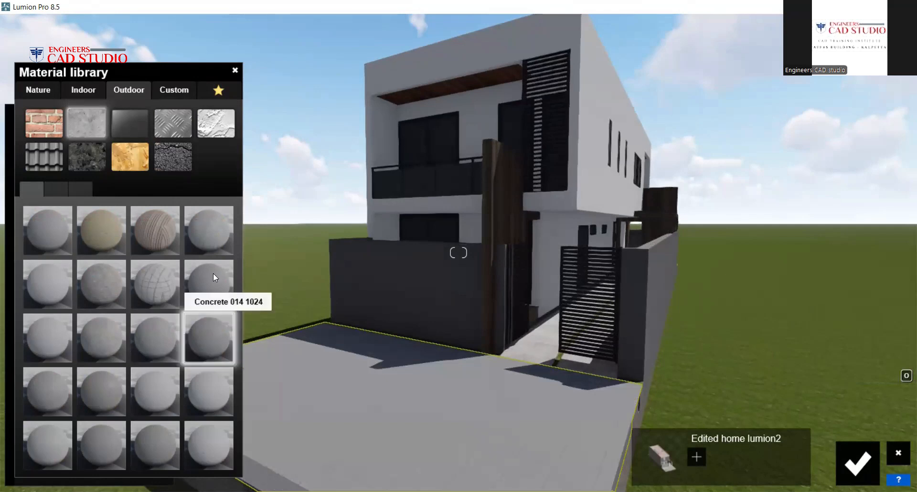
pyautogui.click(209, 245)
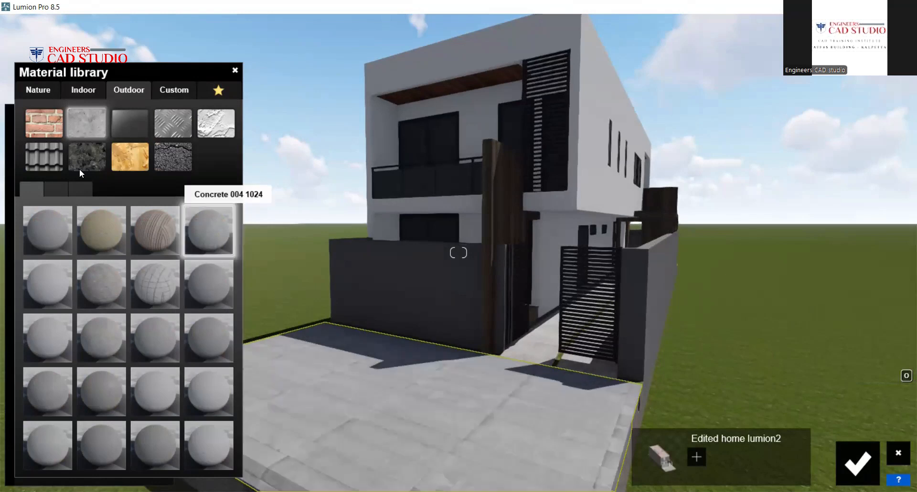
# Apply the darker Concrete 027 1024 from the second set of concretes to the driveway.
pyautogui.click(57, 189)
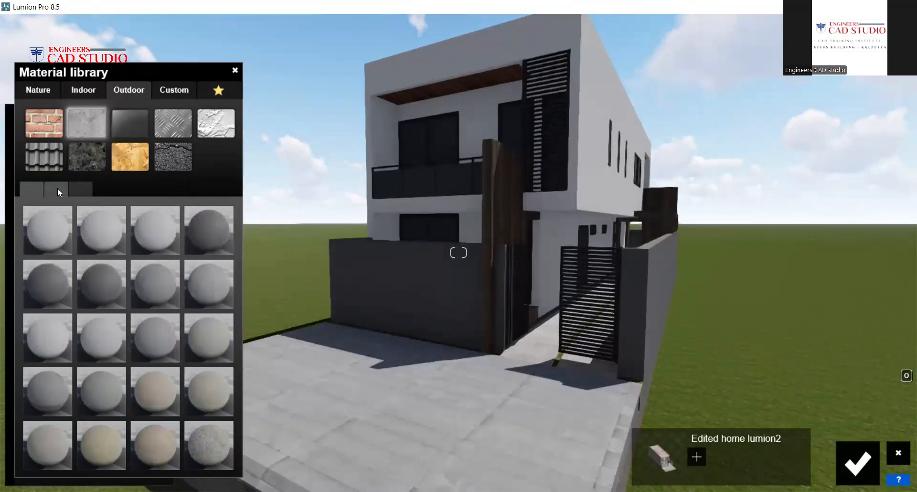
pyautogui.click(70, 291)
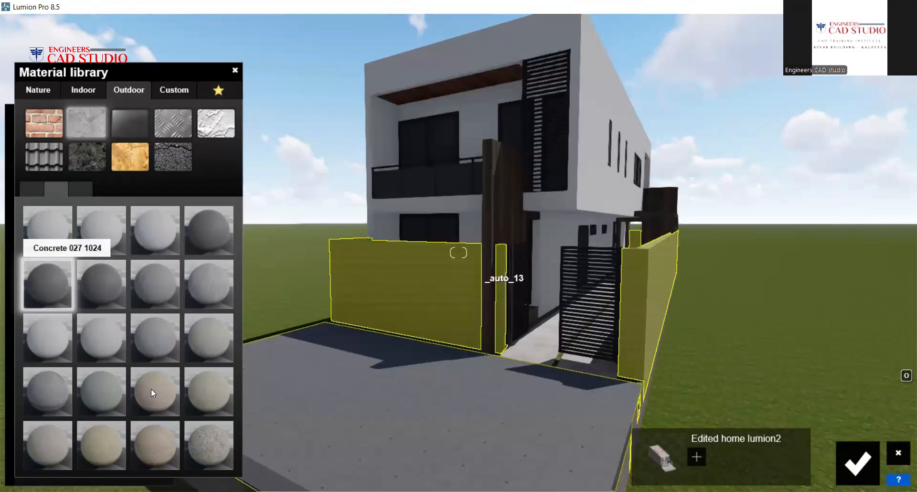
# Try a green colorization on the driveway's concrete material and return its colour to white.
pyautogui.click(235, 71)
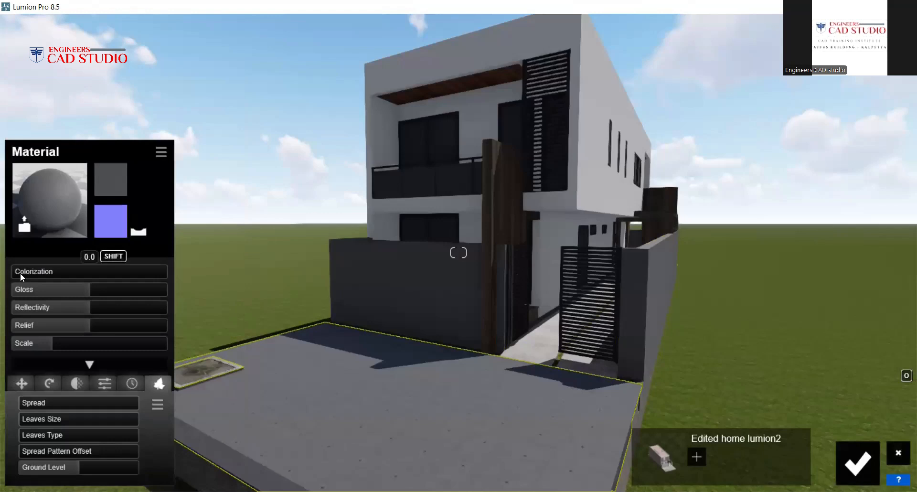
pyautogui.click(20, 273)
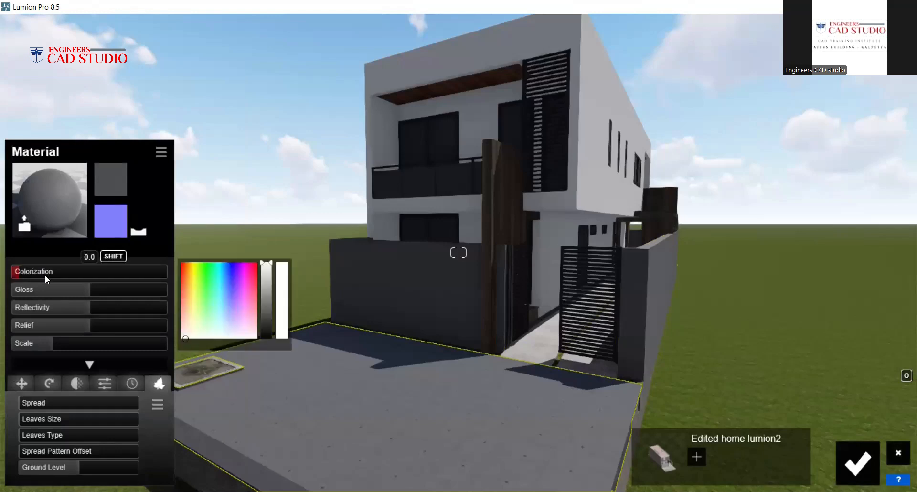
pyautogui.click(58, 274)
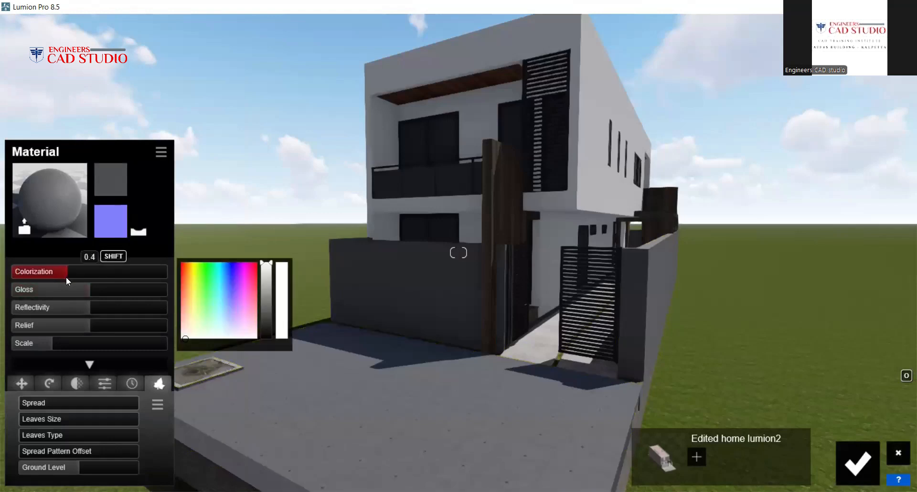
pyautogui.moveTo(77, 313); pyautogui.dragTo(57, 313)
pyautogui.click(201, 294)
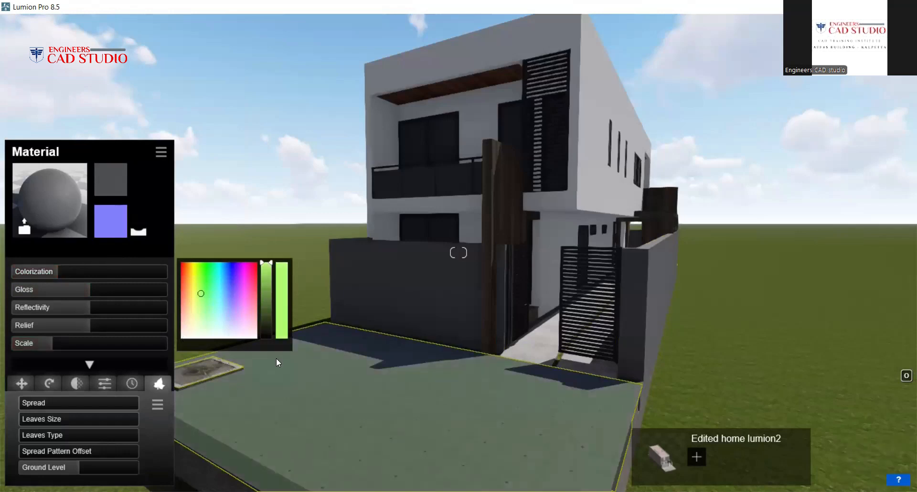
pyautogui.click(276, 359)
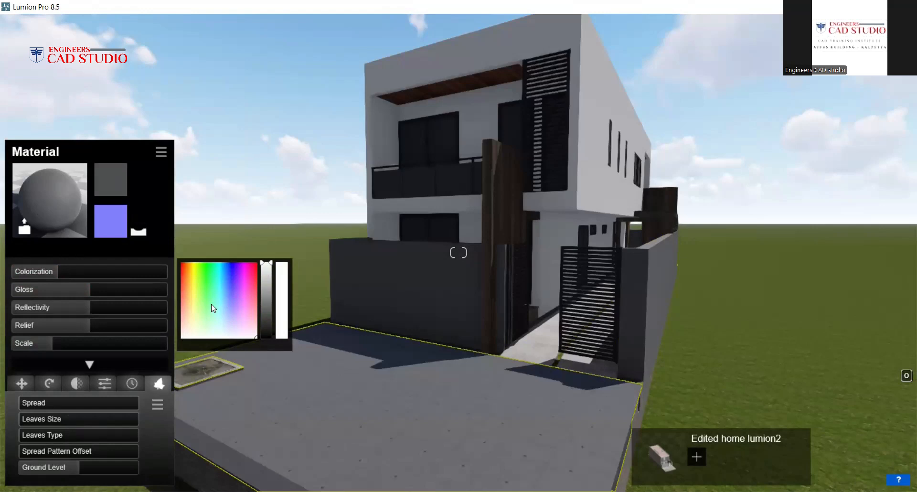
# Look at the material library, color map and normal map choosers for the driveway material without replacing anything.
pyautogui.click(29, 229)
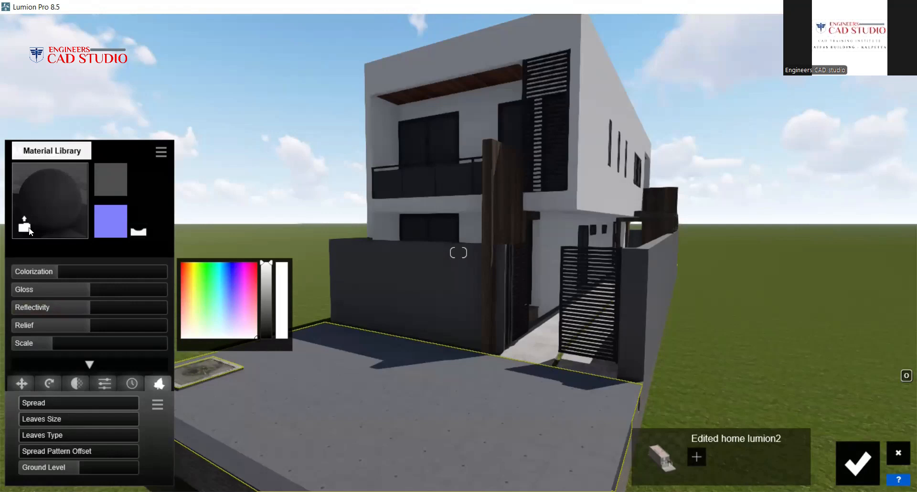
pyautogui.click(30, 230)
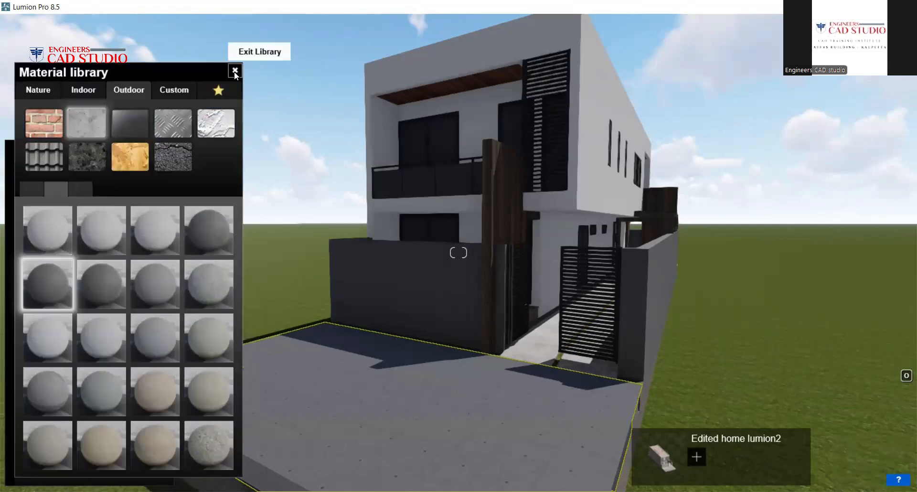
pyautogui.click(234, 70)
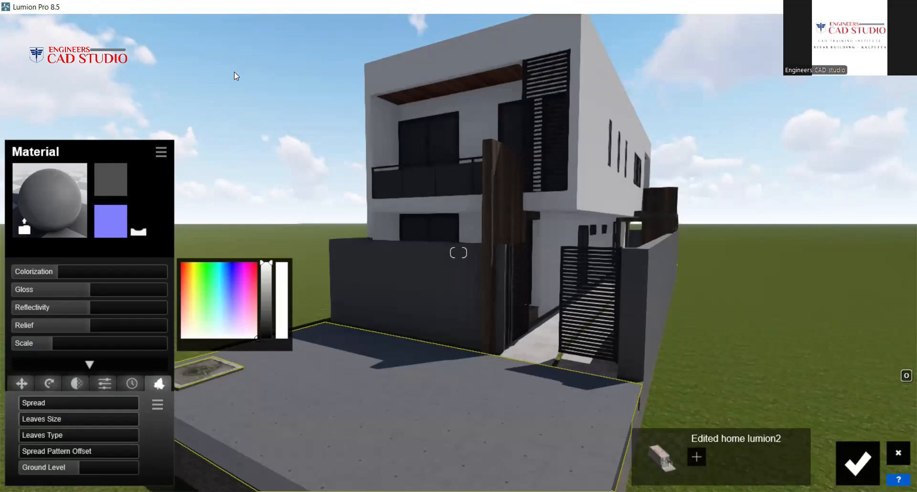
pyautogui.click(117, 181)
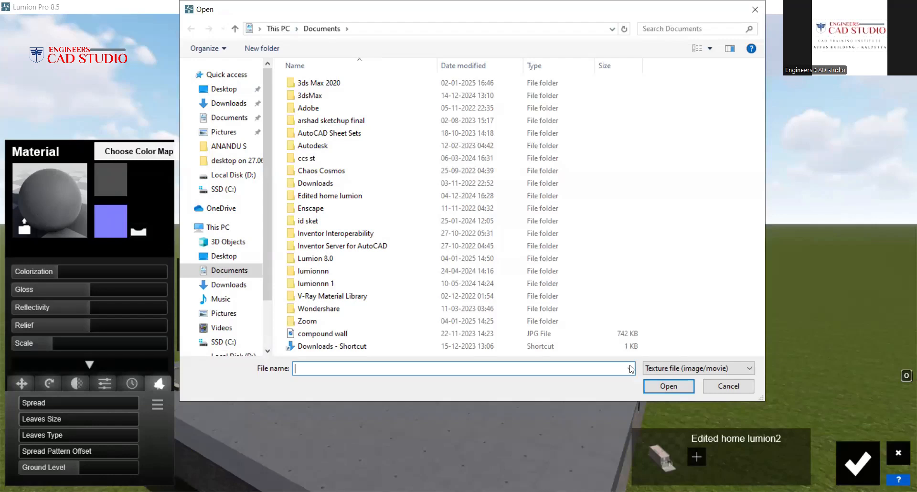
pyautogui.click(752, 11)
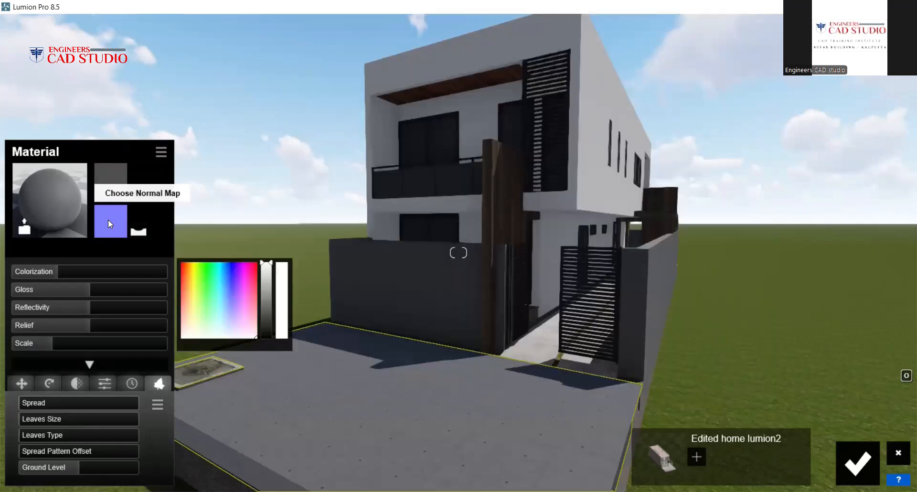
pyautogui.click(108, 219)
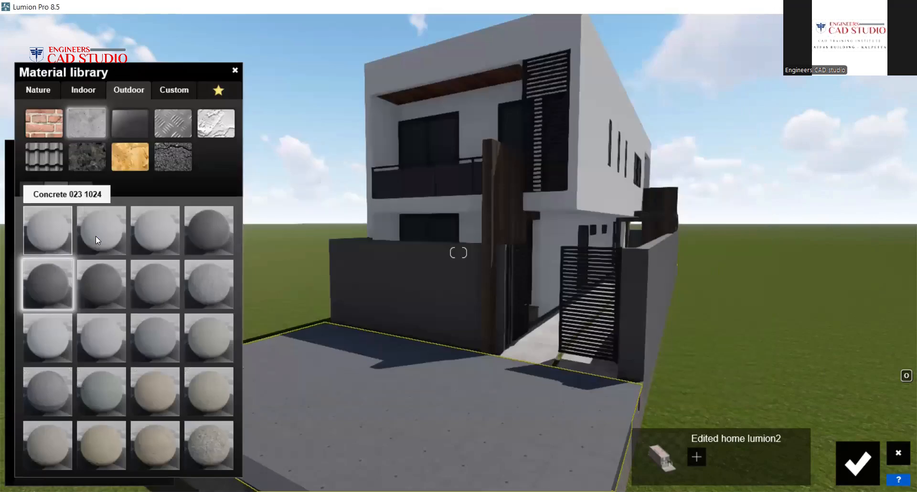
# Compare other outdoor concretes on the driveway, apply the jointed Concrete 032 1024 and set its scale to 1.2.
pyautogui.click(150, 238)
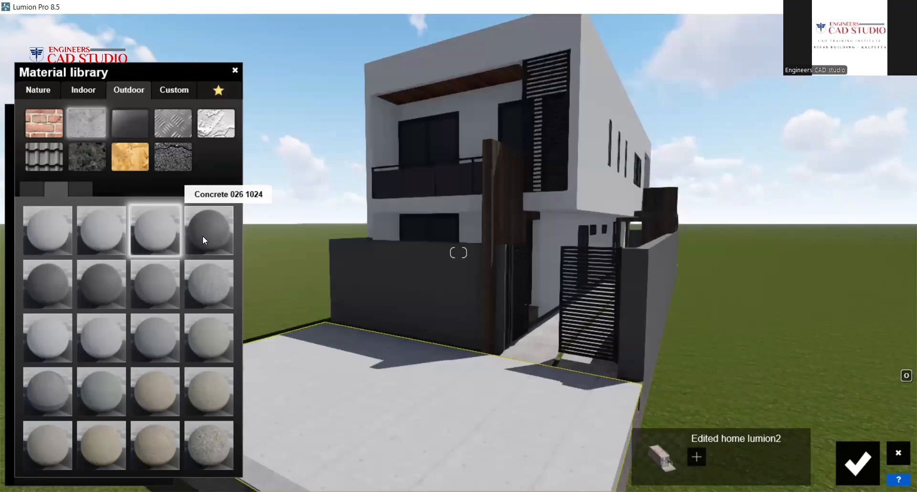
pyautogui.click(203, 236)
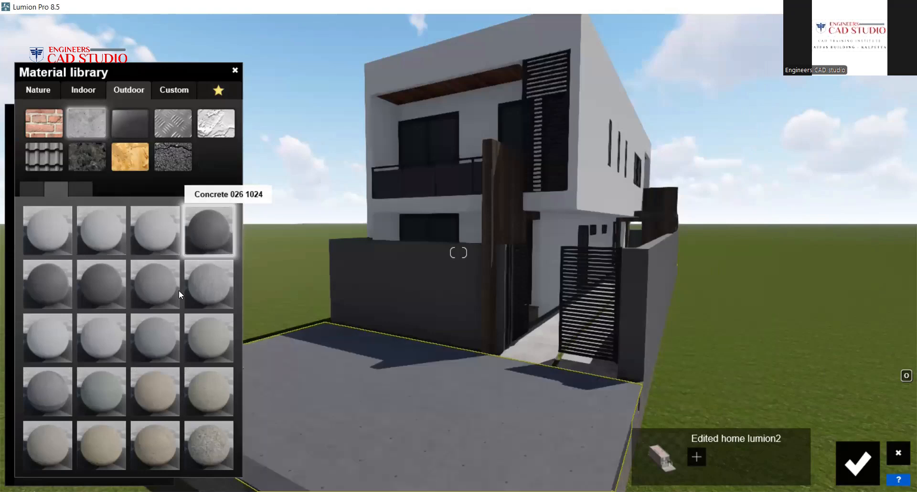
pyautogui.click(178, 290)
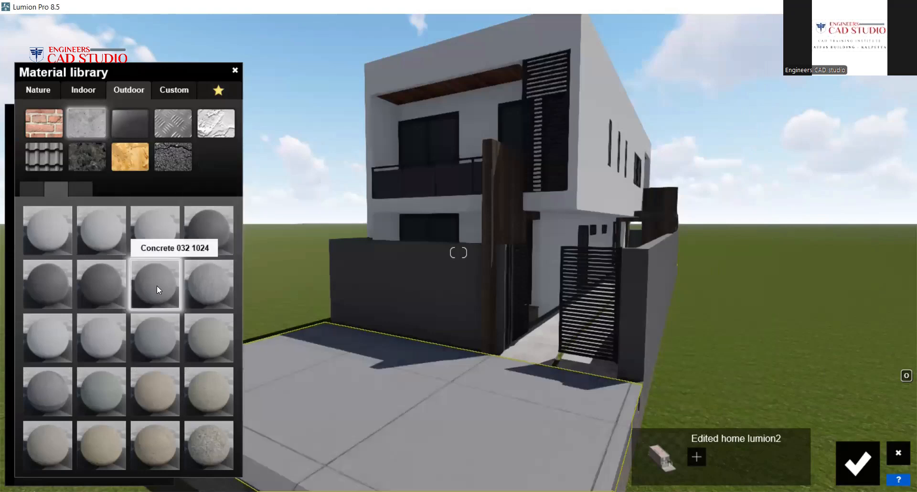
pyautogui.click(238, 68)
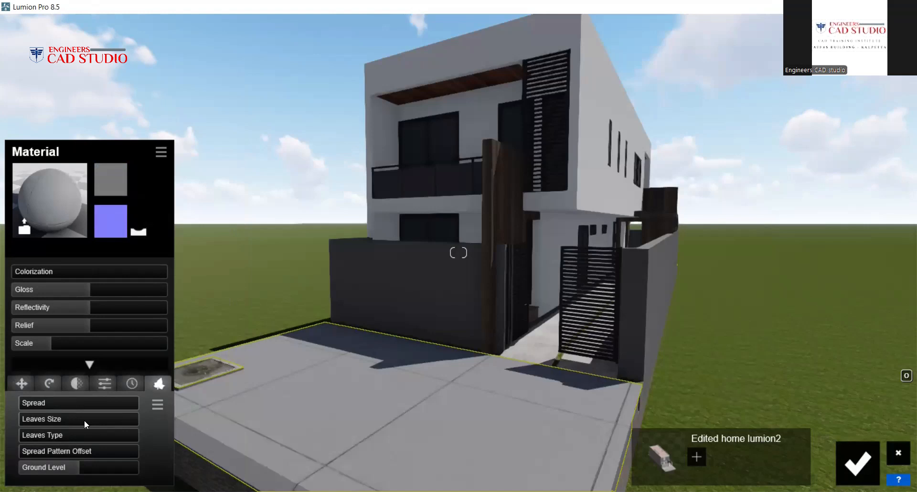
pyautogui.moveTo(51, 342); pyautogui.dragTo(47, 343)
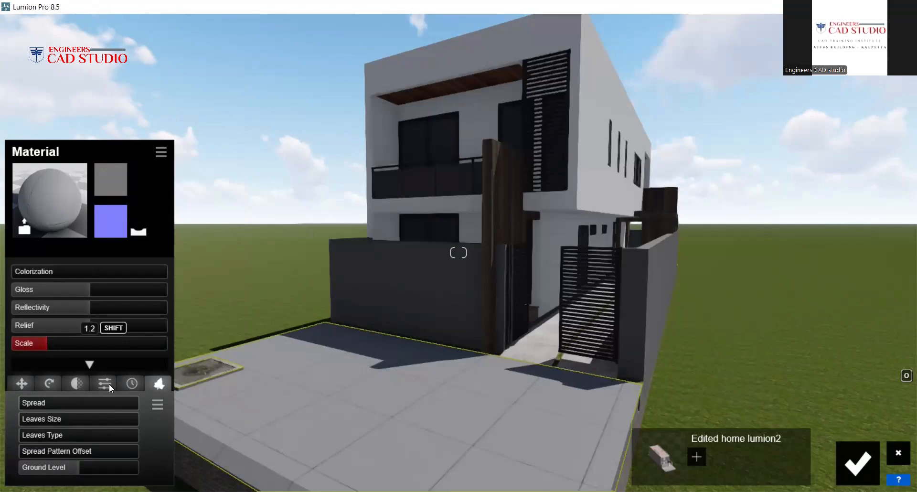
# Try weathering of about 0.9 on the driveway with the Stone type, followed by the rust-coloured type.
pyautogui.click(138, 384)
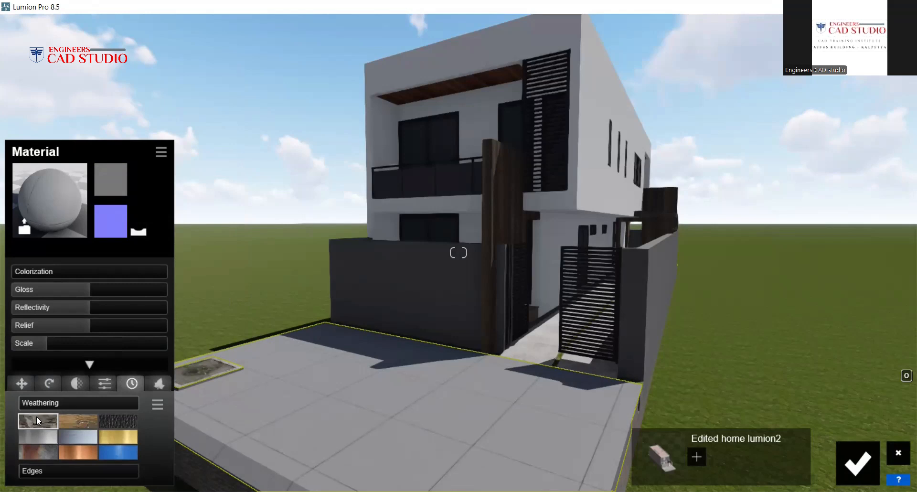
pyautogui.click(52, 444)
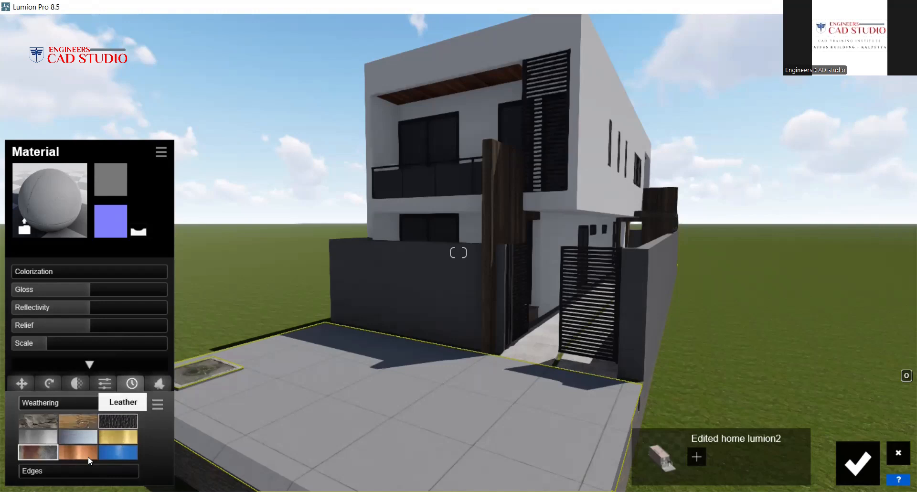
pyautogui.click(44, 433)
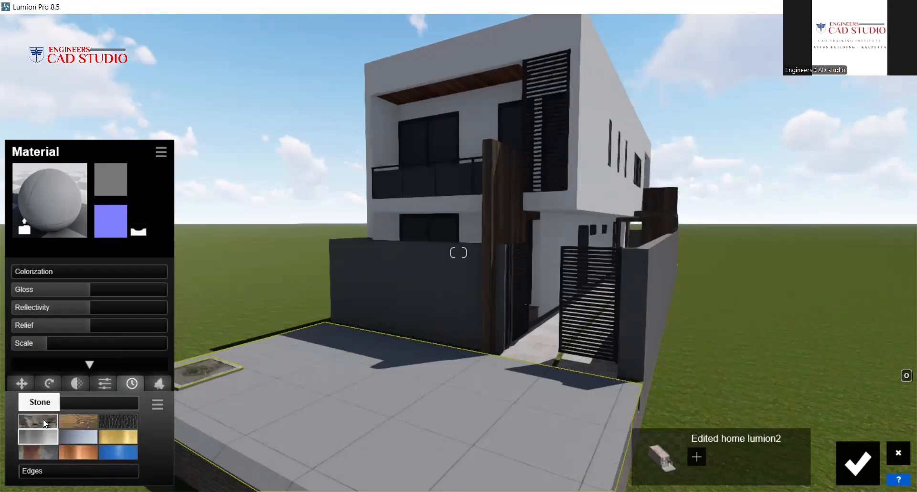
pyautogui.click(41, 417)
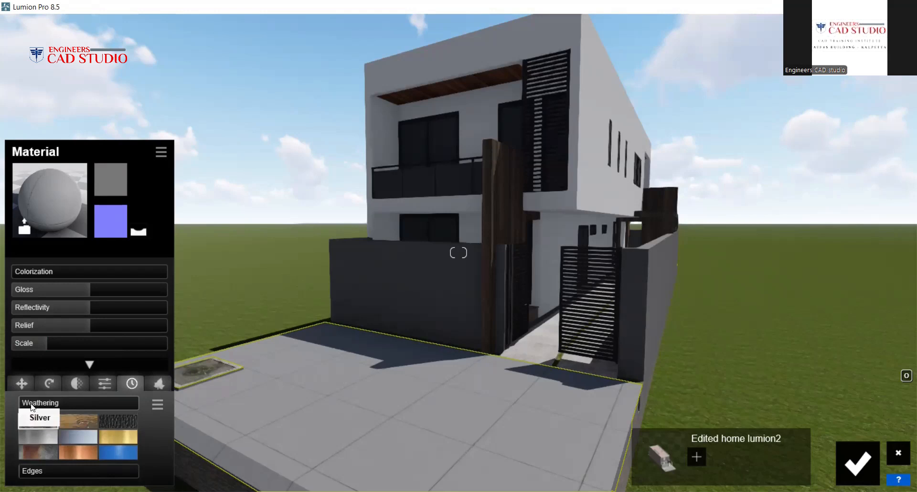
pyautogui.moveTo(23, 403); pyautogui.dragTo(20, 405)
pyautogui.moveTo(37, 403); pyautogui.dragTo(129, 402)
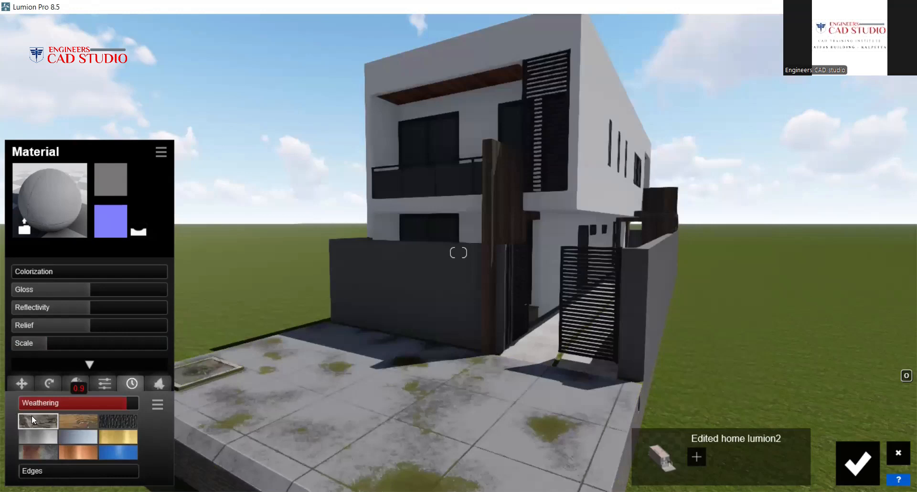
pyautogui.click(43, 446)
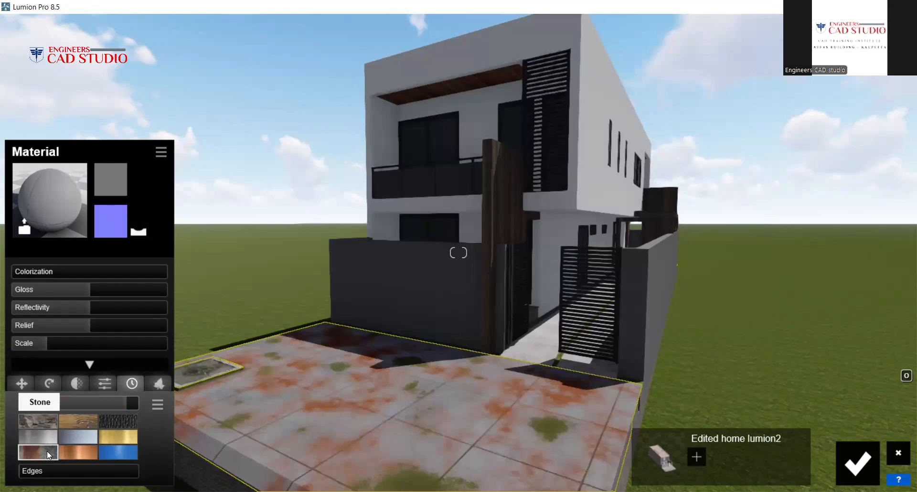
# Enter an exact gloss value of 1 for the driveway material.
pyautogui.moveTo(100, 287)
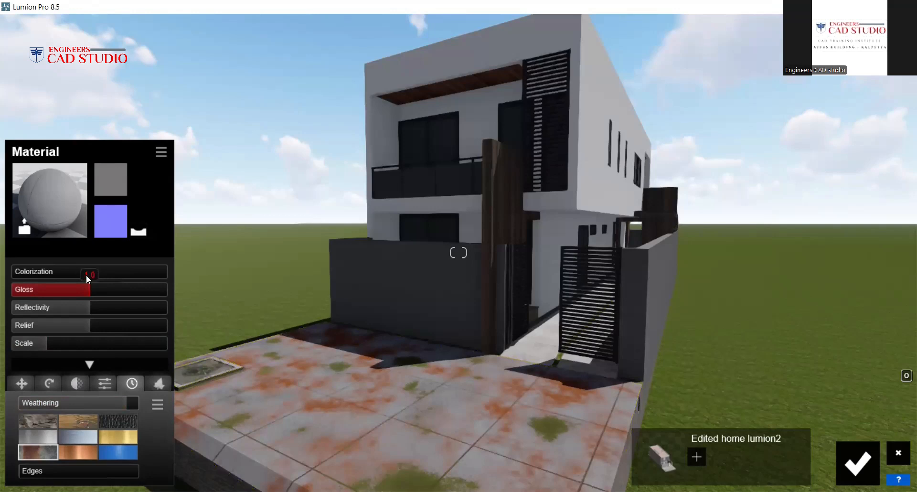
pyautogui.click(86, 275)
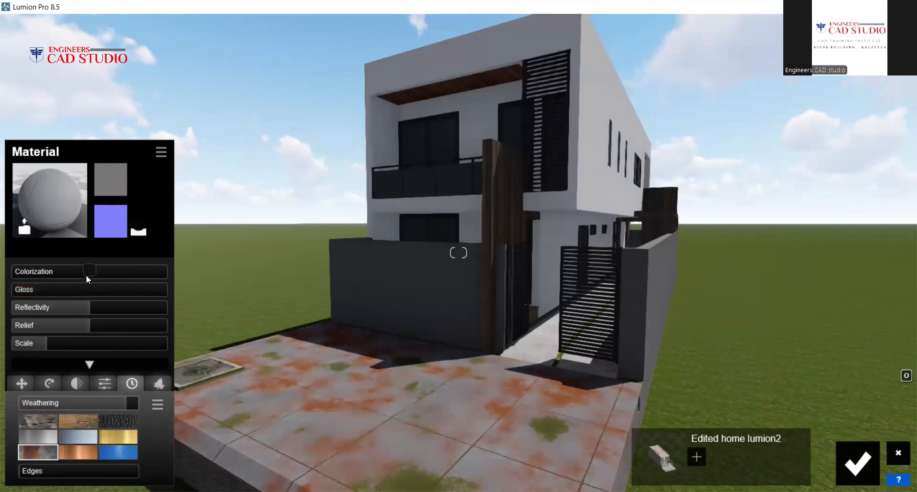
pyautogui.write('1')
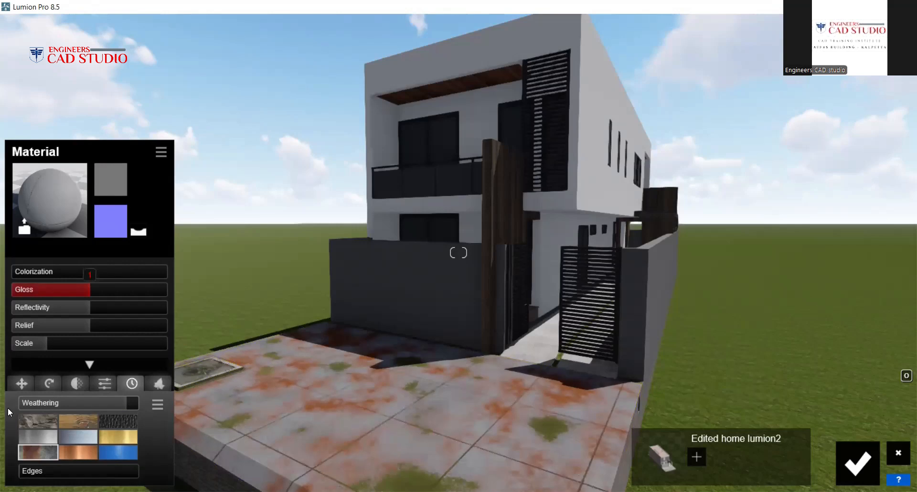
# Remove the weathering from the driveway and save the material changes.
pyautogui.moveTo(121, 402); pyautogui.dragTo(21, 403)
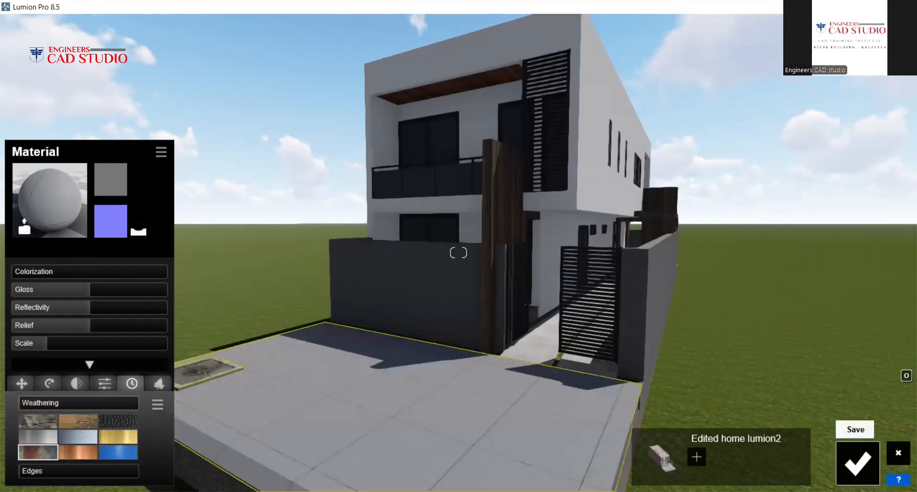
pyautogui.click(857, 463)
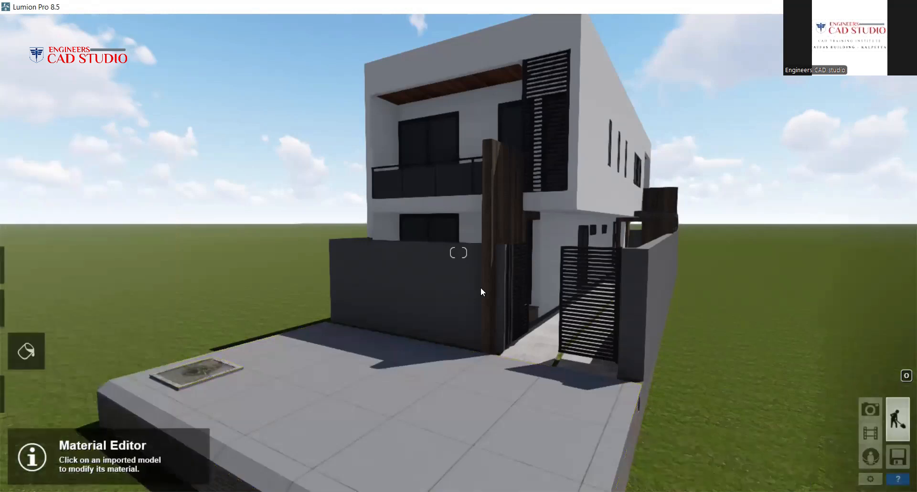
# Try the custom glass on the window and balcony panes, replace it with a dark-tinted indoor pureglass material and save.
pyautogui.click(430, 173)
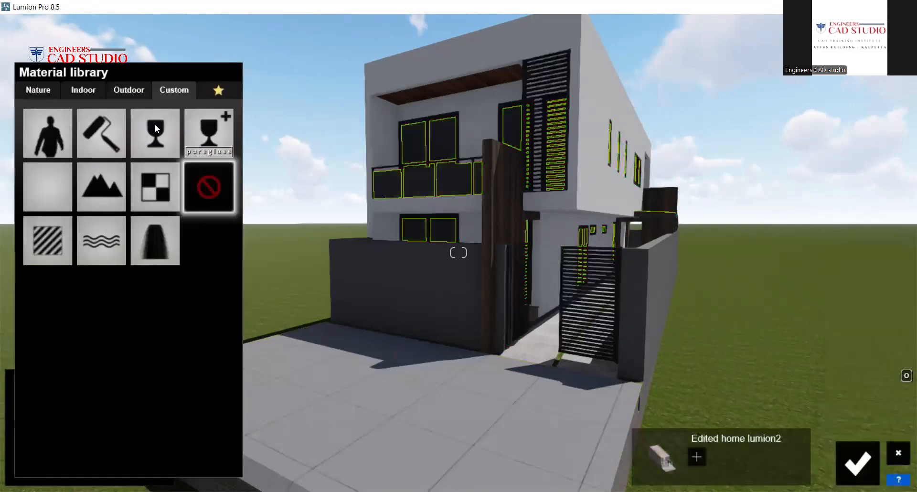
pyautogui.click(136, 127)
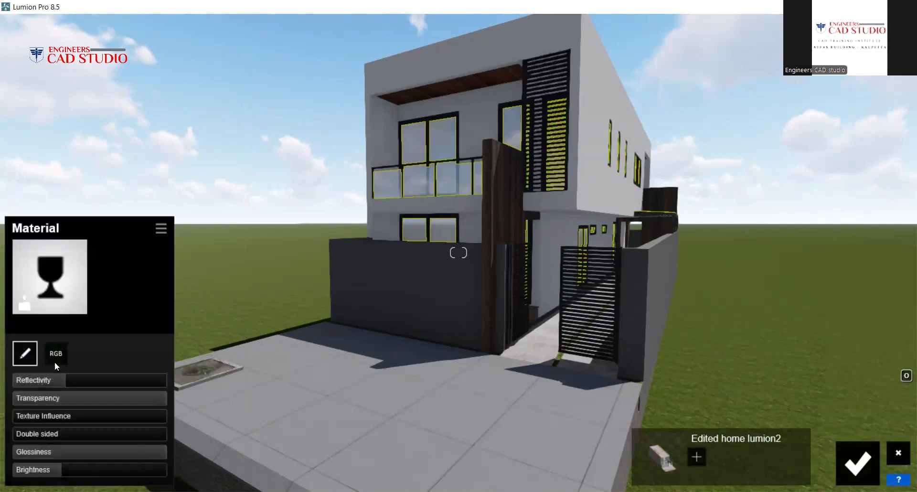
pyautogui.click(23, 305)
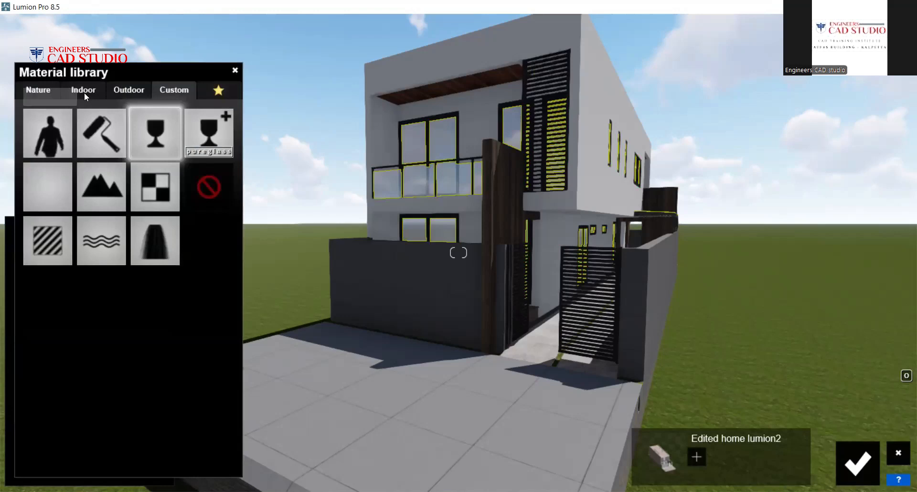
pyautogui.click(84, 93)
pyautogui.moveTo(74, 128)
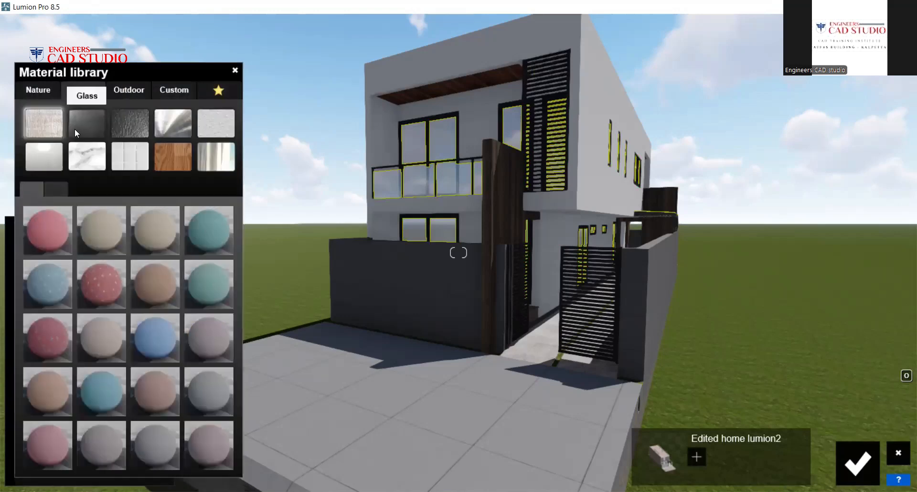
pyautogui.click(74, 128)
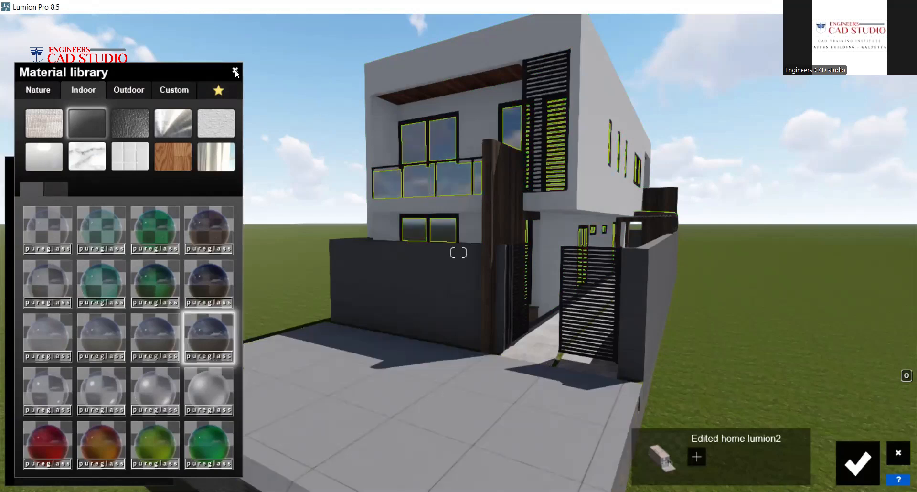
pyautogui.click(6, 339)
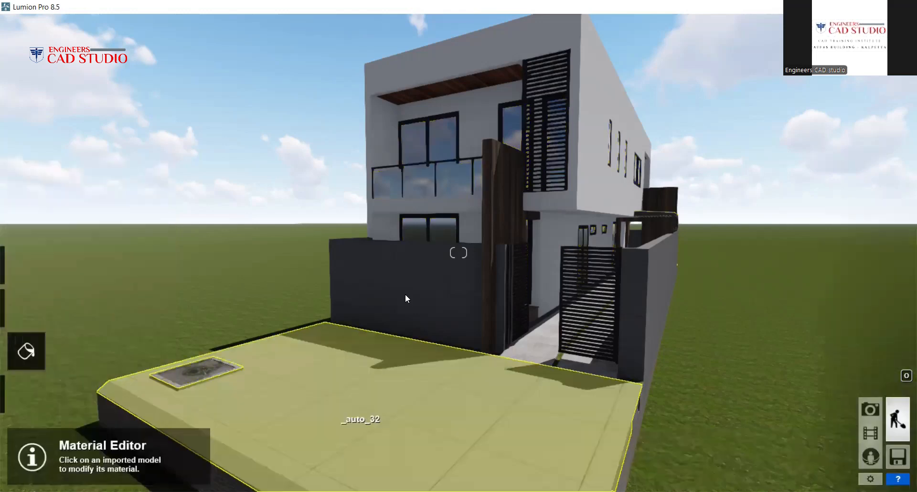
# Apply the reddish-brown Indoor wood material to the tall front pillar, open its colour map file selection without choosing a file, and save.
pyautogui.click(406, 295)
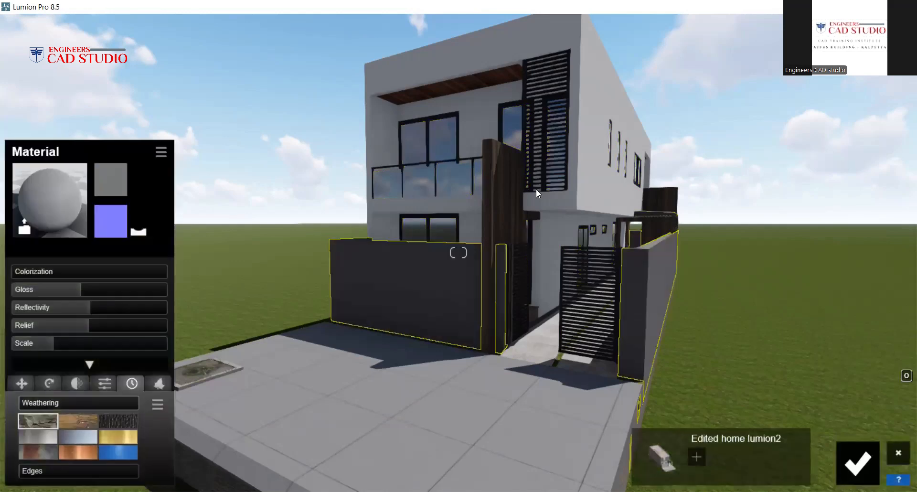
pyautogui.click(492, 210)
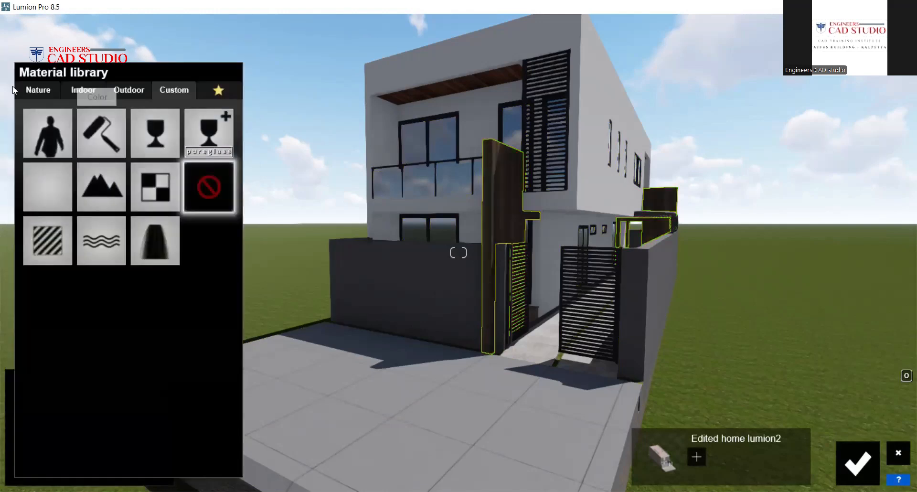
pyautogui.click(83, 90)
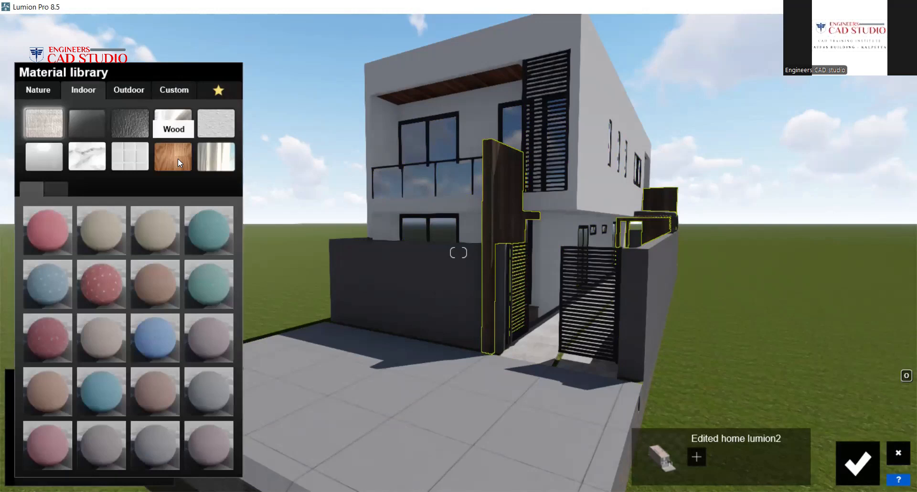
pyautogui.click(178, 159)
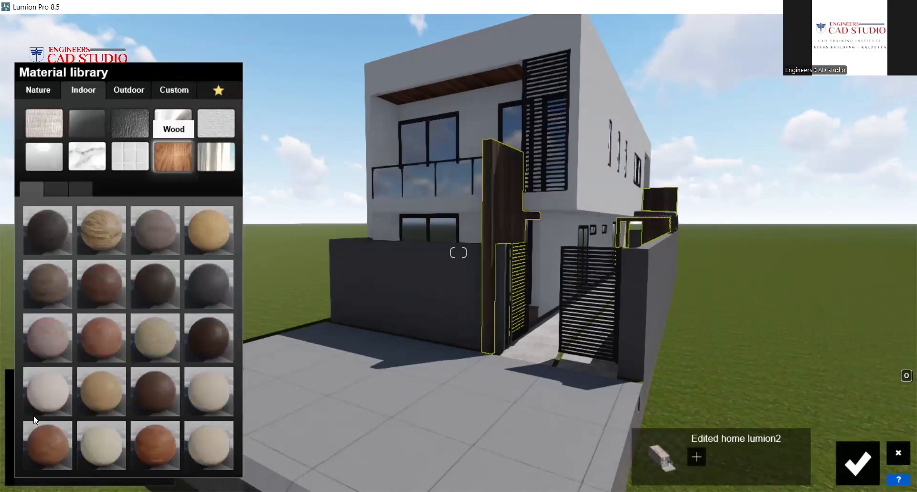
pyautogui.click(45, 447)
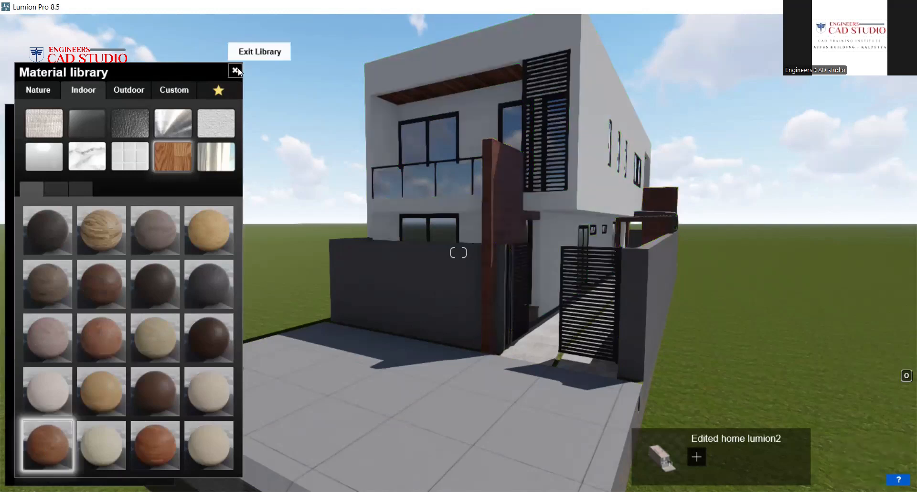
pyautogui.click(237, 69)
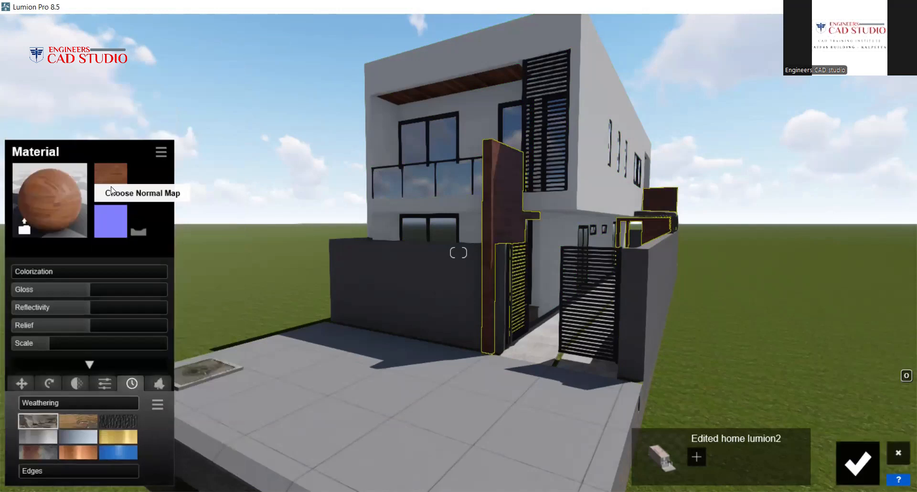
pyautogui.click(113, 189)
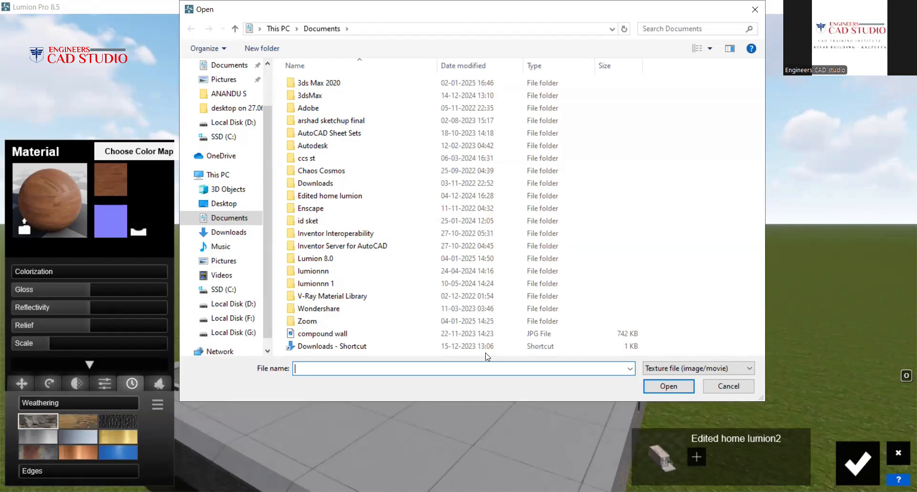
pyautogui.press('Escape')
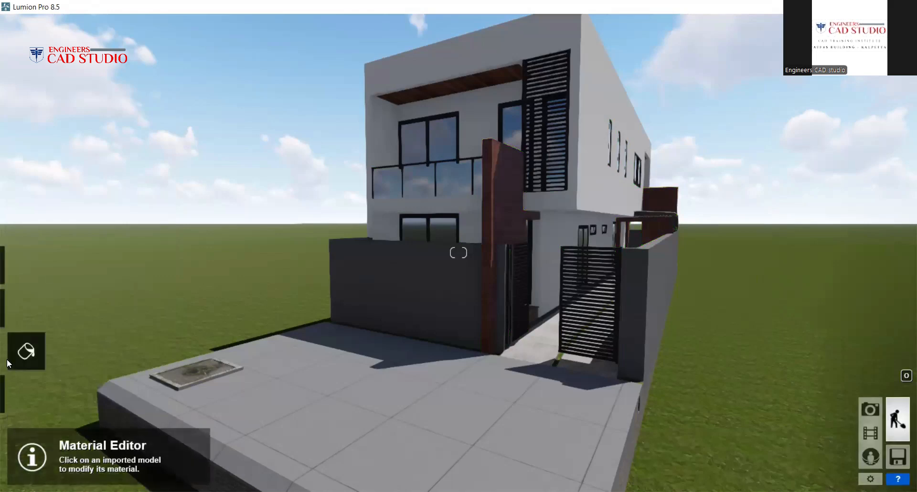
# Apply the plain dark-silver Indoor metal material to the black window frames, balcony railing and gate.
pyautogui.moveTo(9, 356)
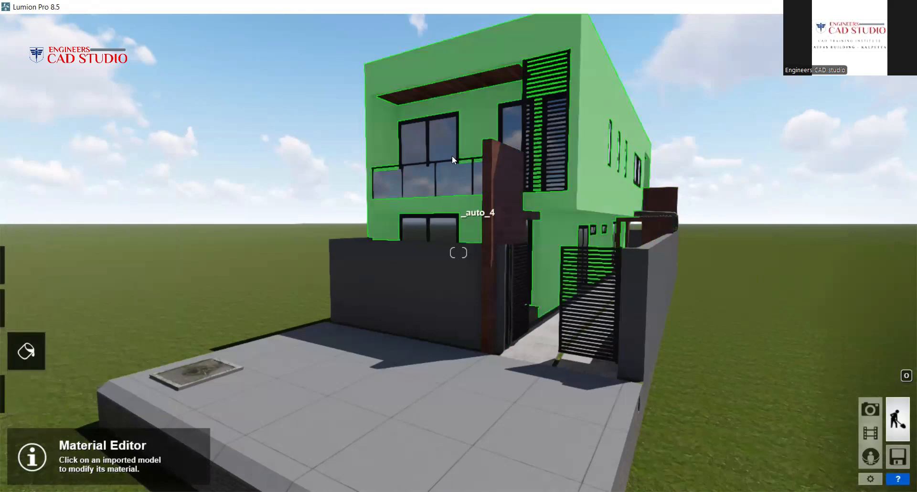
pyautogui.press('w')
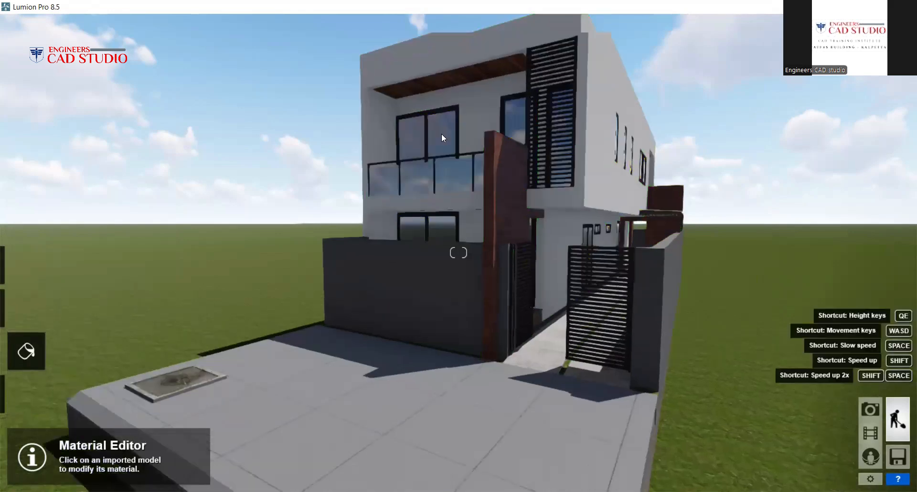
pyautogui.press('w')
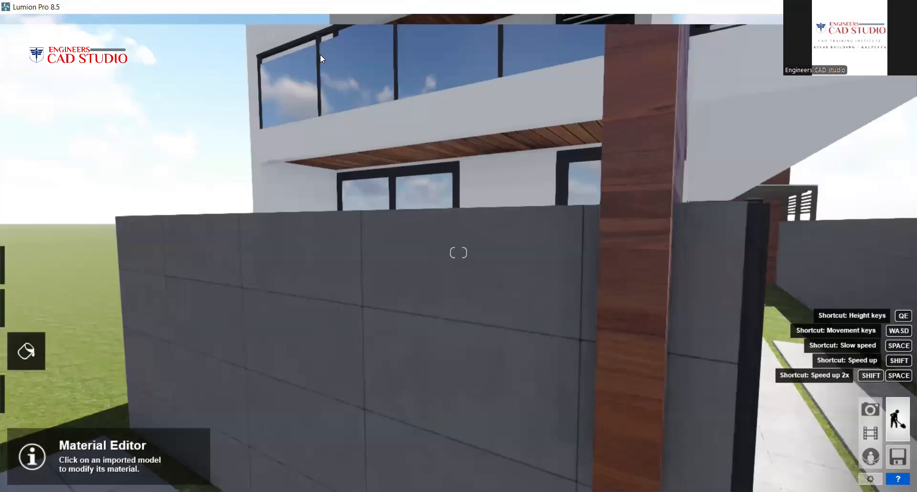
pyautogui.press('w')
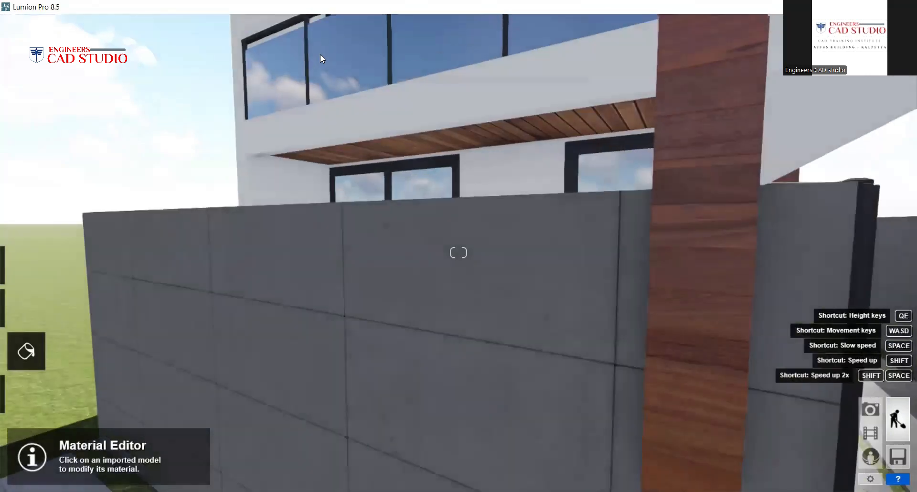
pyautogui.press('s')
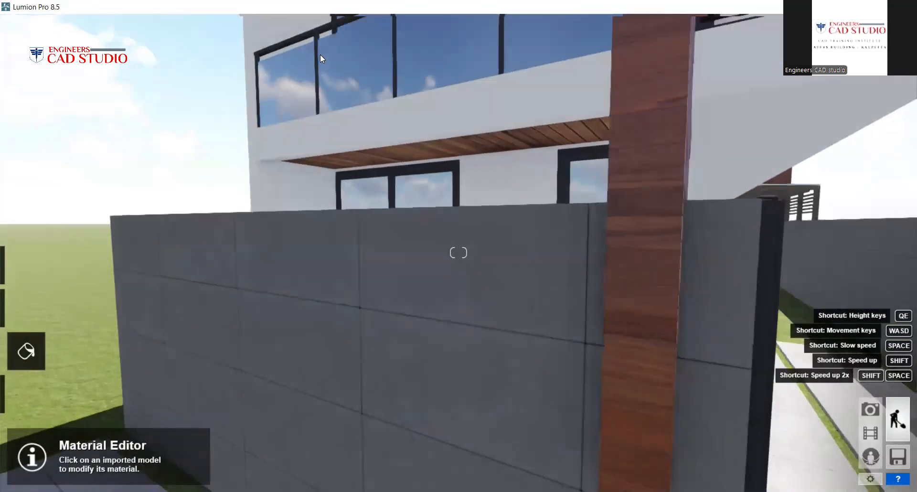
pyautogui.press('o')
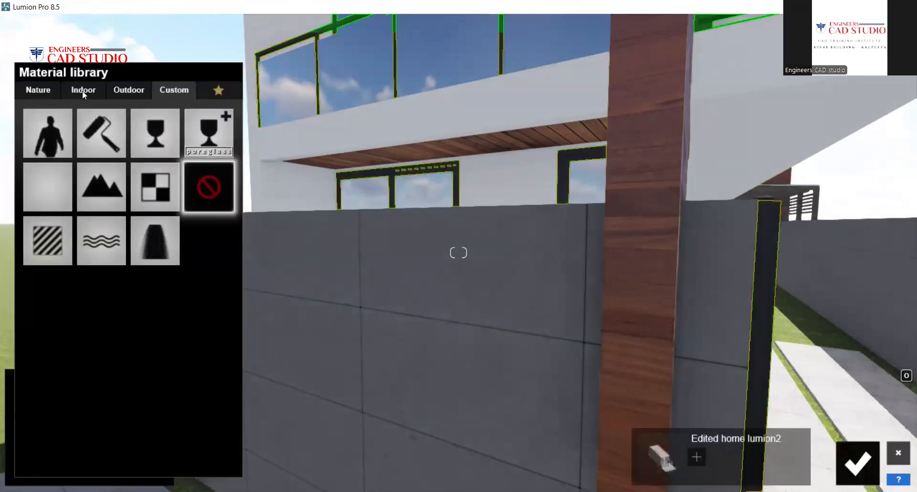
pyautogui.click(83, 91)
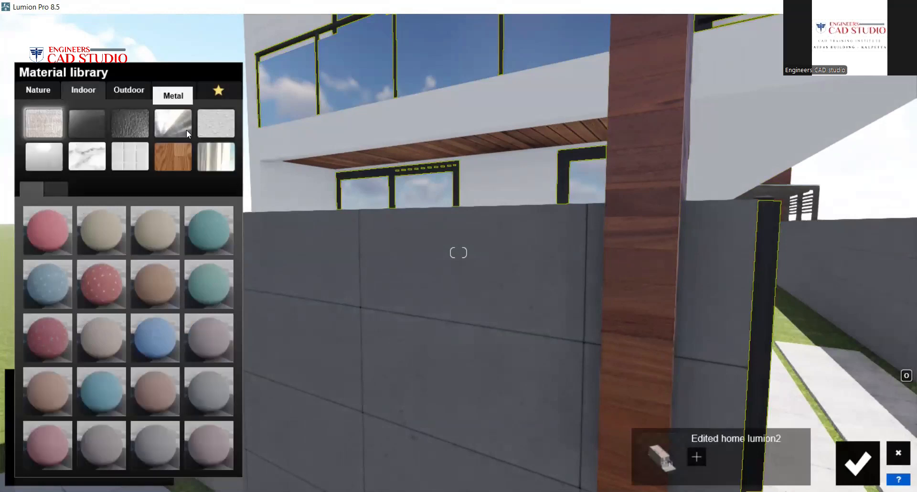
pyautogui.click(187, 130)
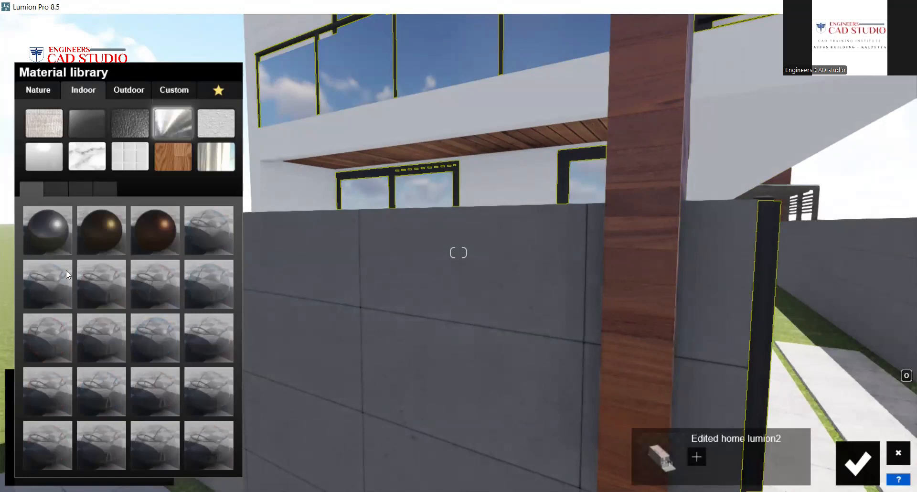
pyautogui.click(47, 222)
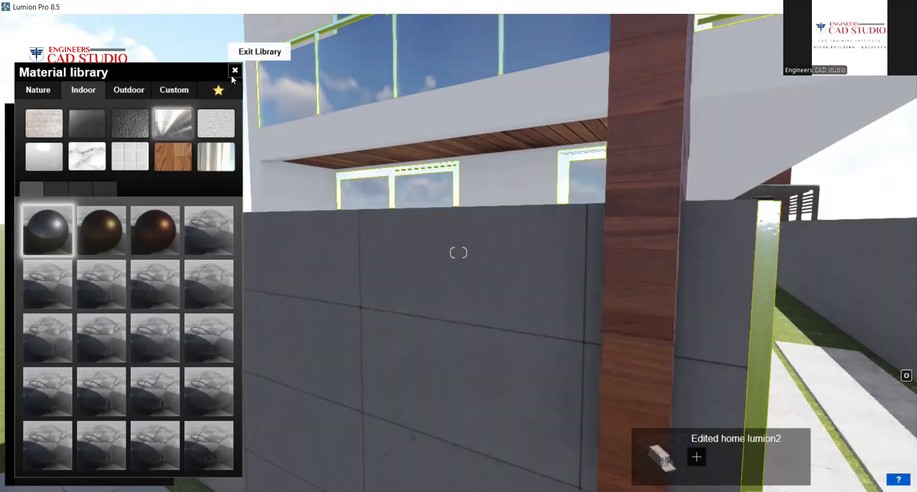
pyautogui.click(233, 74)
# Set the metal frame material's gloss to about 0.8, lower its reflectivity and save the changes.
pyautogui.moveTo(64, 311); pyautogui.dragTo(54, 312)
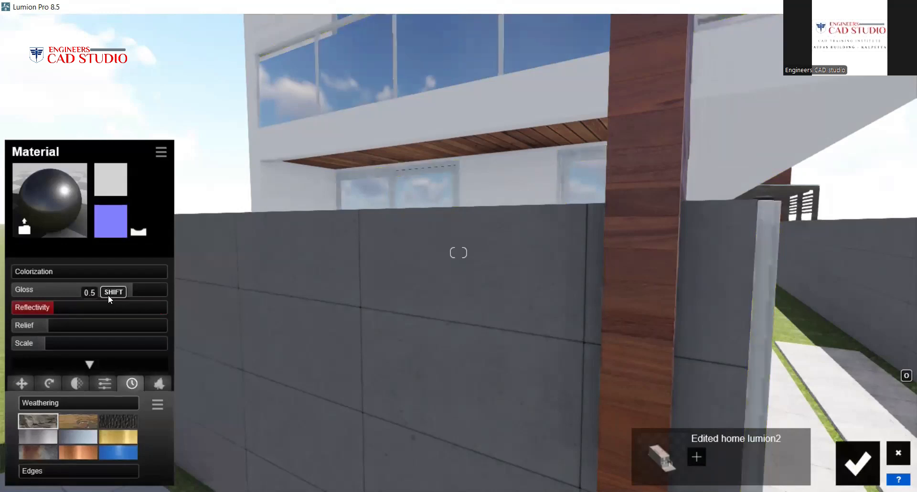
pyautogui.click(73, 297)
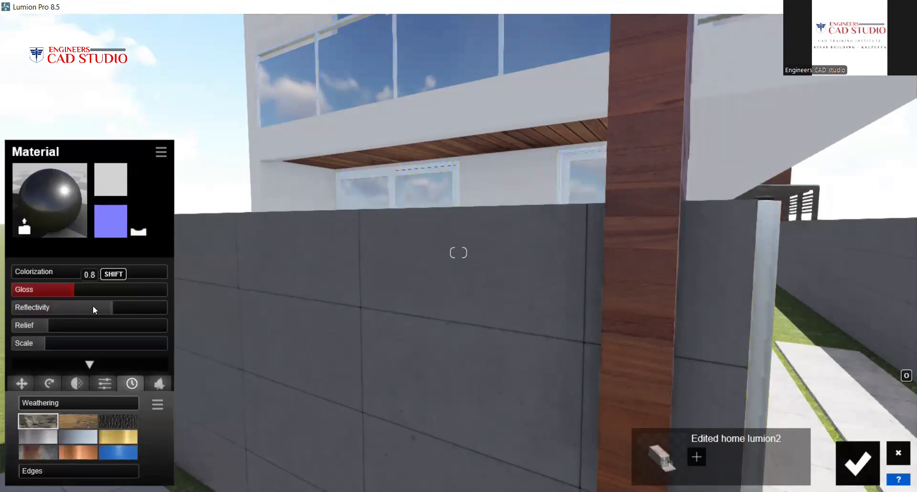
pyautogui.moveTo(110, 311); pyautogui.dragTo(66, 307)
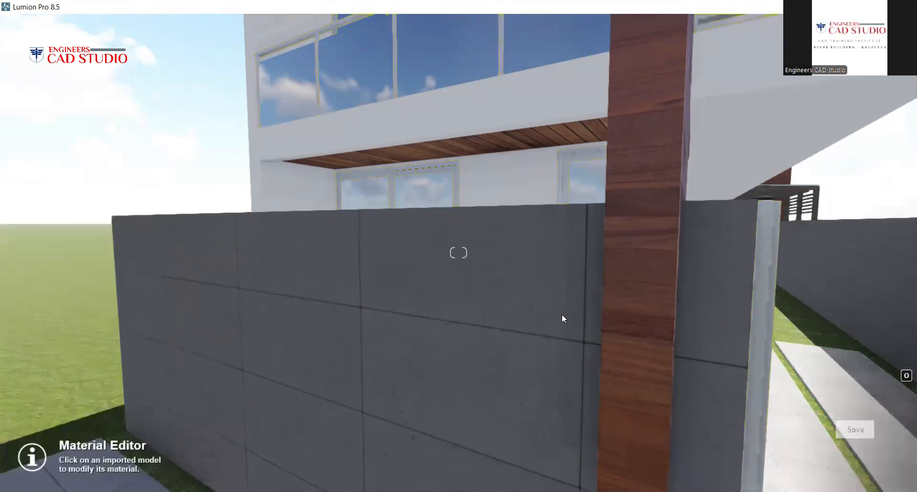
# Try an emissive value of about 17.5 on the front pillar's wood material, followed by about 13.1.
pyautogui.press('s')
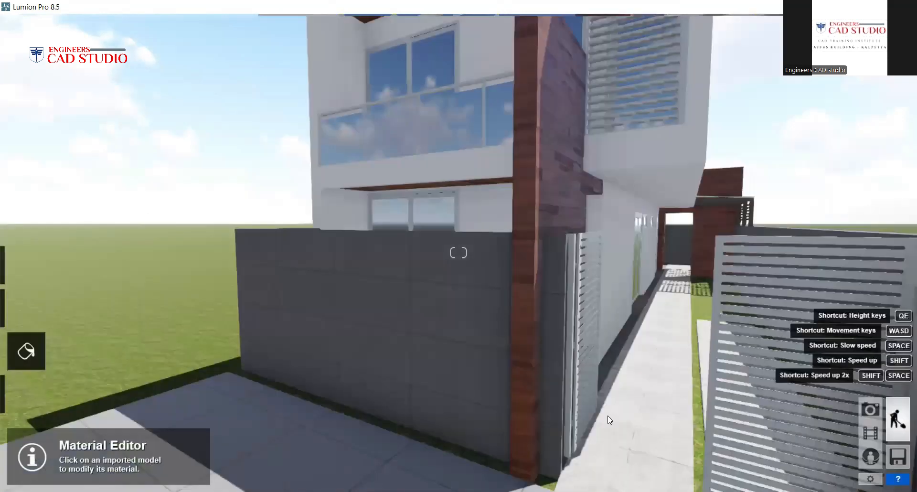
pyautogui.press('s')
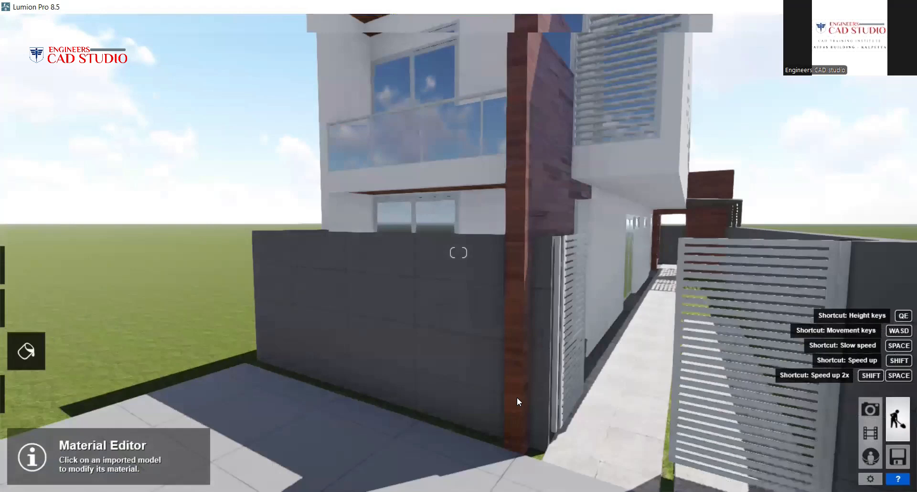
pyautogui.press('s')
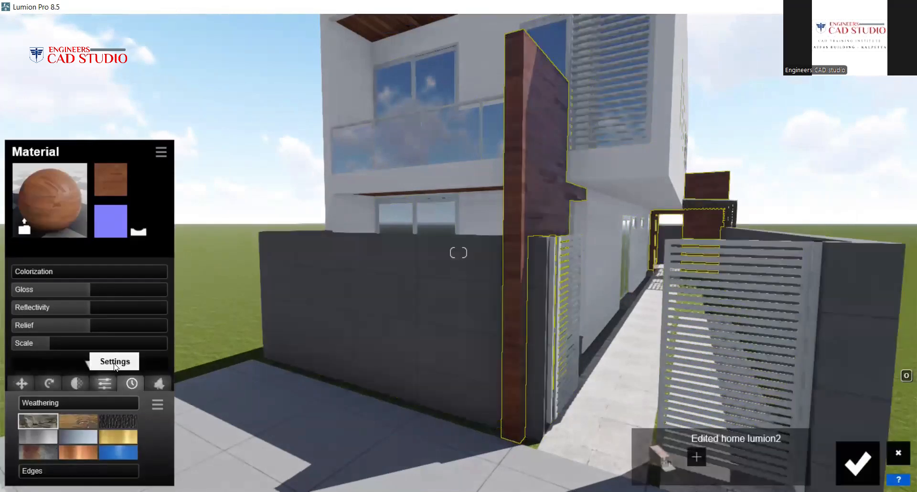
pyautogui.click(104, 383)
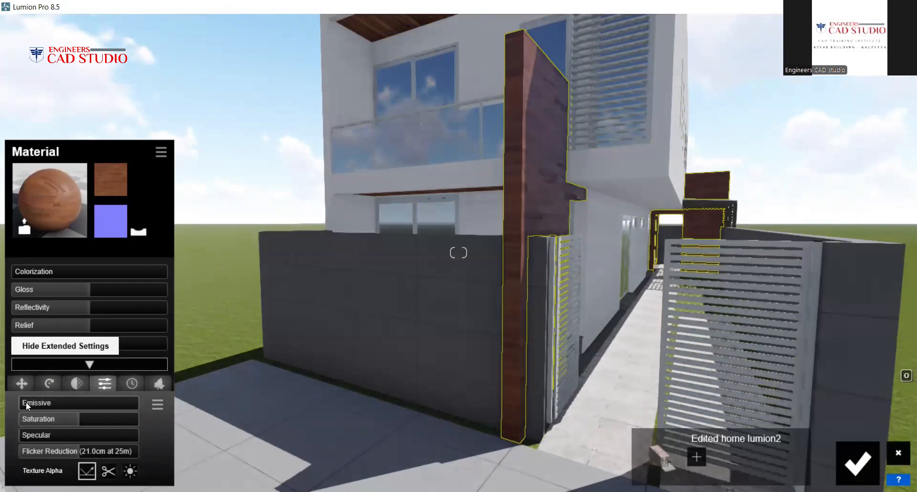
pyautogui.moveTo(26, 402); pyautogui.dragTo(26, 402)
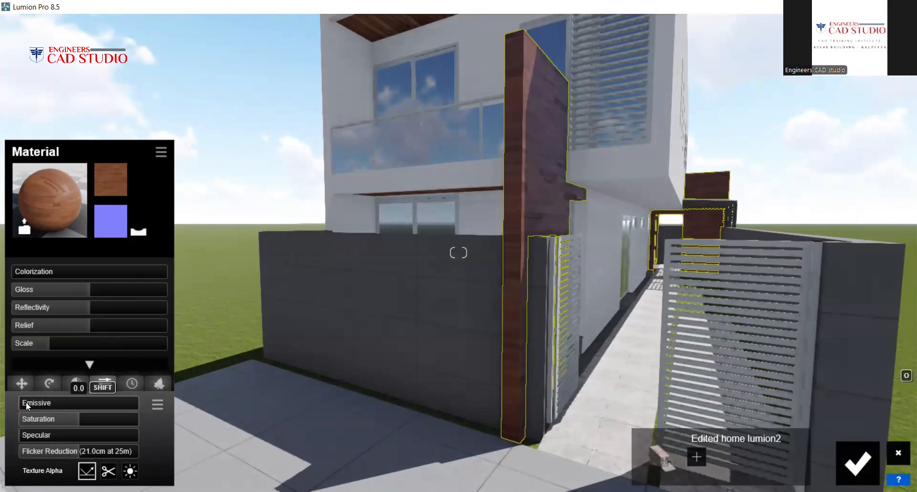
pyautogui.moveTo(25, 402); pyautogui.dragTo(73, 400)
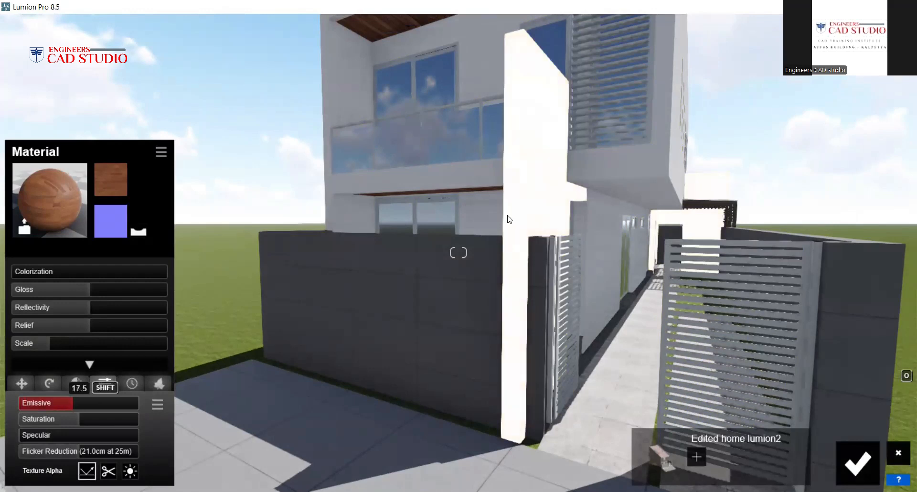
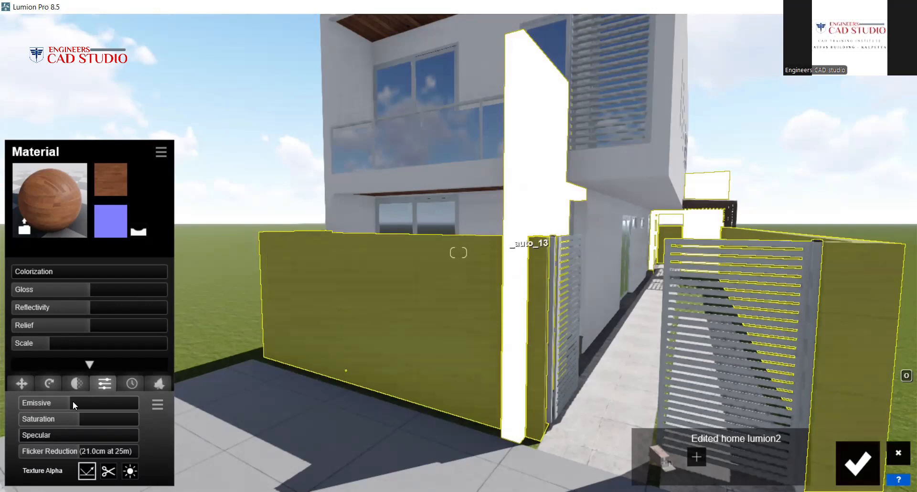
pyautogui.keyDown('shift'); pyautogui.moveTo(72, 400); pyautogui.dragTo(7, 305); pyautogui.keyUp('shift')
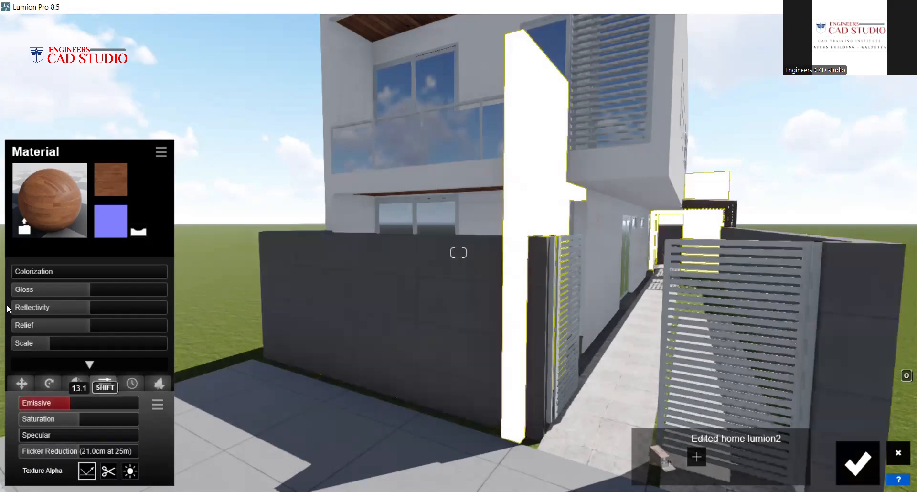
# Try a colorization of about 0.7 with a white tint on the glowing pillar material.
pyautogui.click(16, 272)
pyautogui.click(116, 271)
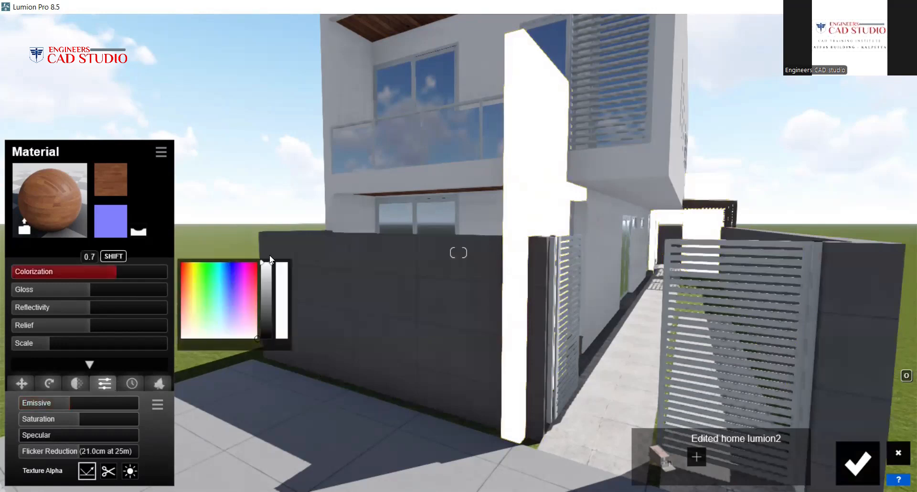
pyautogui.click(259, 274)
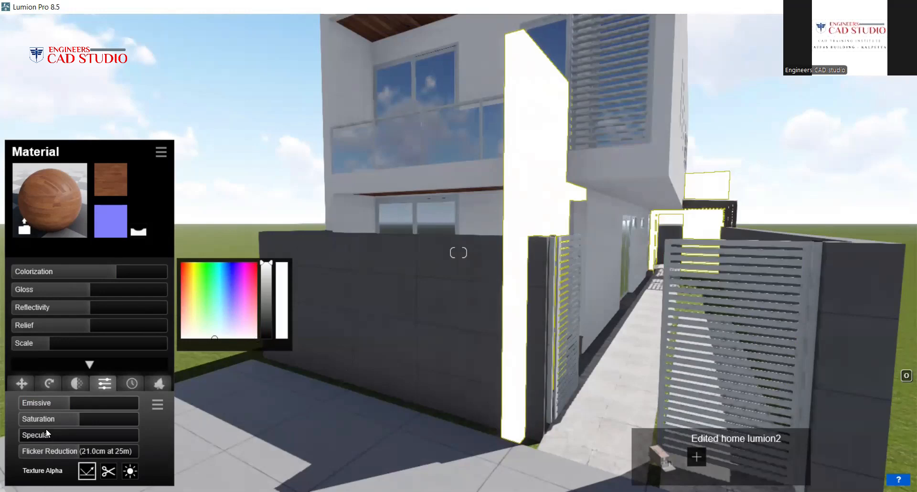
# Reset the pillar material's emissive and colorization values to 0 and save the material.
pyautogui.moveTo(35, 430)
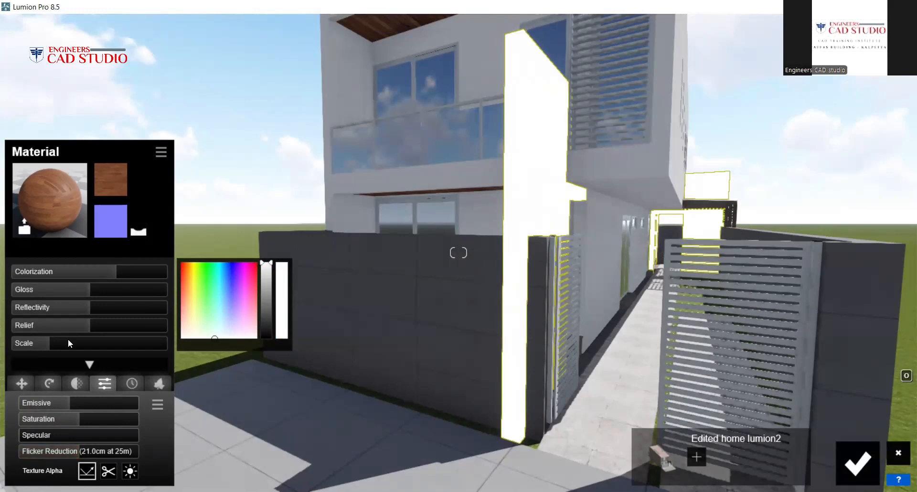
pyautogui.moveTo(68, 339)
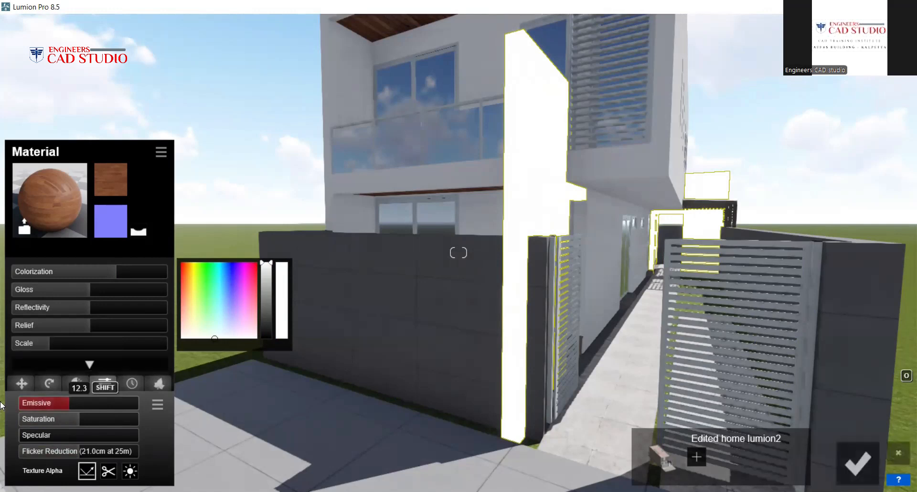
pyautogui.moveTo(69, 404); pyautogui.dragTo(1, 406)
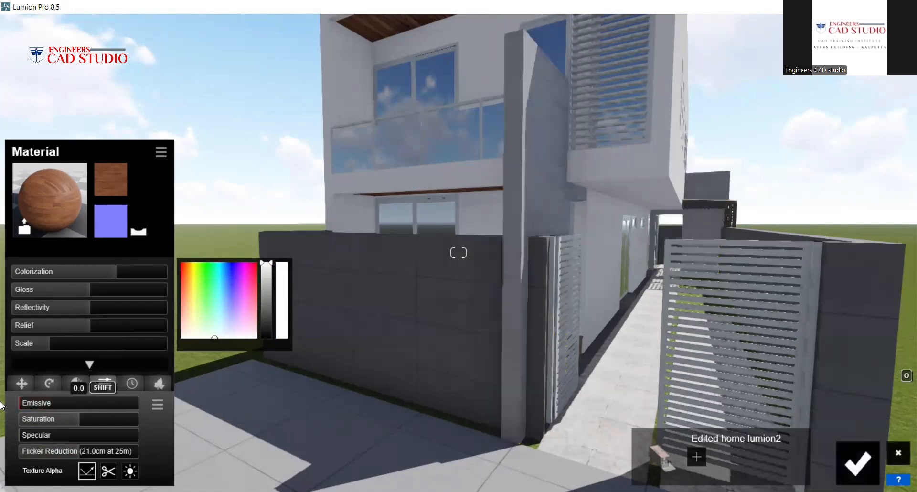
pyautogui.moveTo(115, 272); pyautogui.dragTo(1, 280)
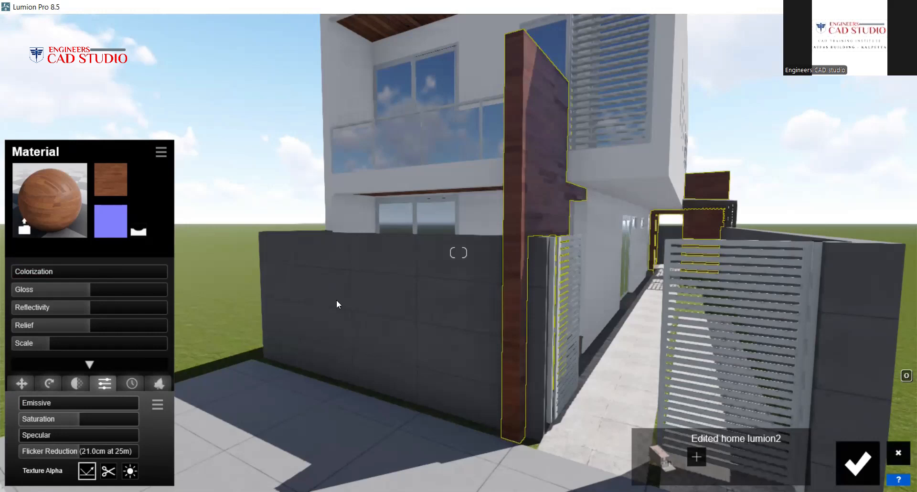
pyautogui.click(858, 464)
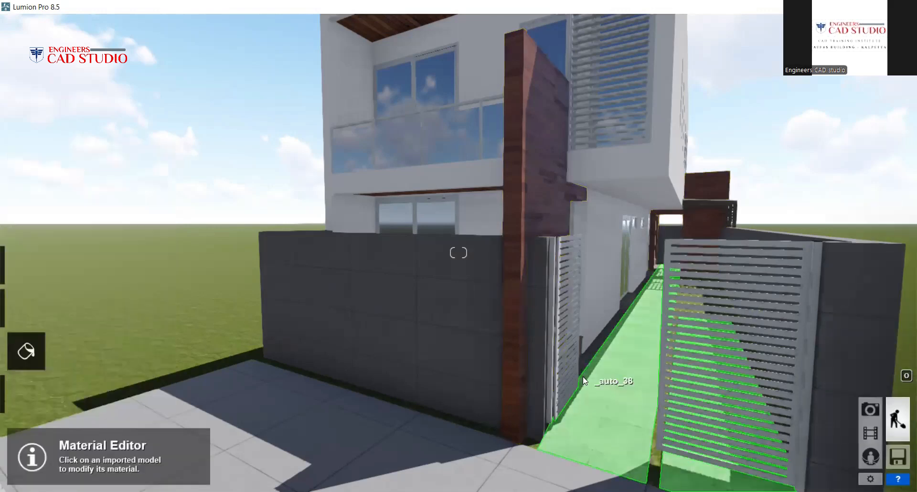
# Select the side faces of the raised driveway base and open the Indoor materials for them.
pyautogui.press('s')
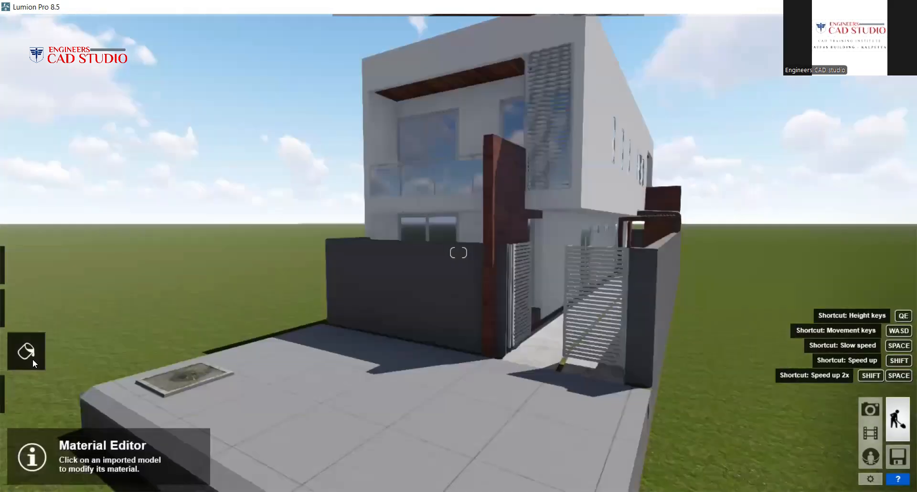
pyautogui.press('s')
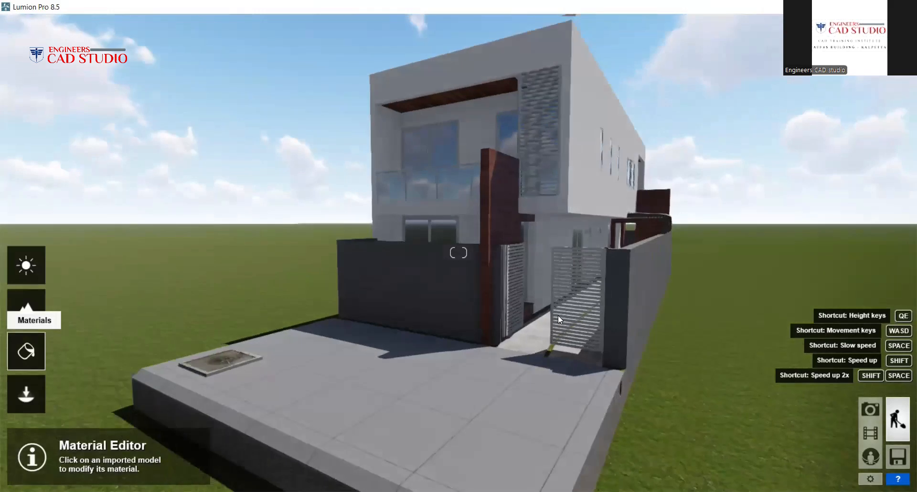
pyautogui.click(595, 447)
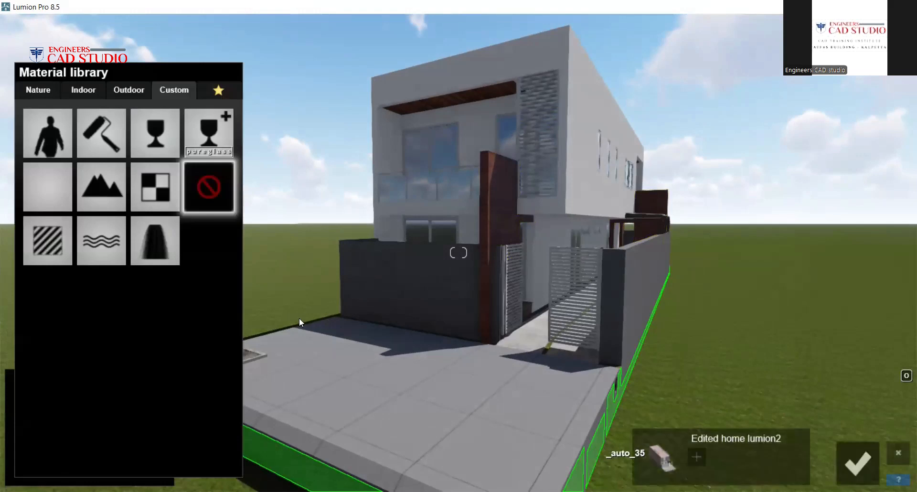
pyautogui.click(74, 93)
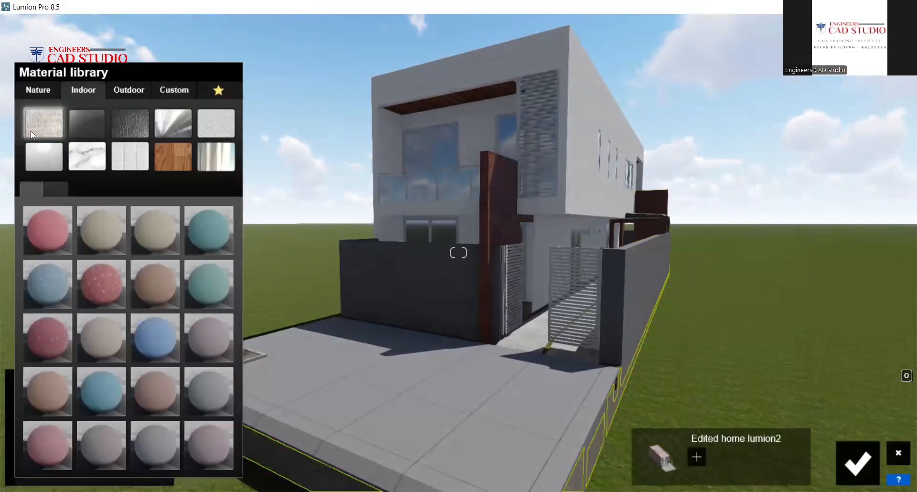